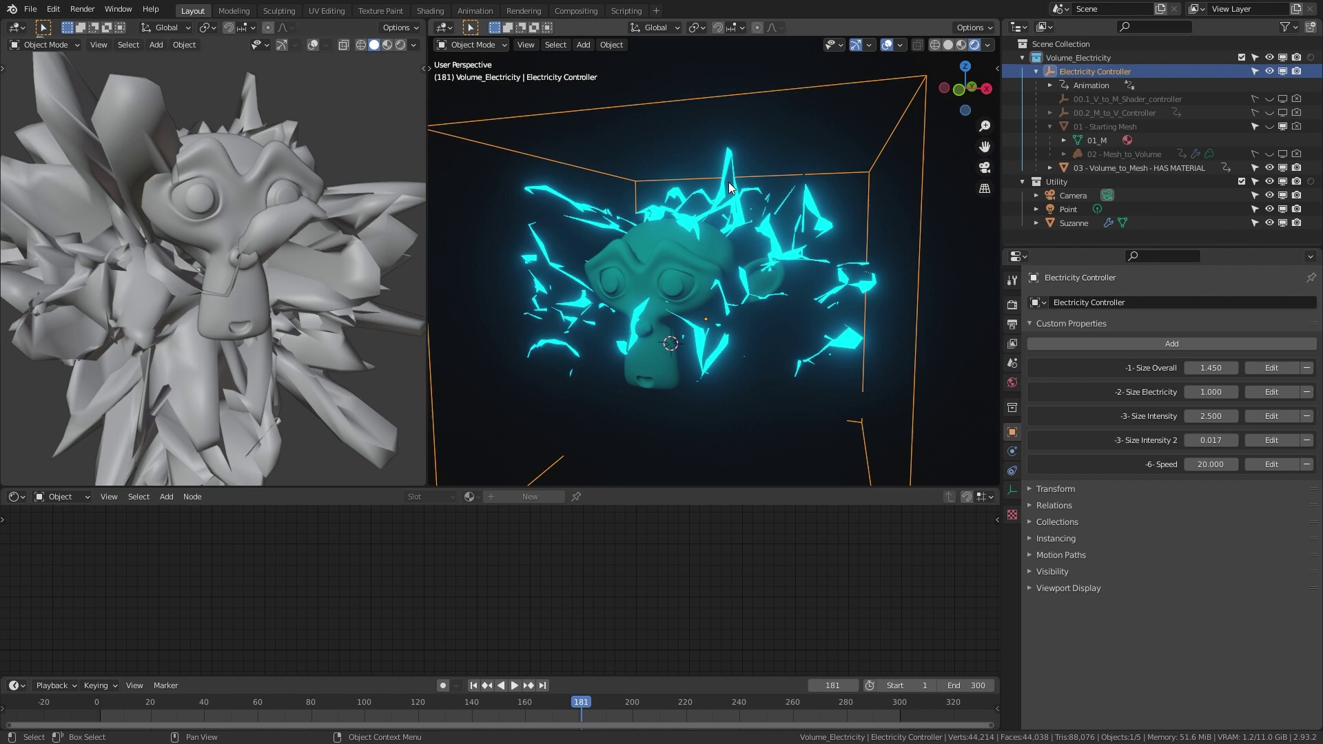
Step: Preview the electricity animation from a few angles and select the grey mesh to check its material
{"action": "middle_click_drag", "start_coordinate": [666, 255], "coordinate": [649, 241]}
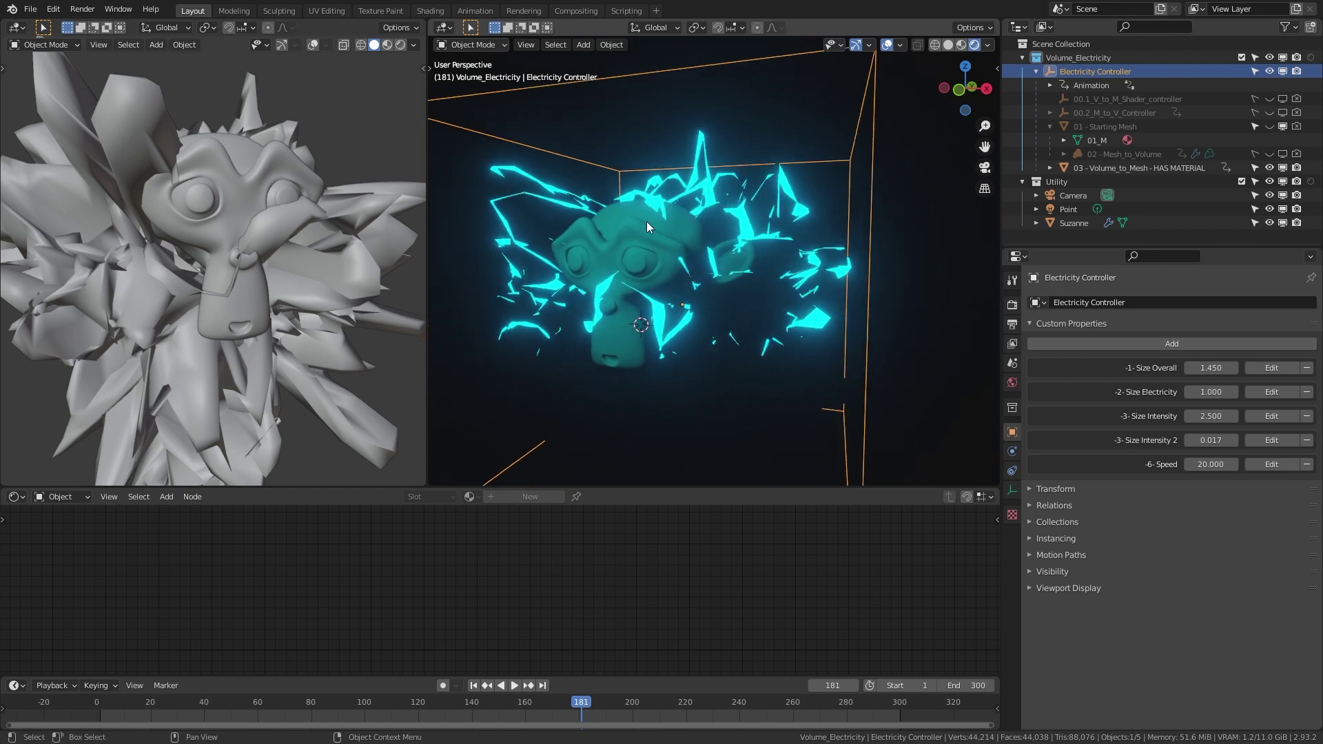
{"action": "key", "text": "space"}
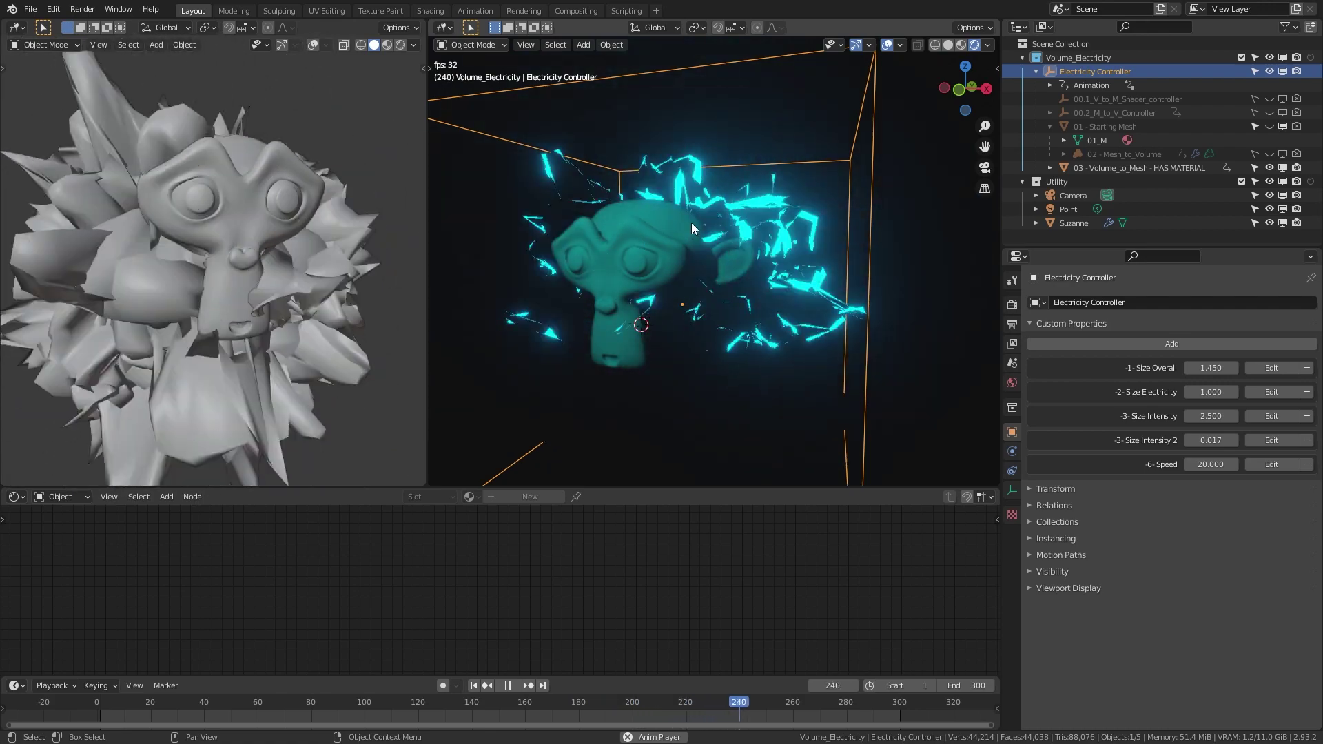
{"action": "key", "text": "space"}
{"action": "middle_click_drag", "start_coordinate": [650, 212], "coordinate": [748, 210]}
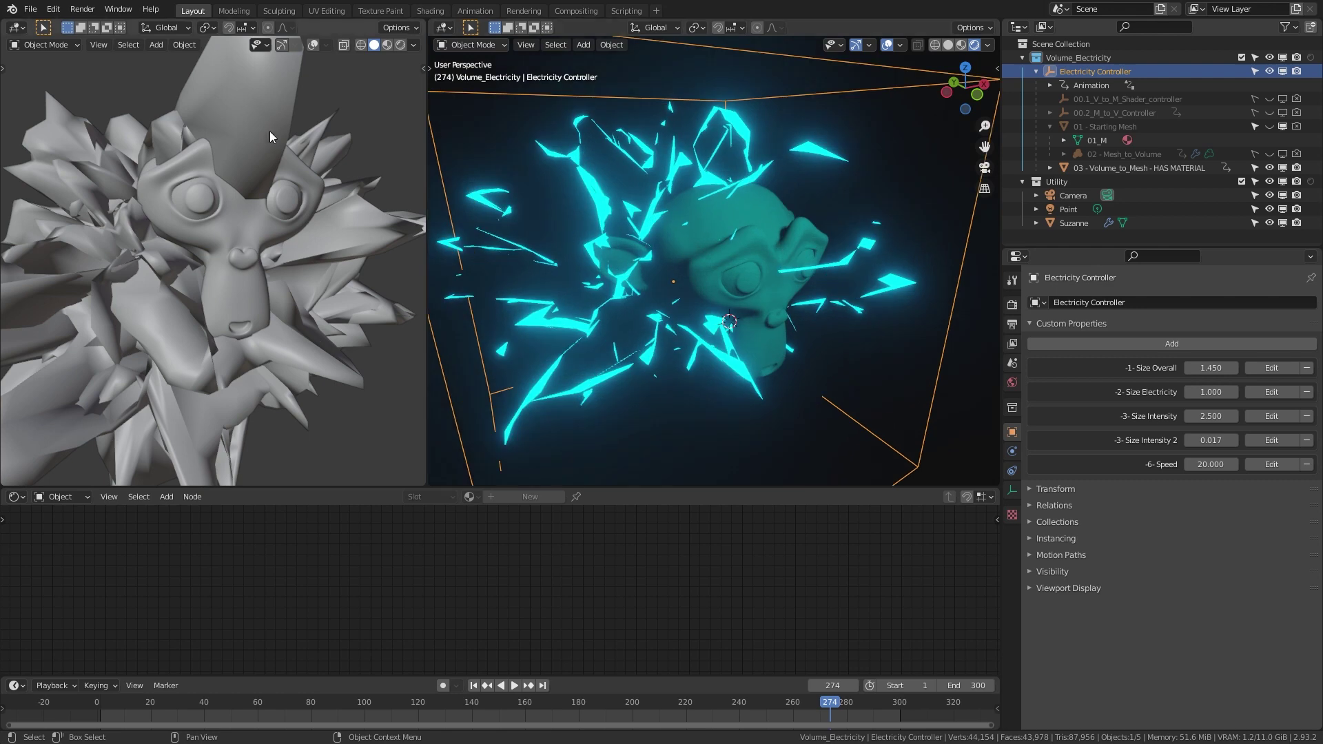
{"action": "left_click", "coordinate": [270, 131]}
{"action": "scroll", "coordinate": [291, 215], "scroll_direction": "down", "scroll_amount": 3}
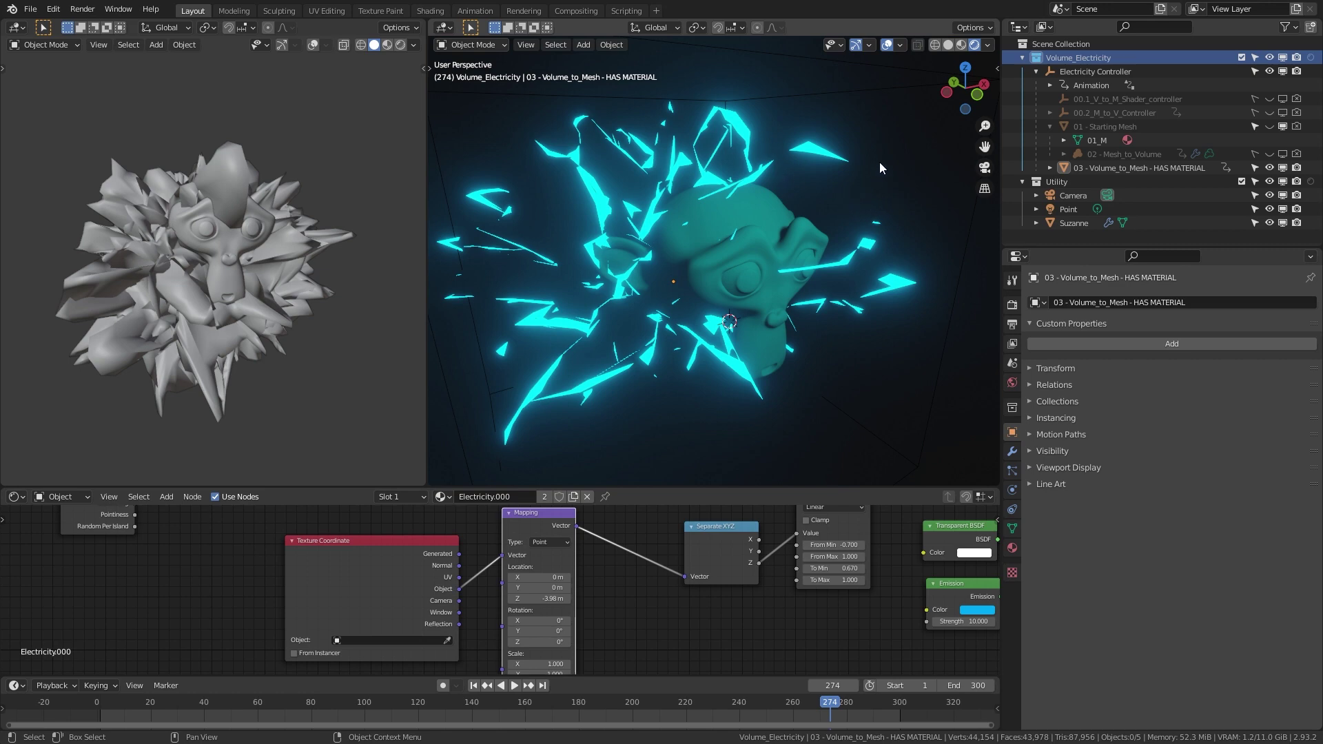
Step: Set the Electricity Controller's Size Overall to 1.500 and Size Electricity to about 7.96
{"action": "left_click", "coordinate": [1091, 73]}
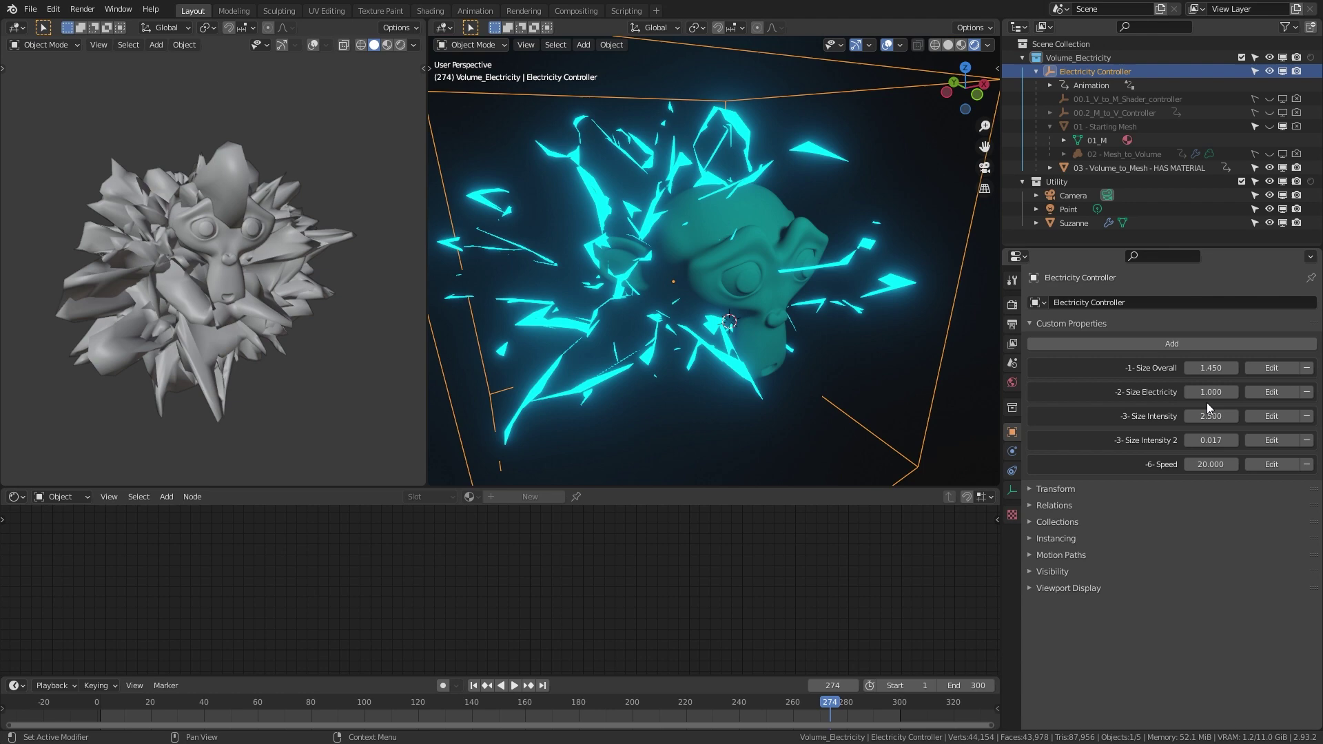
{"action": "scroll", "coordinate": [766, 319], "scroll_direction": "down", "scroll_amount": 3}
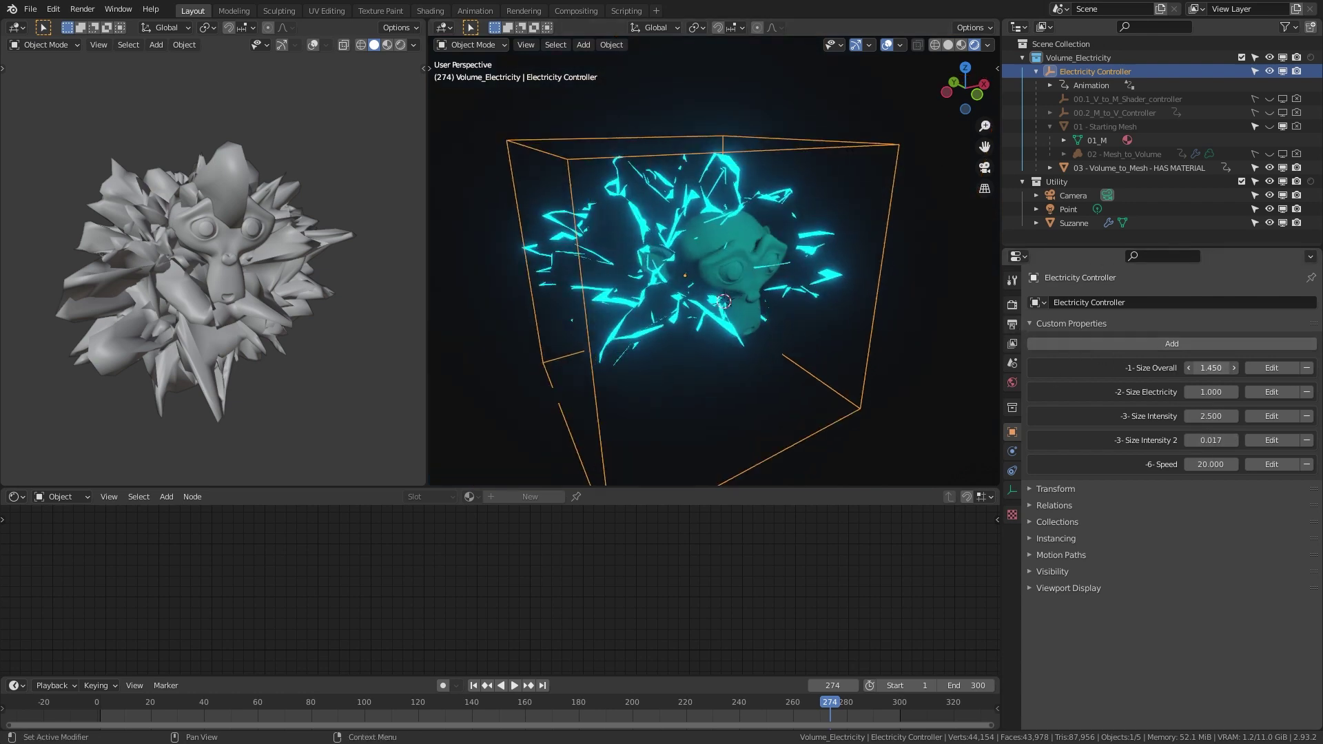
{"action": "mouse_move", "coordinate": [1210, 367]}
{"action": "left_mouse_down"}
{"action": "mouse_move", "coordinate": [1261, 368]}
{"action": "mouse_move", "coordinate": [1198, 373]}
{"action": "left_mouse_up"}
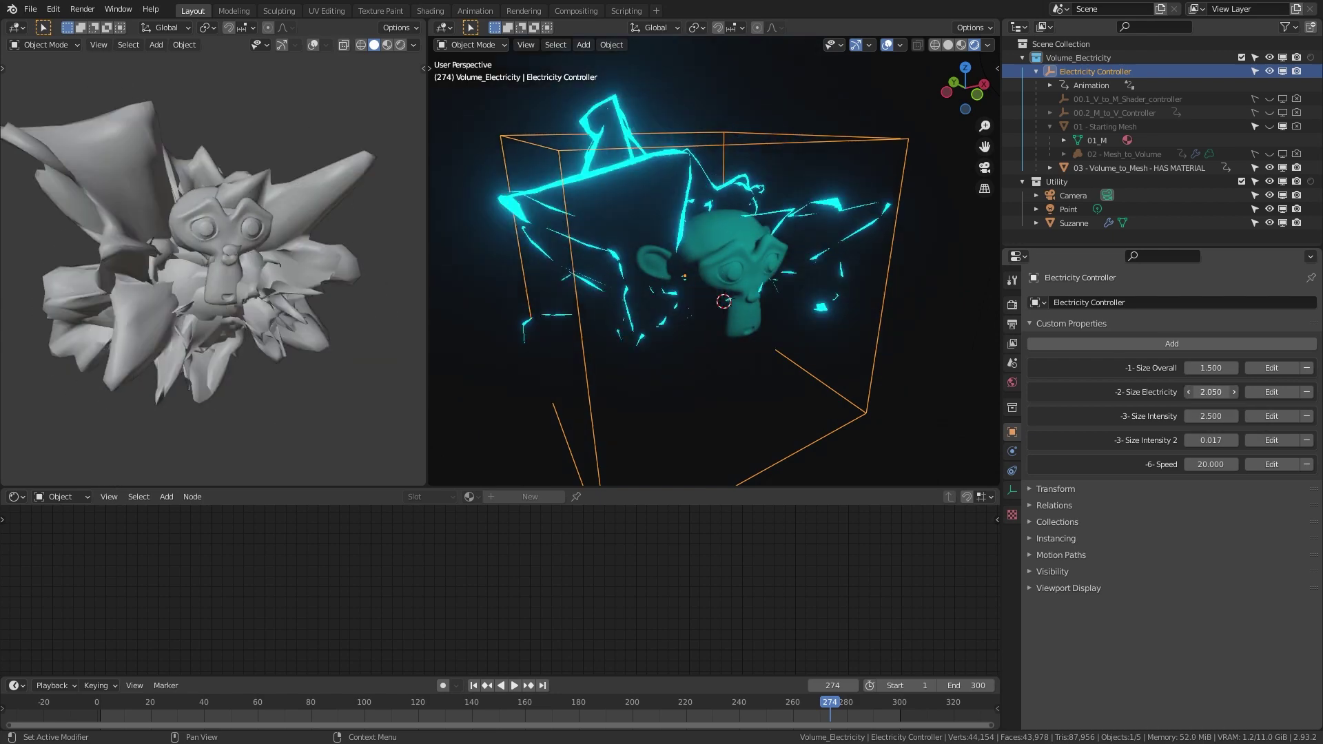
{"action": "left_click_drag", "start_coordinate": [1210, 392], "coordinate": [1188, 369]}
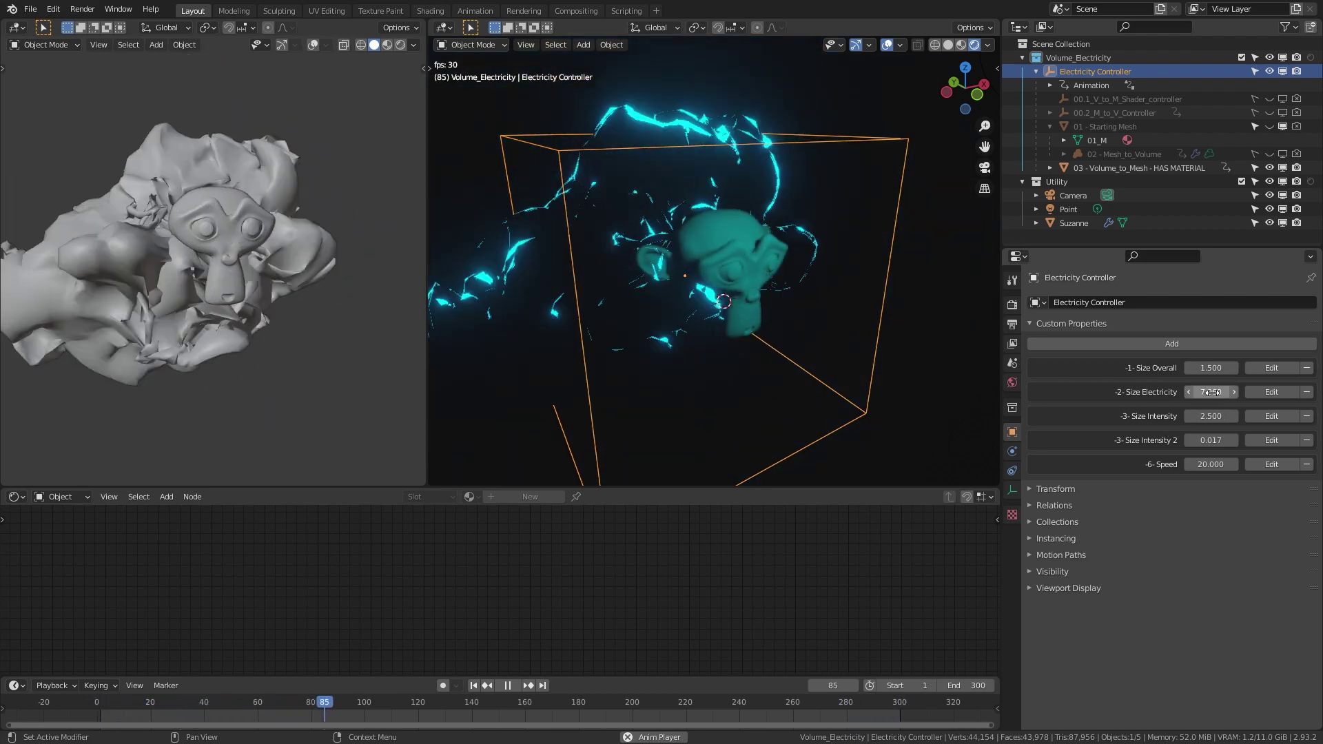
Step: Reset Size Electricity to 1.000, set Size Intensity to 2.5, and raise Size Intensity 2 to 1.827
{"action": "left_click_drag", "start_coordinate": [1211, 392], "coordinate": [1176, 382]}
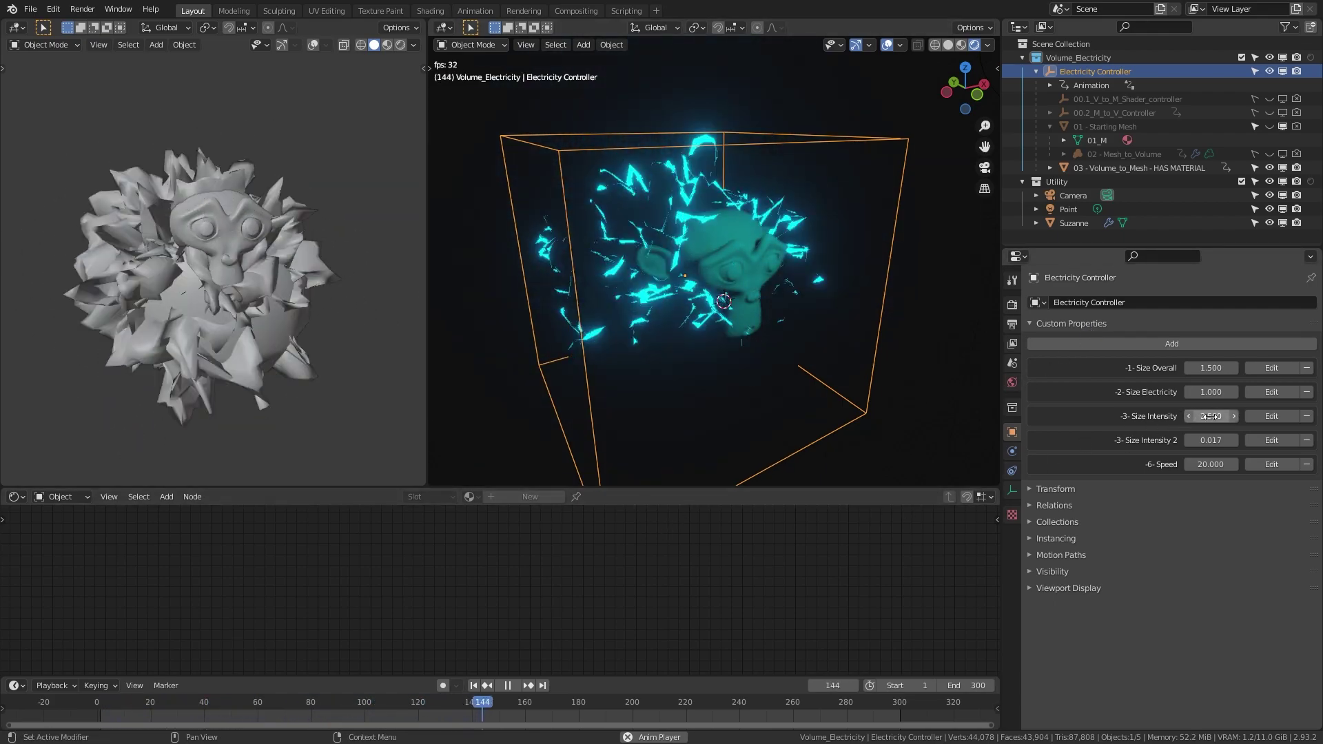
{"action": "left_click_drag", "start_coordinate": [1211, 416], "coordinate": [1266, 416]}
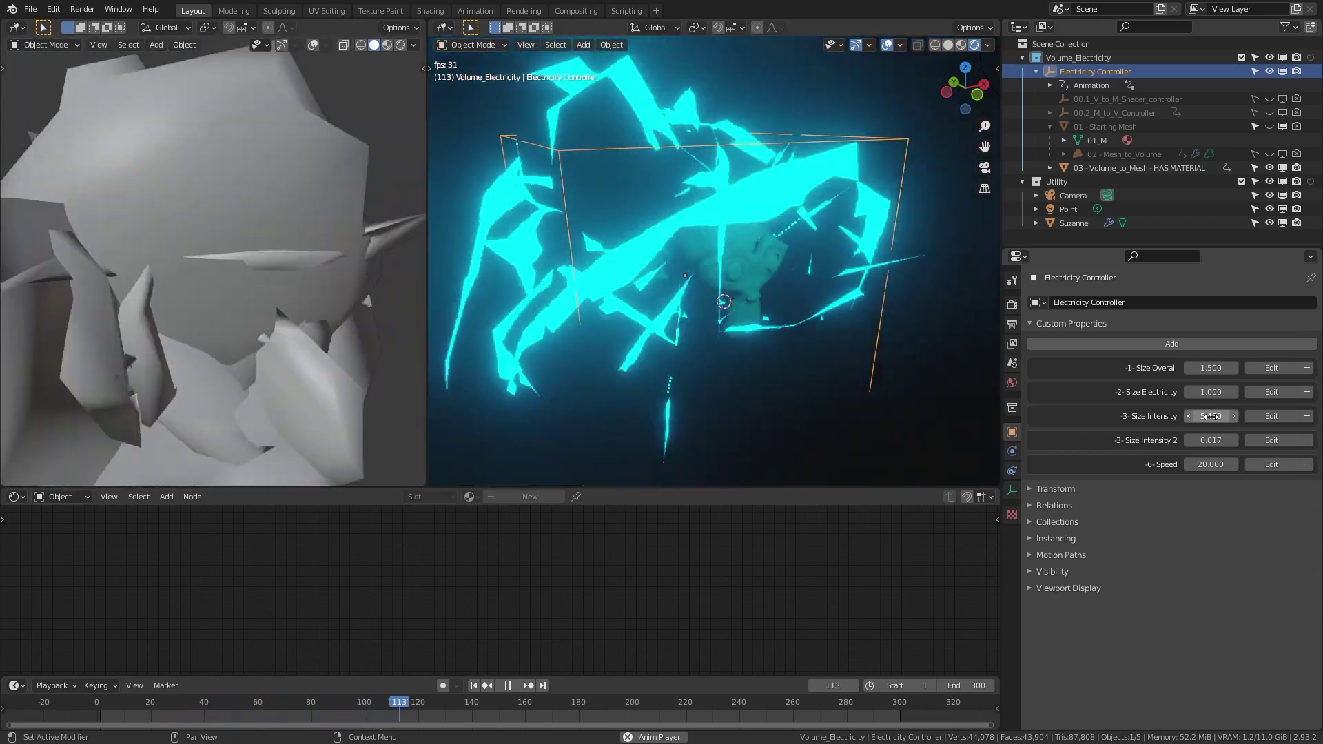
{"action": "double_click", "coordinate": [1210, 416]}
{"action": "type", "text": "2.5"}
{"action": "key", "text": "Return"}
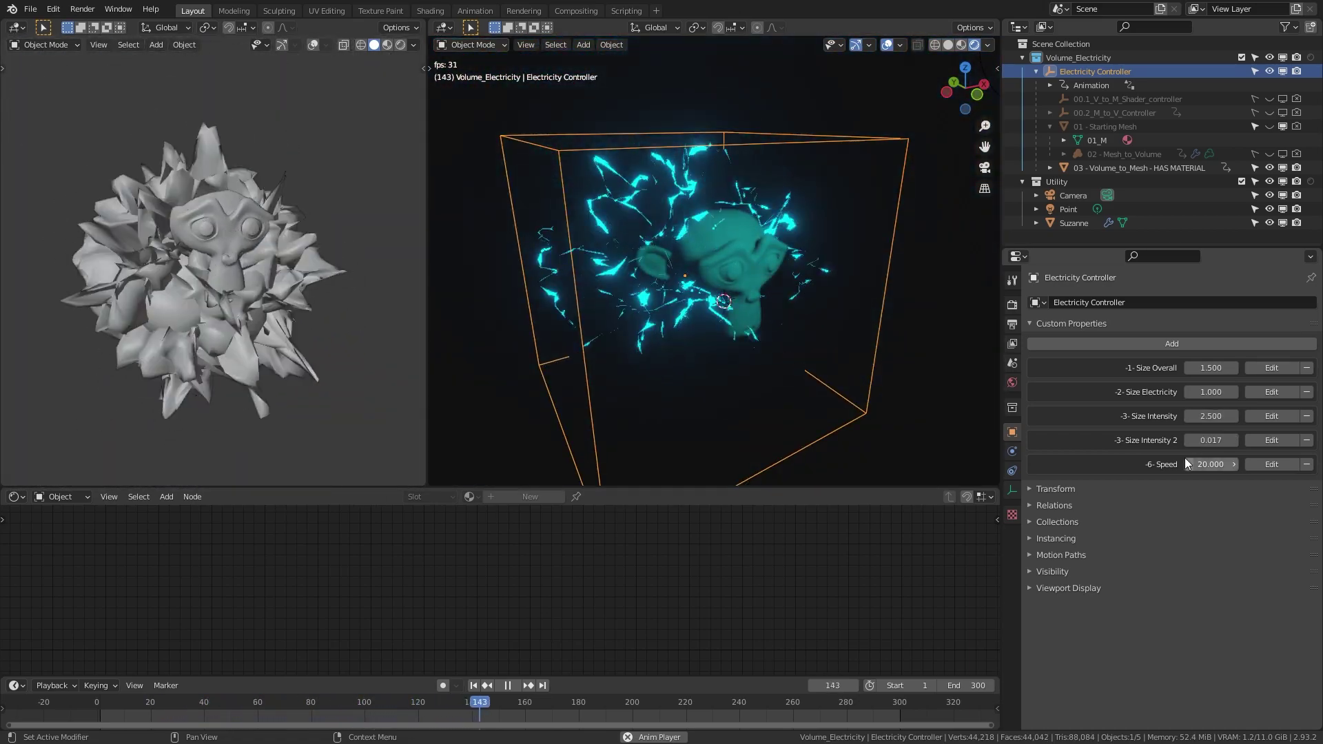
{"action": "left_click_drag", "start_coordinate": [1200, 444], "coordinate": [1240, 444]}
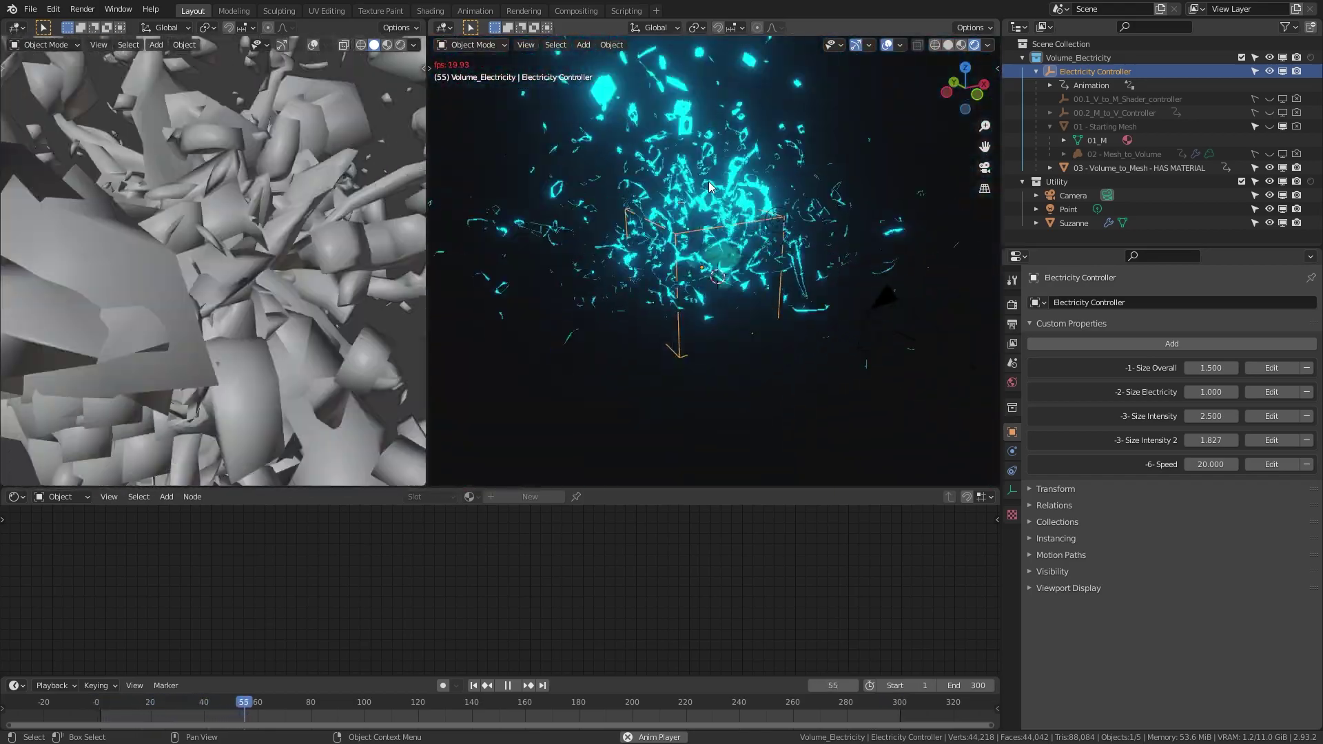
{"action": "scroll", "coordinate": [714, 192], "scroll_direction": "up", "scroll_amount": 3}
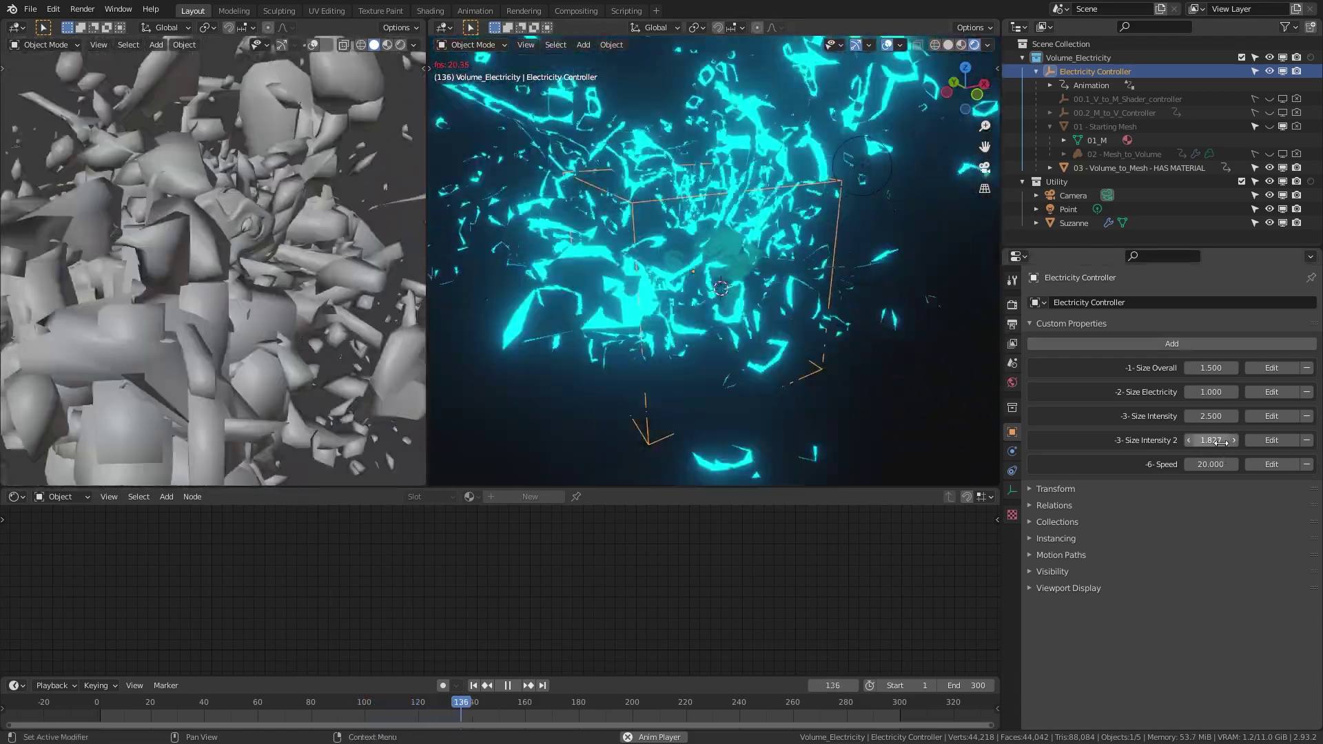
Step: Set the controller's Speed to 200 and drop Size Intensity 2 to about 0.017
{"action": "left_click_drag", "start_coordinate": [1209, 441], "coordinate": [1171, 442]}
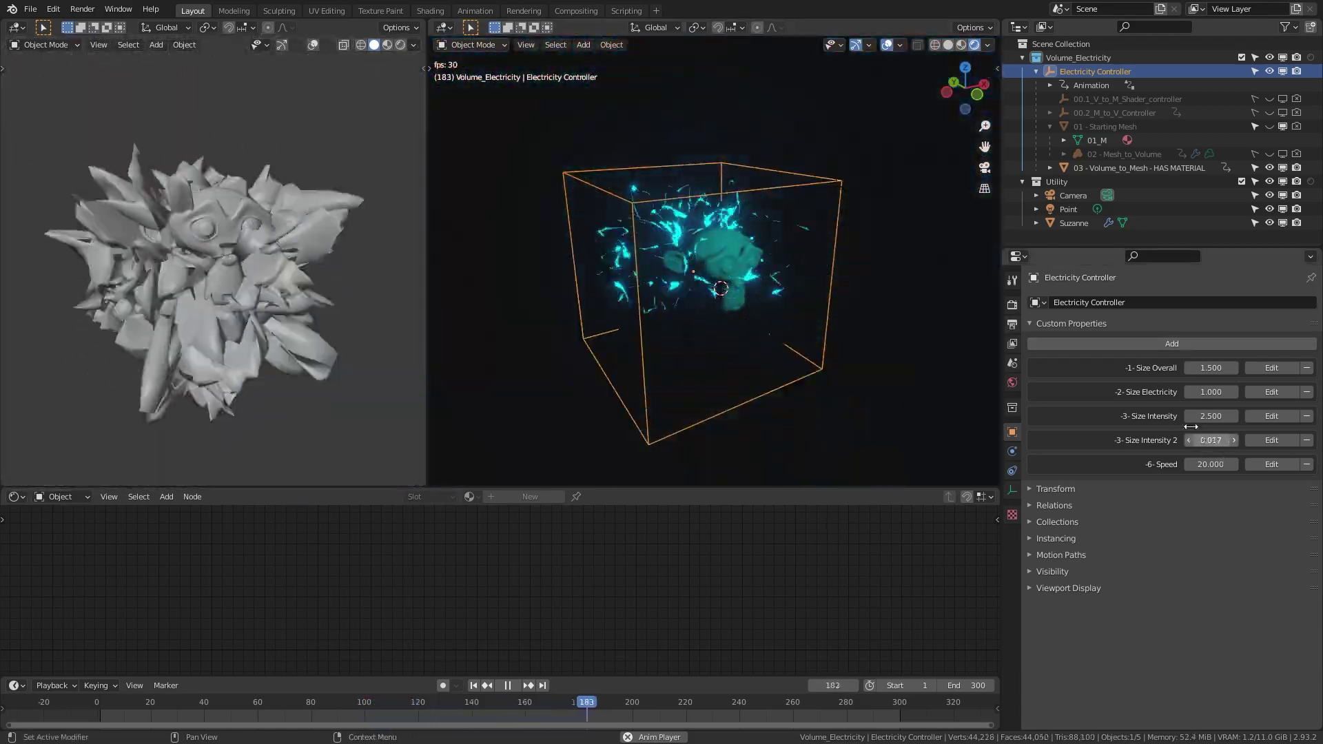
{"action": "left_click", "coordinate": [1212, 464]}
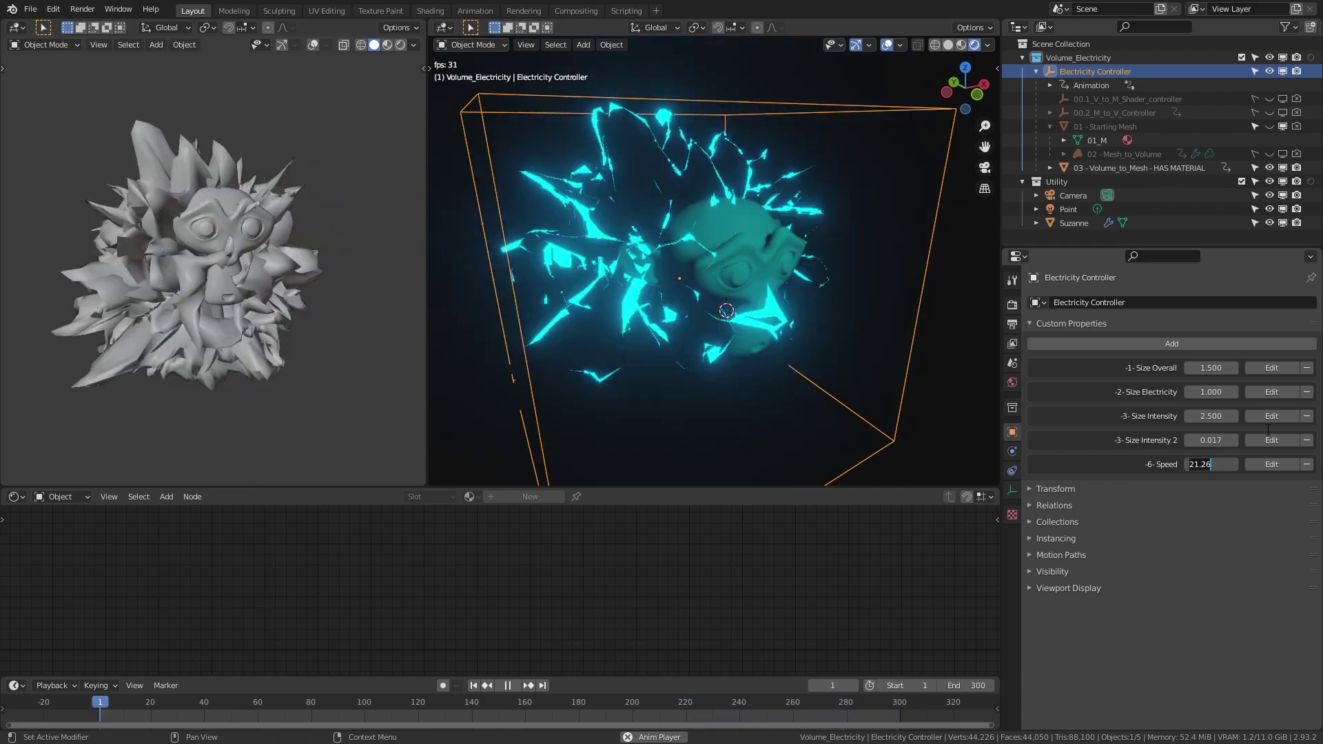
{"action": "type", "text": "200"}
{"action": "key", "text": "Return"}
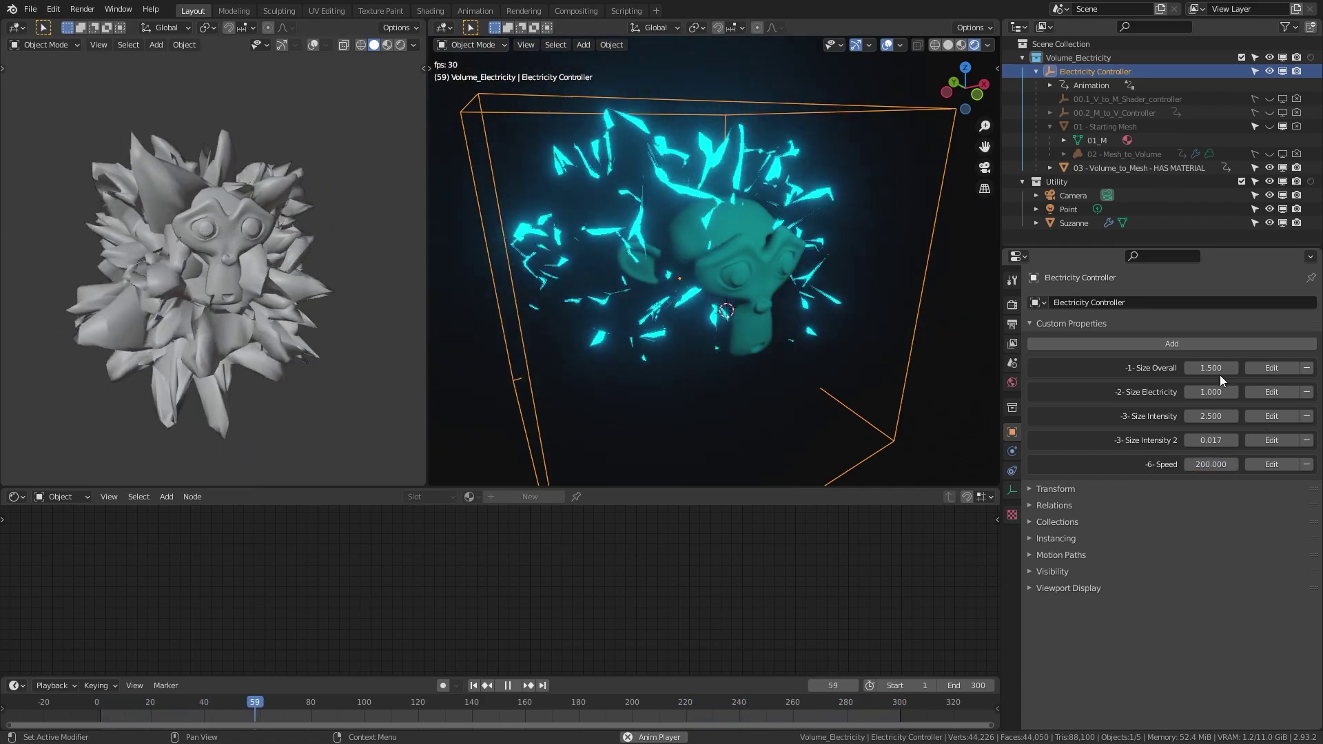
{"action": "left_click_drag", "start_coordinate": [1211, 439], "coordinate": [1268, 440]}
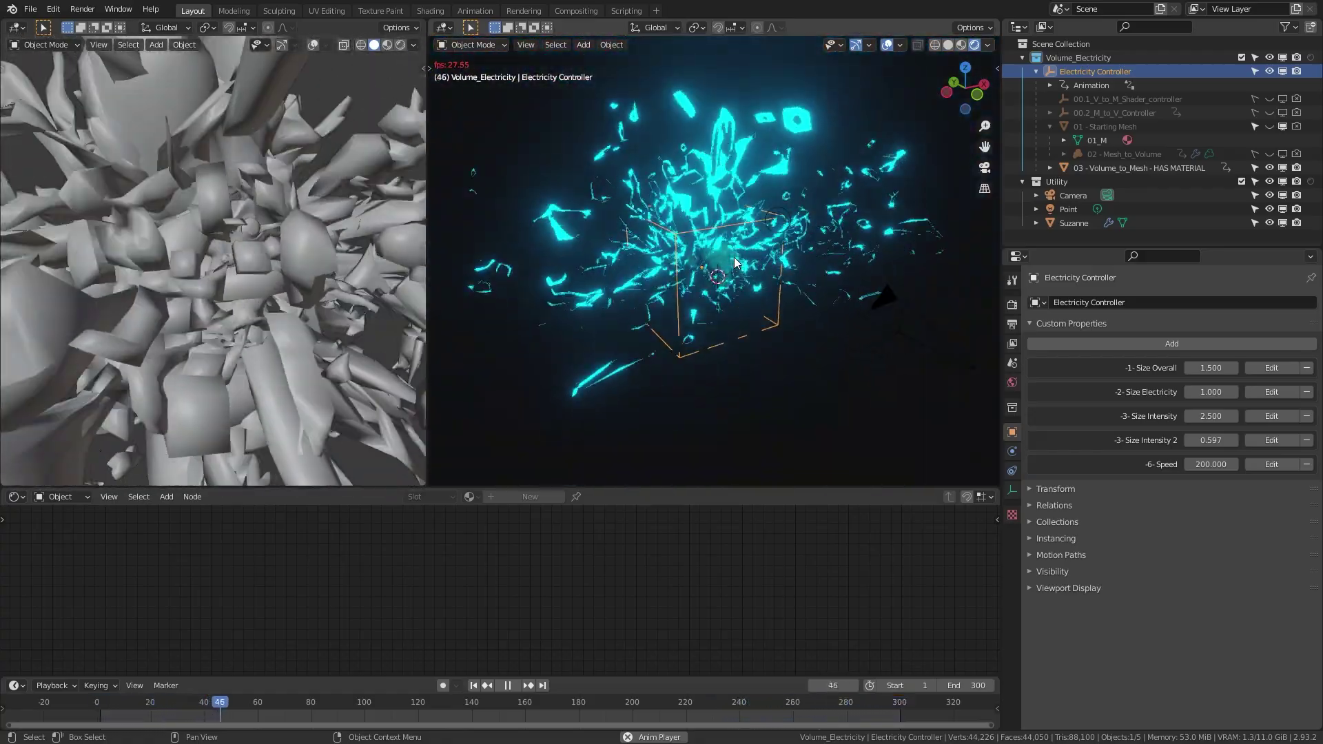
{"action": "left_click_drag", "start_coordinate": [1215, 439], "coordinate": [1171, 439]}
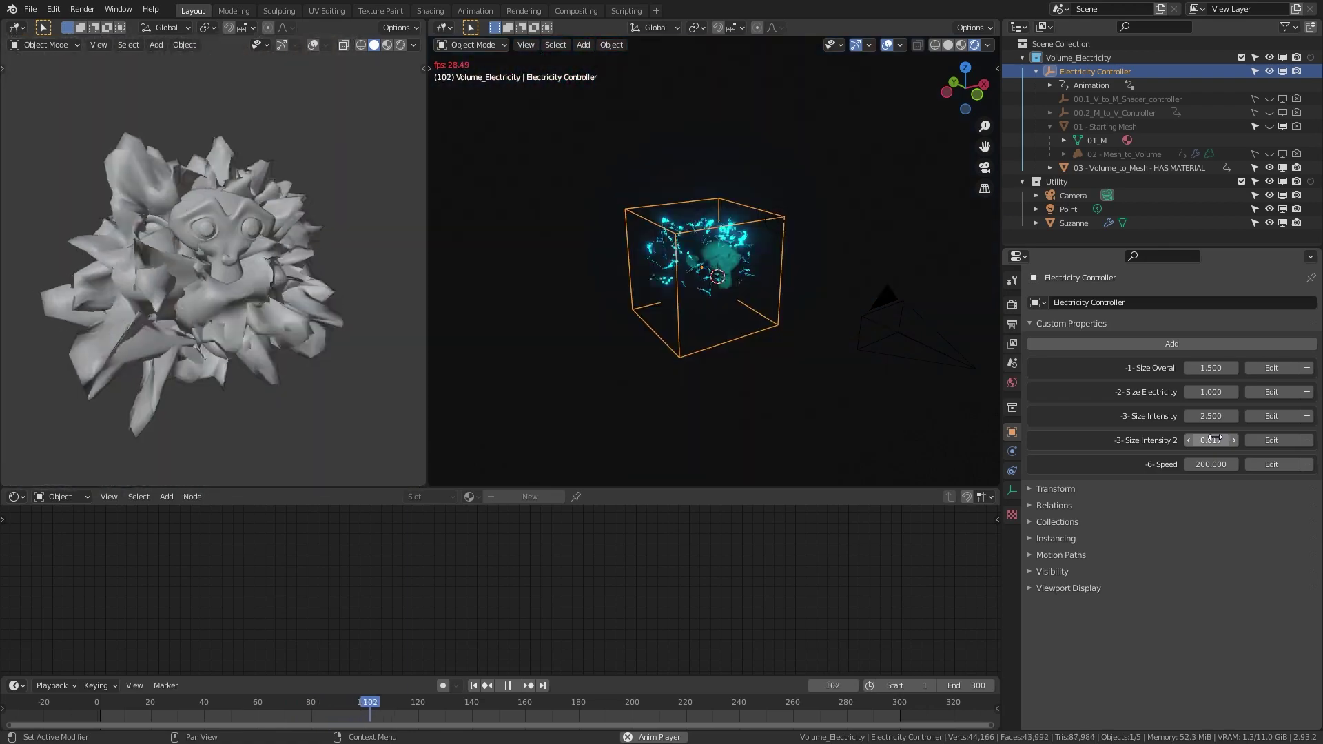
Step: Grab the electricity volume to a new position and rotate it freely around the monkey
{"action": "scroll", "coordinate": [796, 248], "scroll_direction": "up", "scroll_amount": 5}
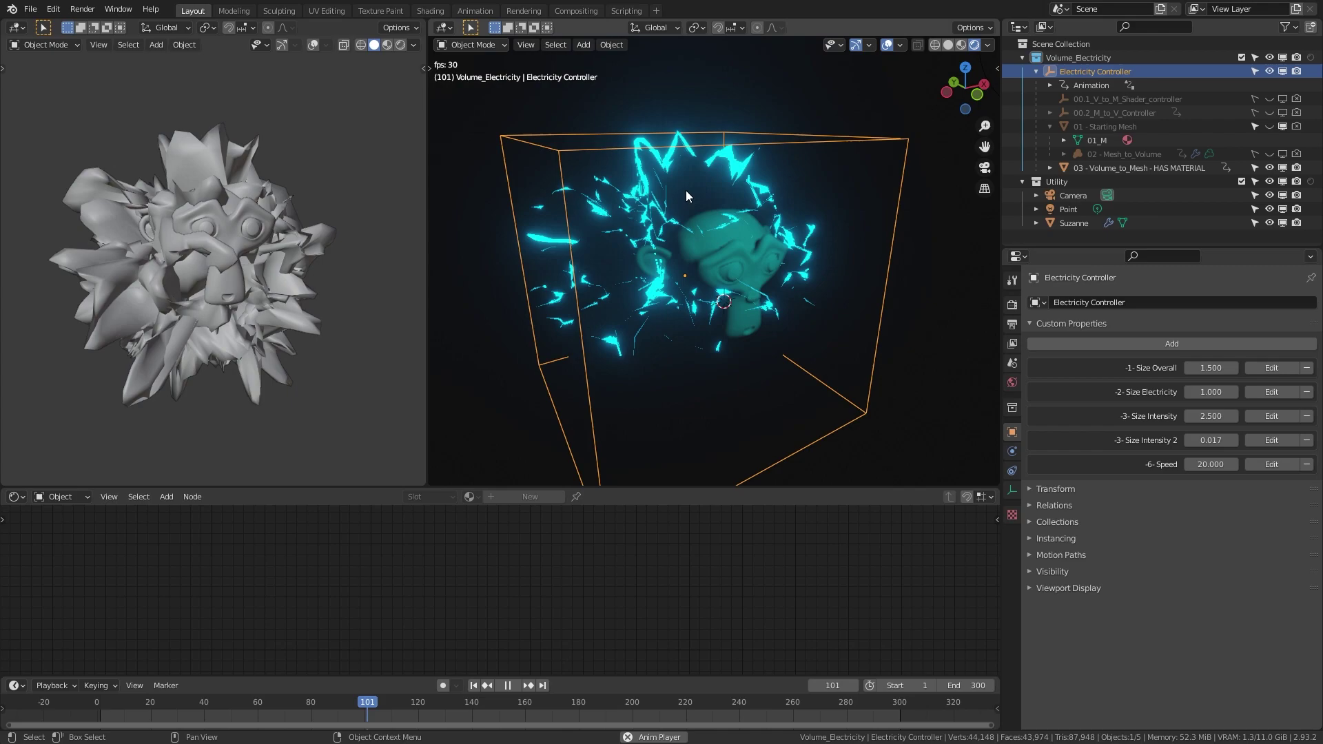
{"action": "key", "text": "g"}
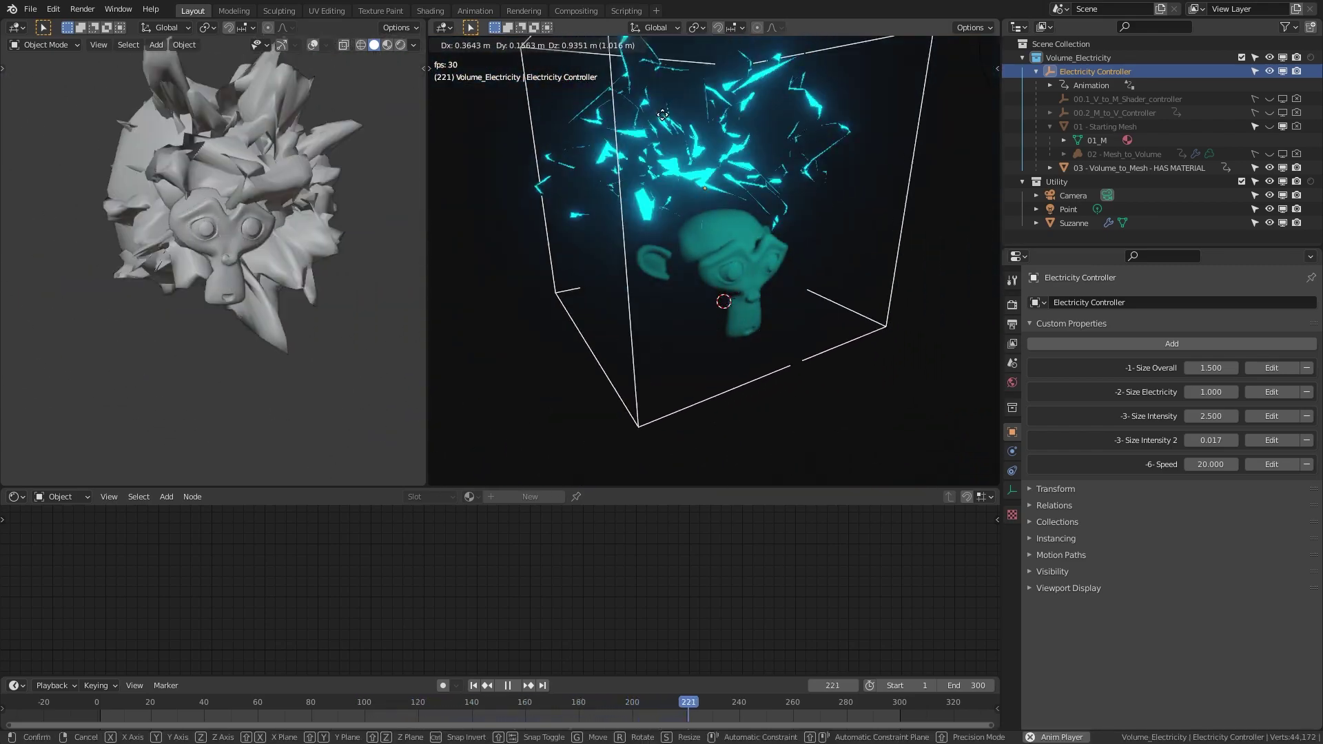
{"action": "left_click", "coordinate": [694, 131]}
{"action": "key", "text": "r"}
{"action": "key", "text": "r"}
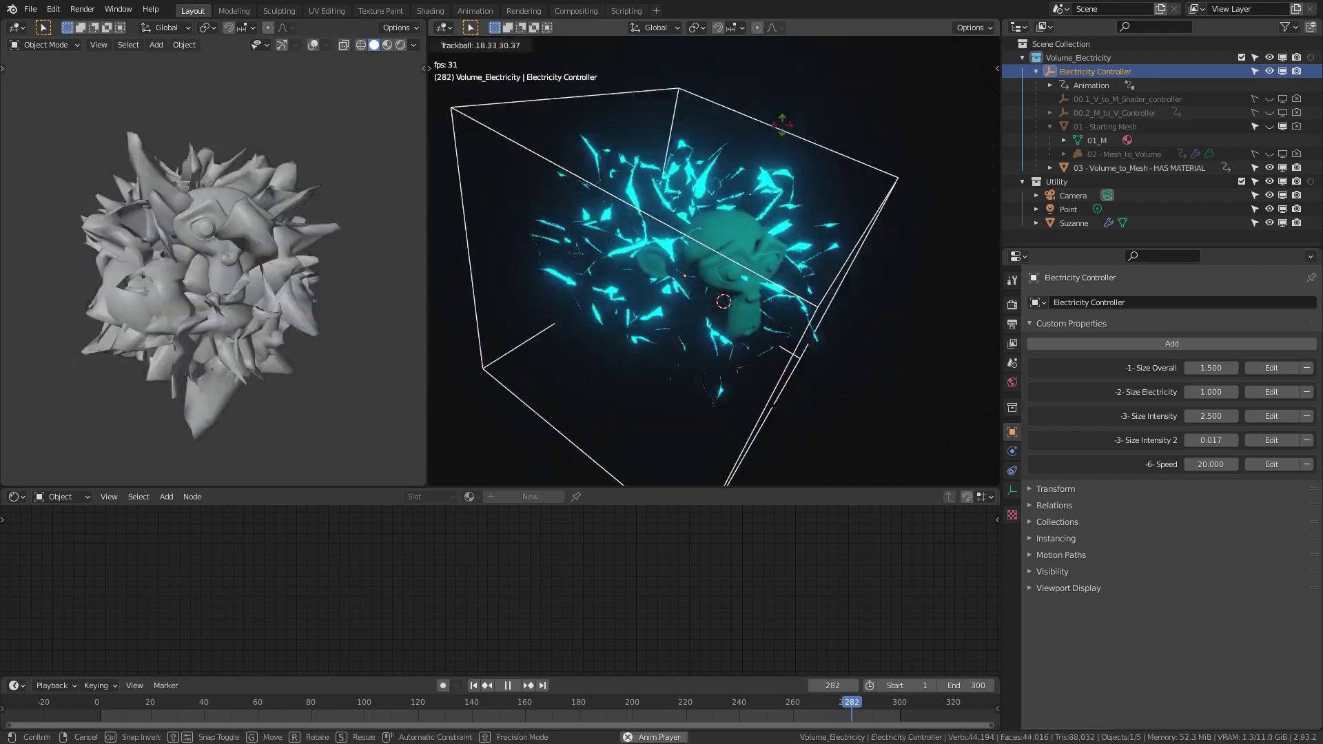
{"action": "left_click", "coordinate": [794, 115]}
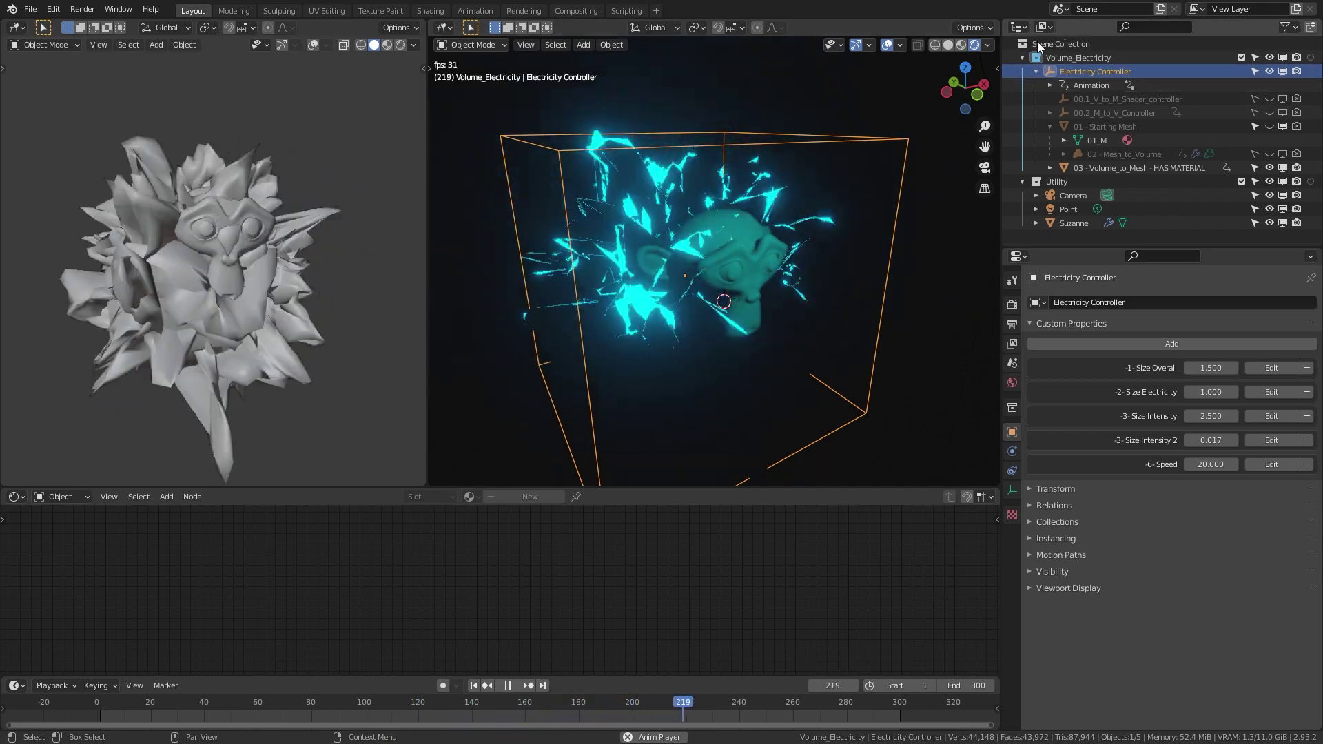
Step: Select 03 - Volume_to_Mesh and bring up its Emission node's colour picker in the Shader Editor
{"action": "left_click", "coordinate": [1036, 72]}
{"action": "left_click", "coordinate": [1036, 71]}
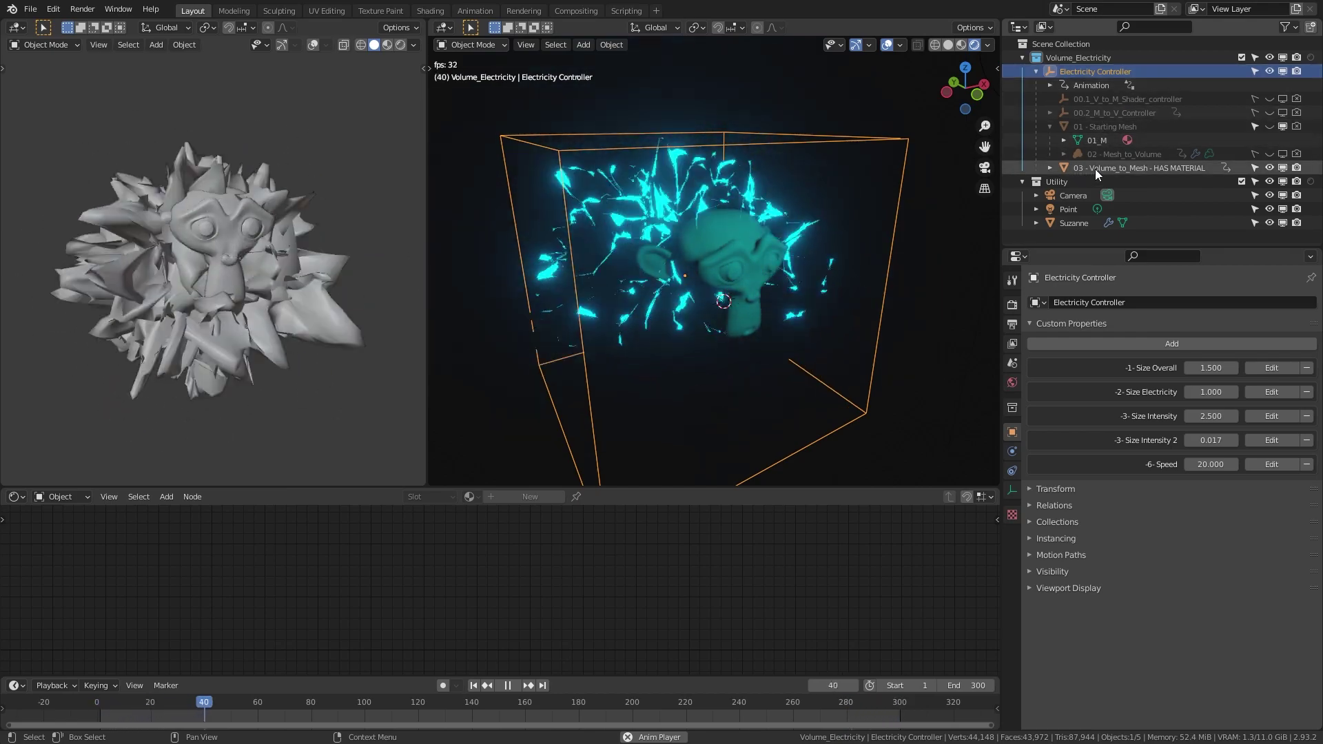
{"action": "left_click", "coordinate": [1127, 171]}
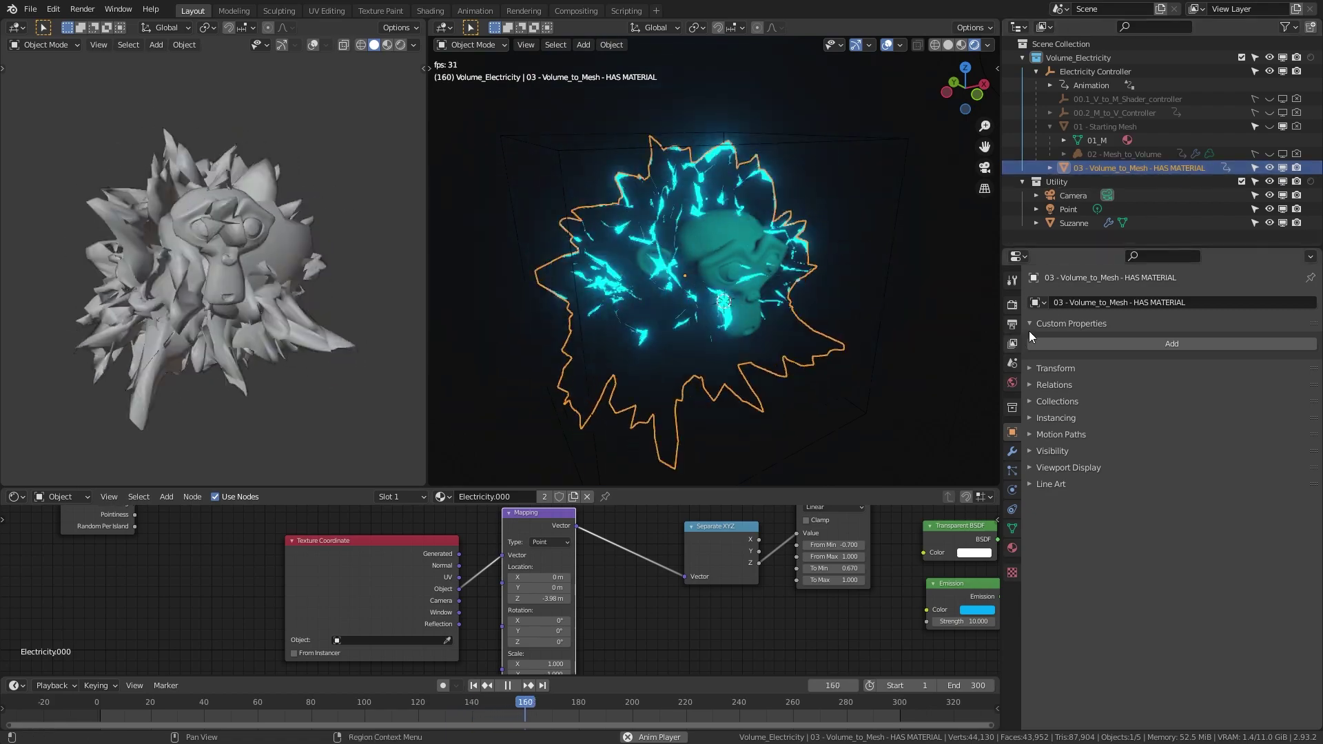
{"action": "middle_click_drag", "start_coordinate": [962, 625], "coordinate": [720, 601]}
{"action": "scroll", "coordinate": [730, 589], "scroll_direction": "up", "scroll_amount": 3}
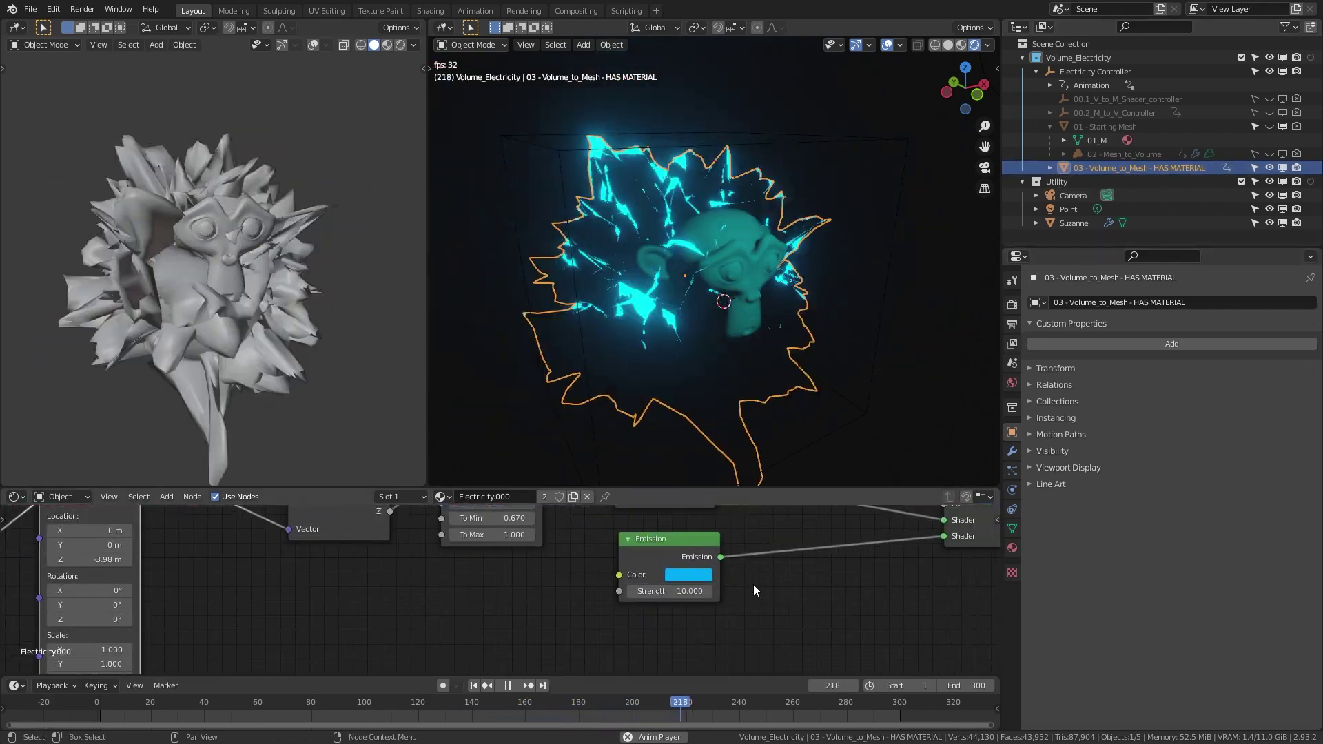
{"action": "left_click", "coordinate": [735, 568]}
{"action": "left_click", "coordinate": [734, 565]}
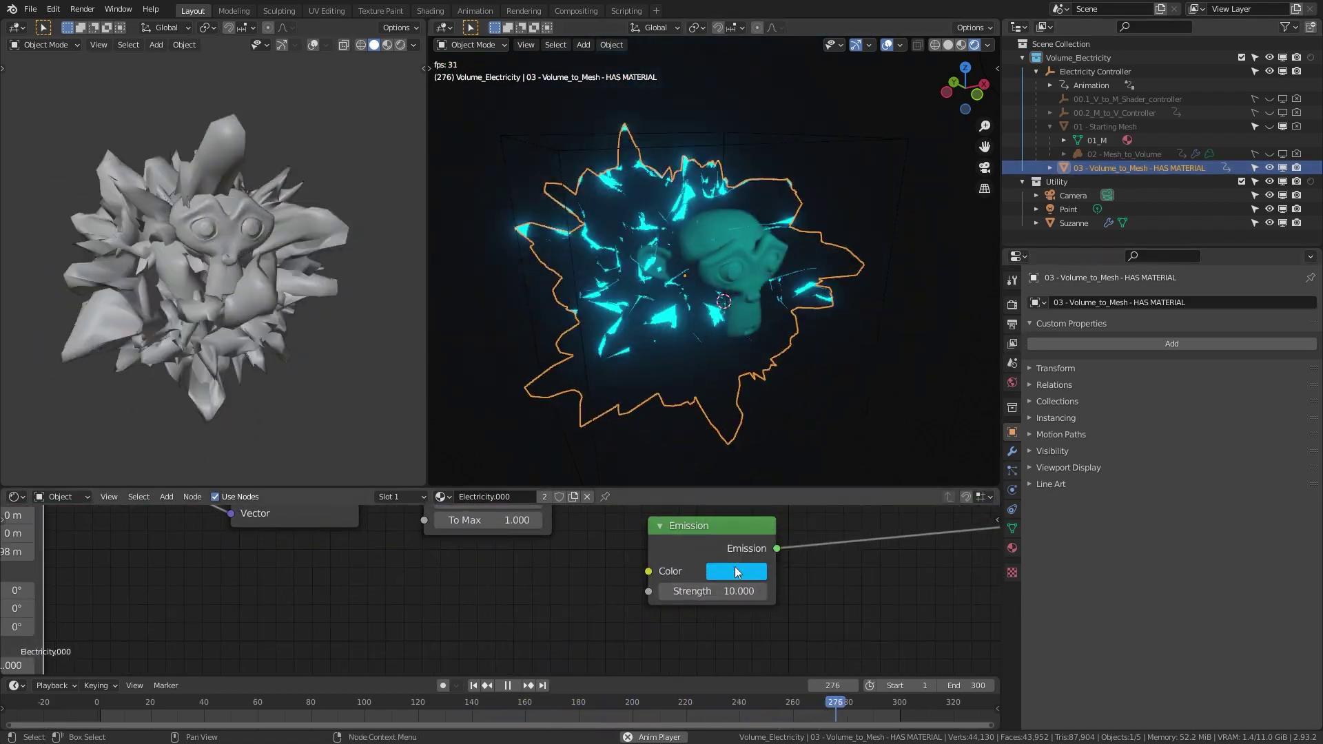
{"action": "left_click", "coordinate": [735, 567]}
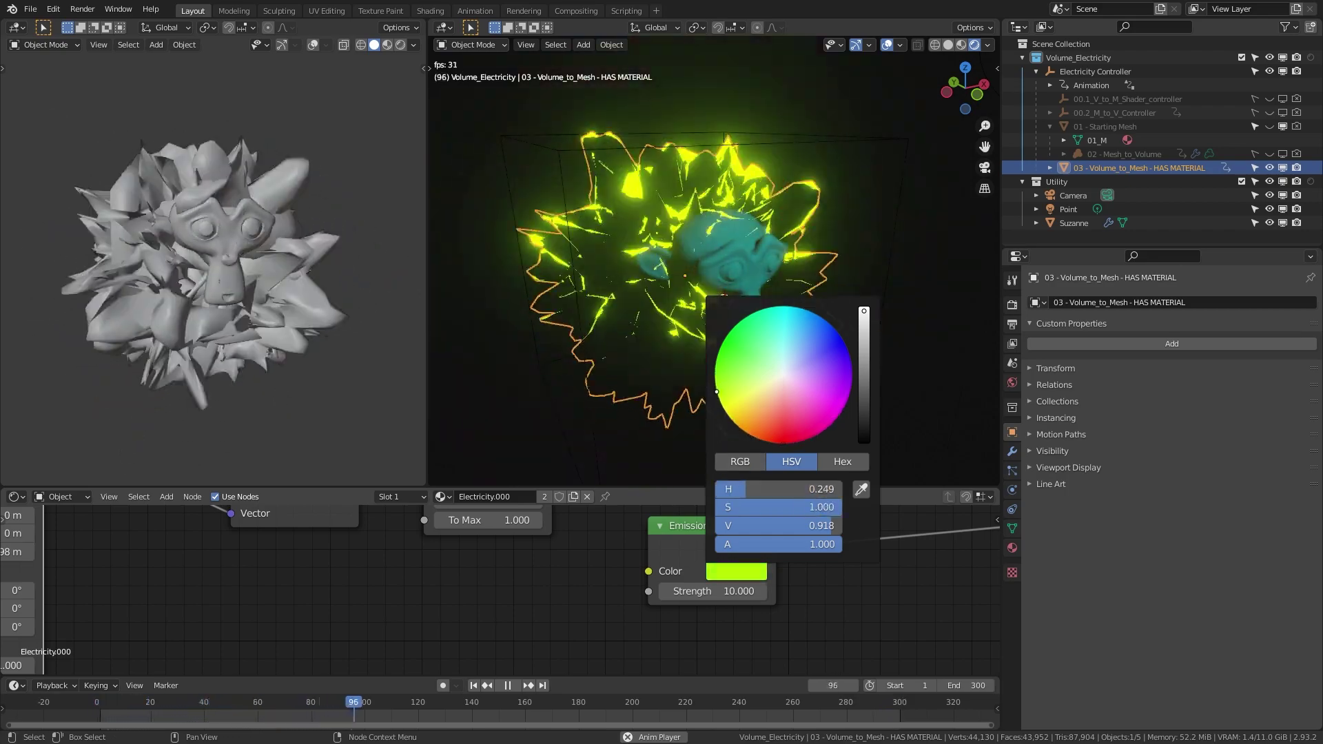
Step: Pan across the Electricity.000 node tree to view the Separate XYZ and Map Range nodes
{"action": "middle_click_drag", "start_coordinate": [853, 560], "coordinate": [709, 645]}
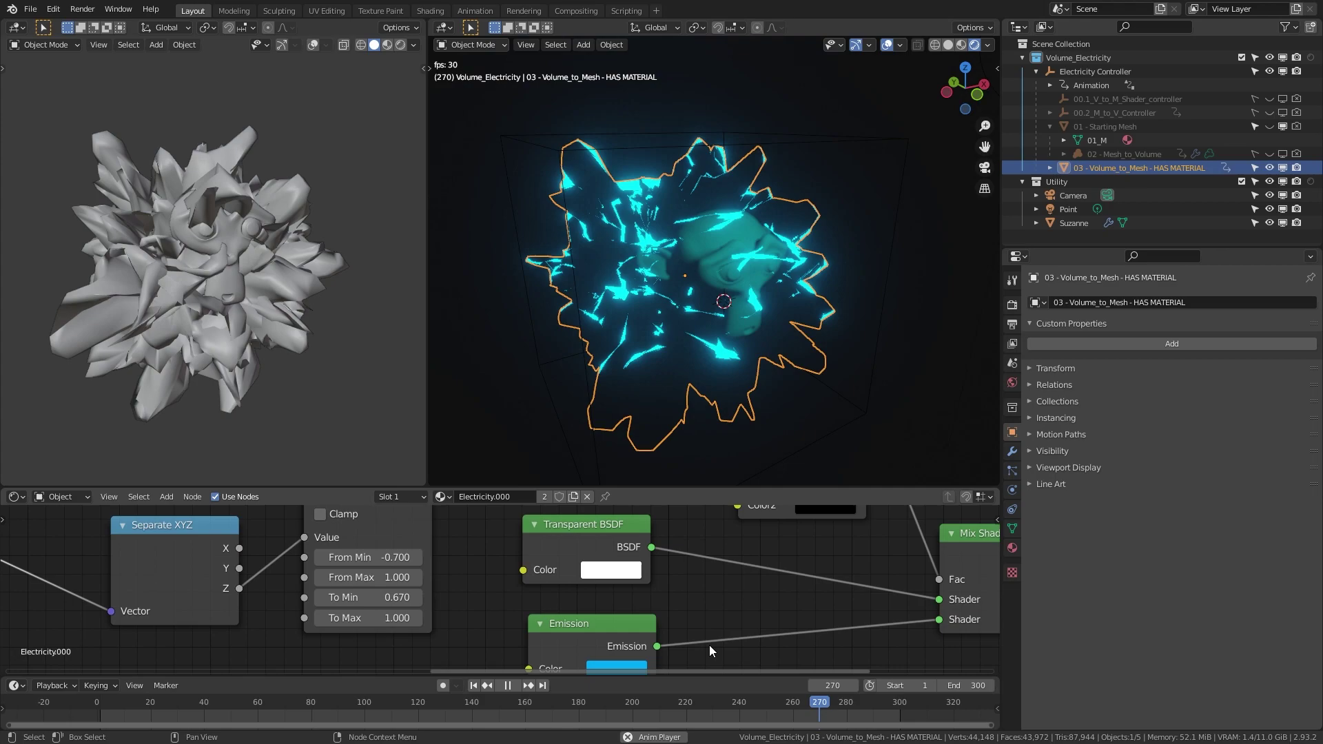
{"action": "middle_click_drag", "start_coordinate": [751, 539], "coordinate": [634, 640]}
{"action": "scroll", "coordinate": [704, 525], "scroll_direction": "down", "scroll_amount": 3}
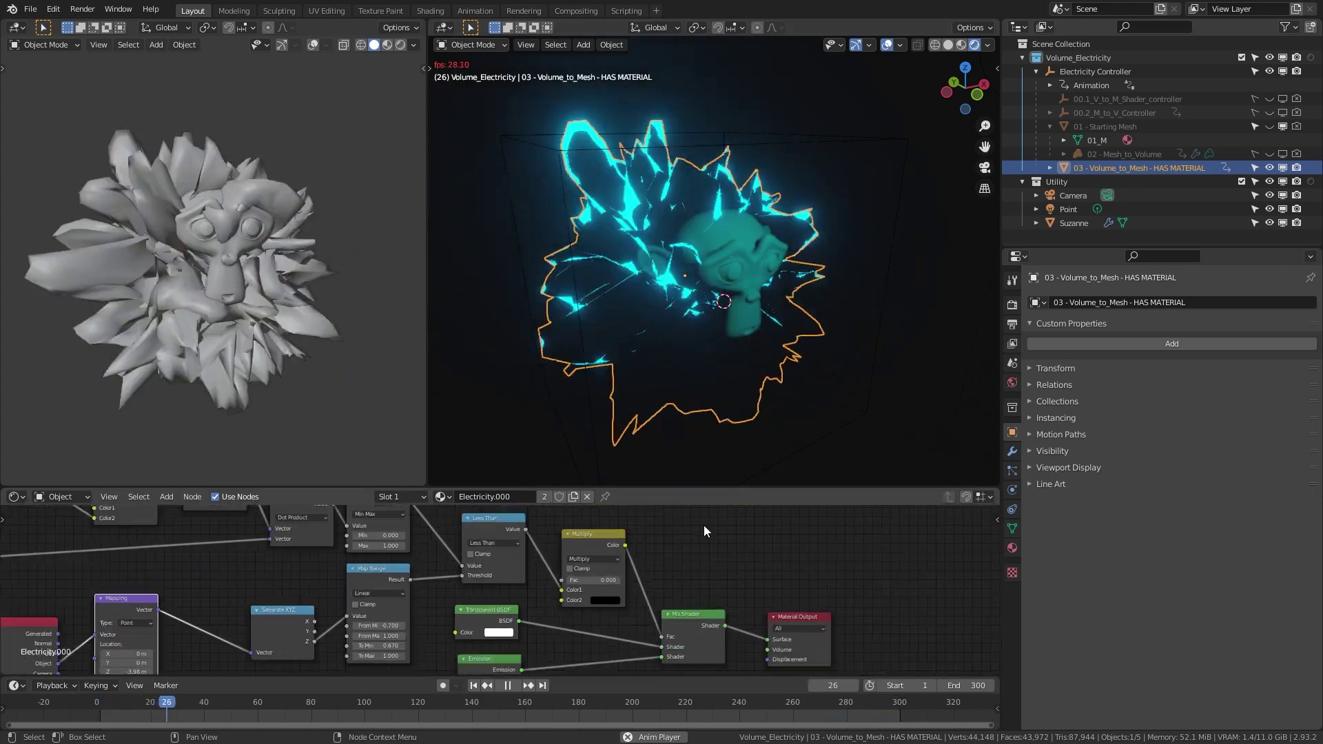
{"action": "middle_click_drag", "start_coordinate": [653, 526], "coordinate": [713, 518]}
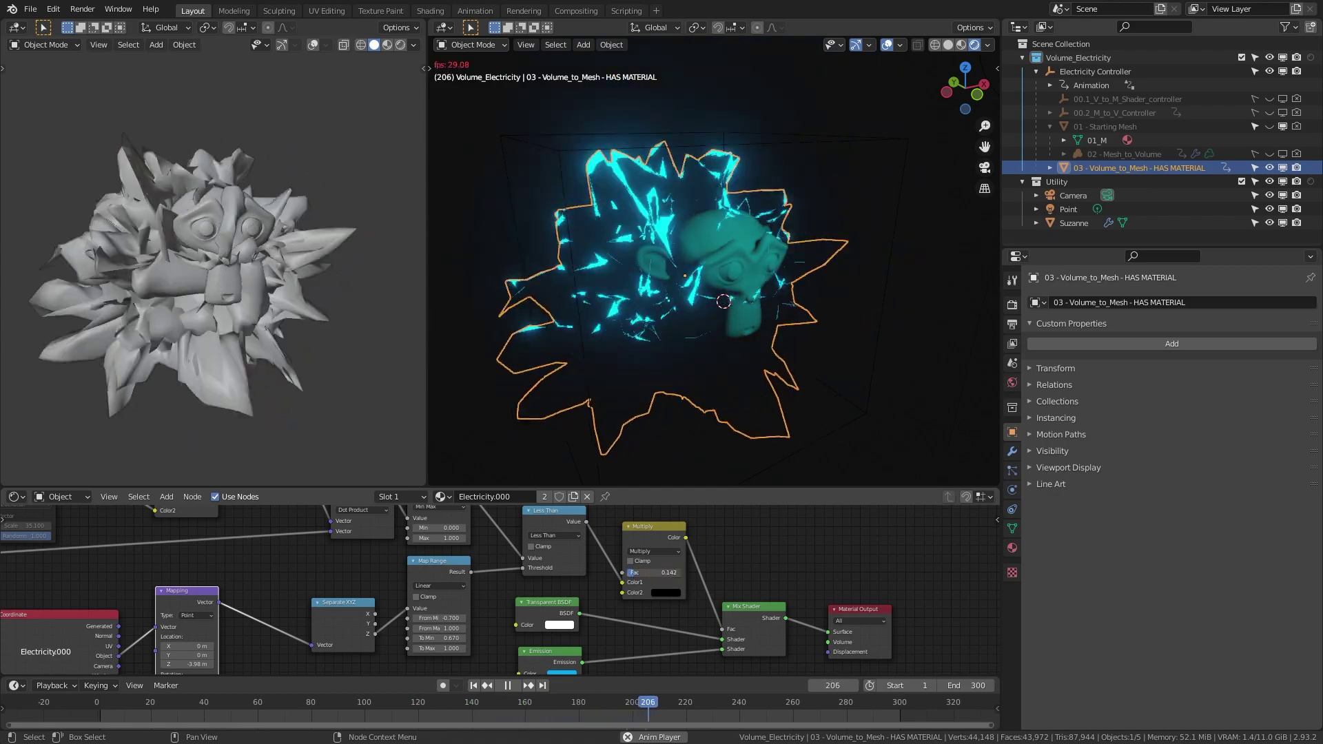
{"action": "middle_click_drag", "start_coordinate": [272, 558], "coordinate": [556, 563]}
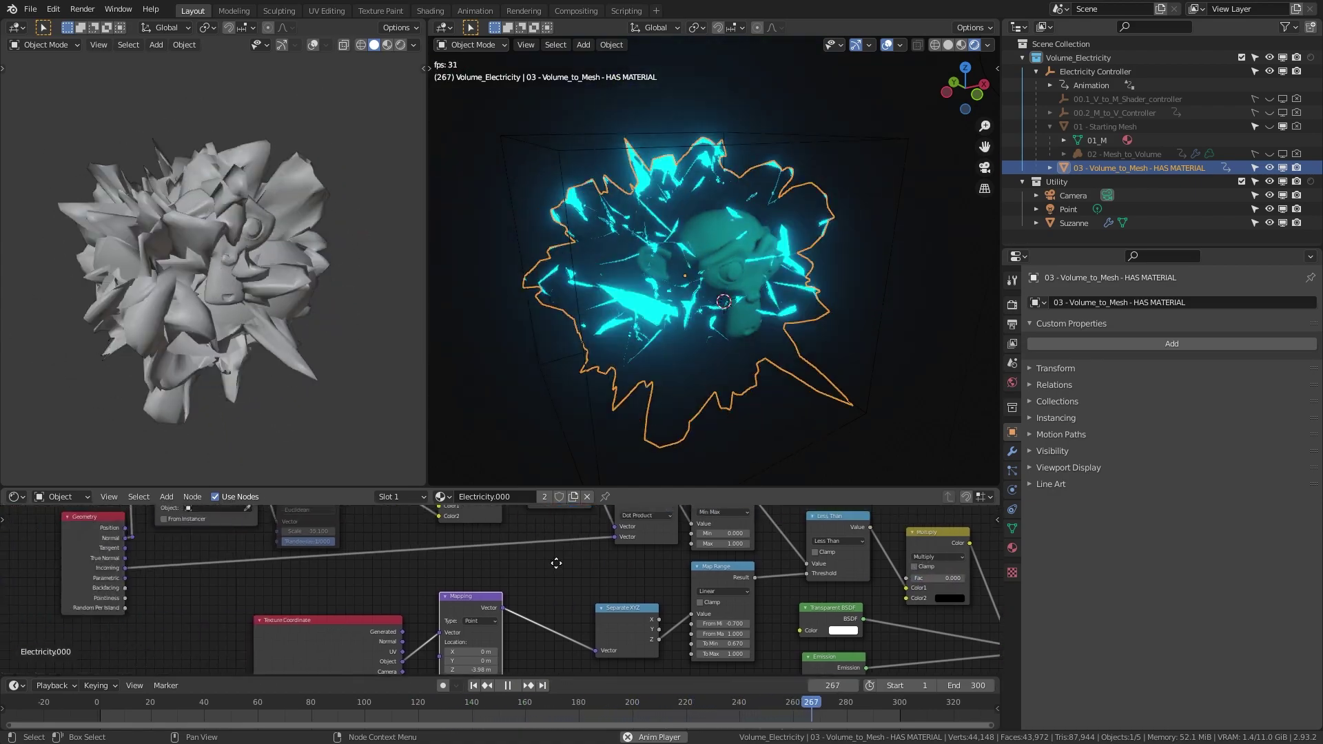
{"action": "scroll", "coordinate": [537, 562], "scroll_direction": "down", "scroll_amount": 4}
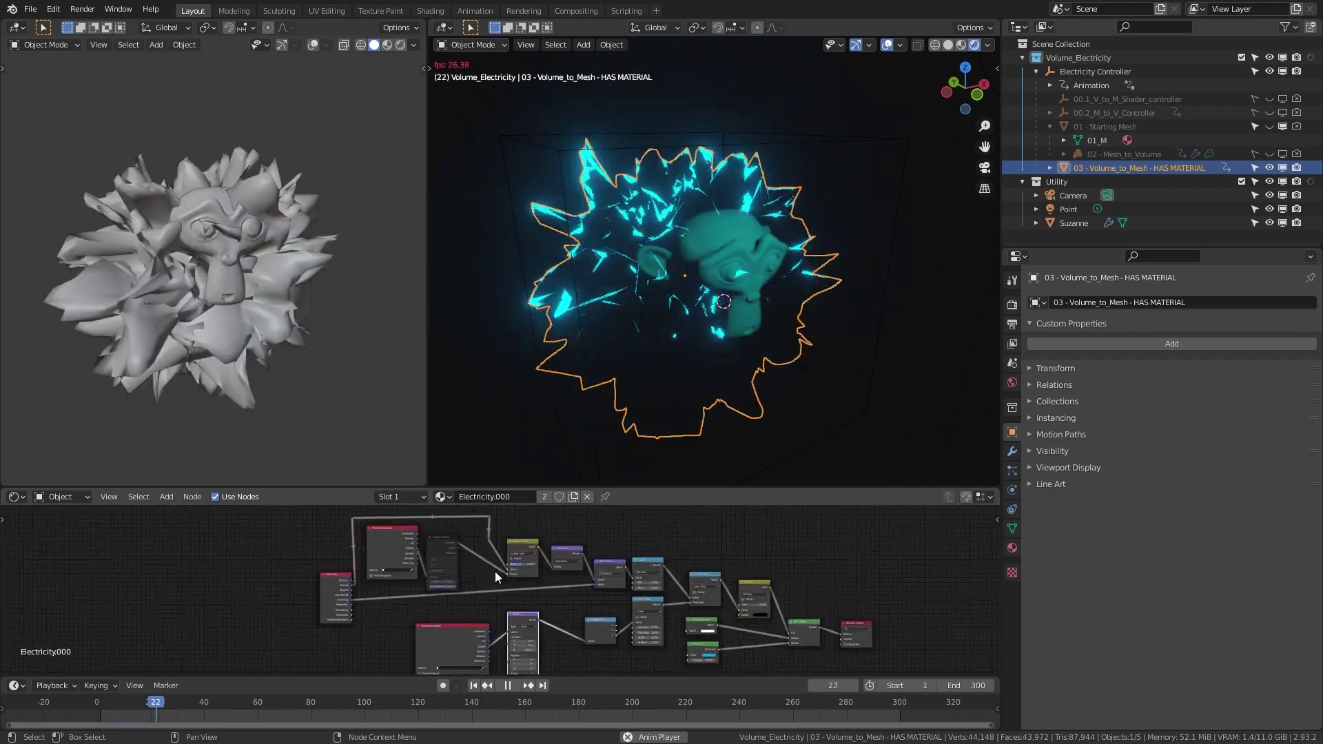
Step: Finish surveying the node tree, then stop playback at frame 125 and orbit the left view
{"action": "scroll", "coordinate": [498, 559], "scroll_direction": "up", "scroll_amount": 3}
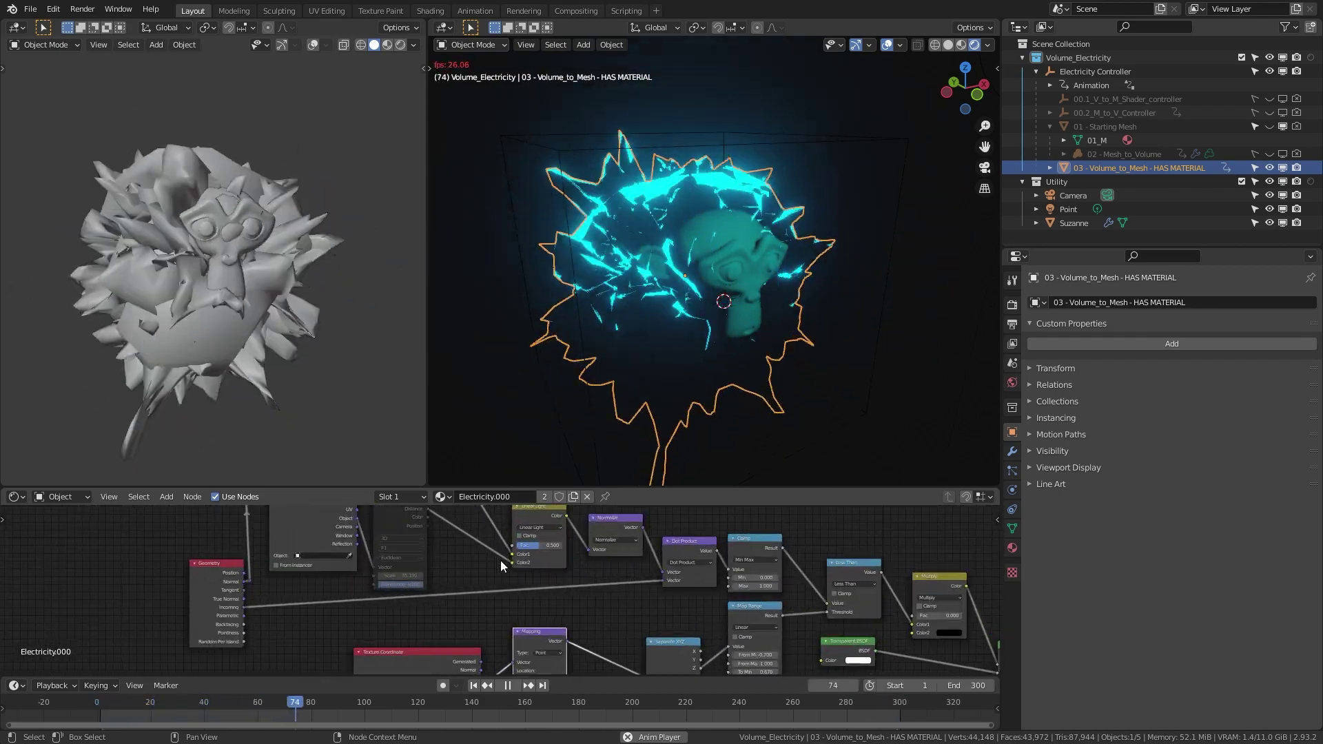
{"action": "scroll", "coordinate": [646, 621], "scroll_direction": "down", "scroll_amount": 1}
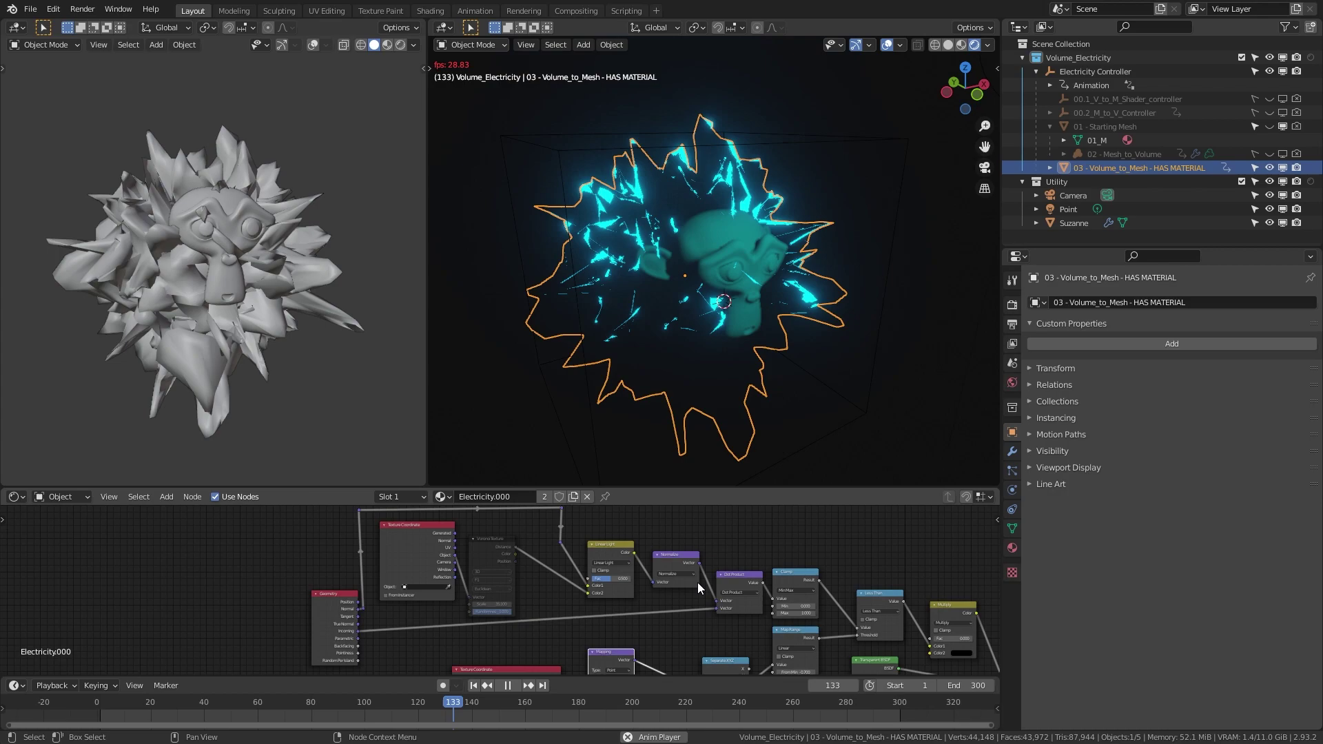
{"action": "scroll", "coordinate": [697, 581], "scroll_direction": "up", "scroll_amount": 2}
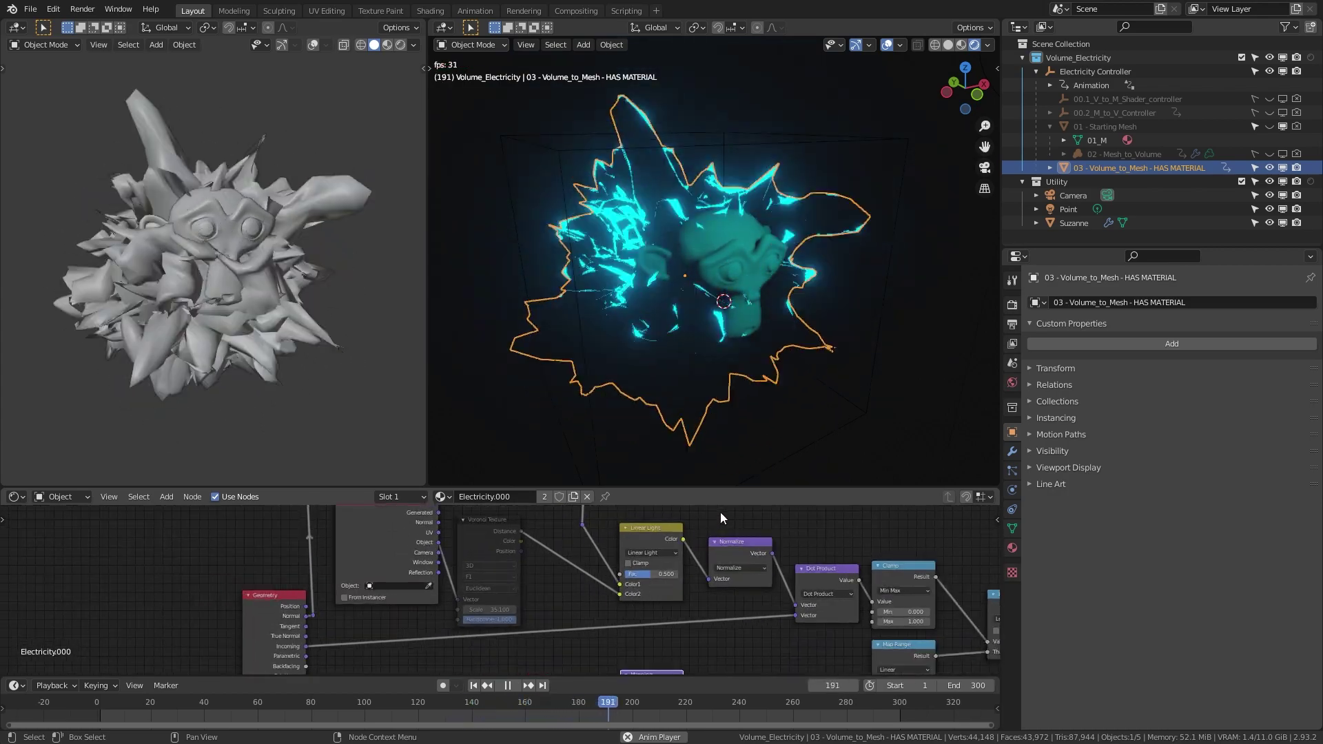
{"action": "middle_click_drag", "start_coordinate": [721, 511], "coordinate": [676, 524]}
{"action": "middle_click_drag", "start_coordinate": [773, 577], "coordinate": [632, 510]}
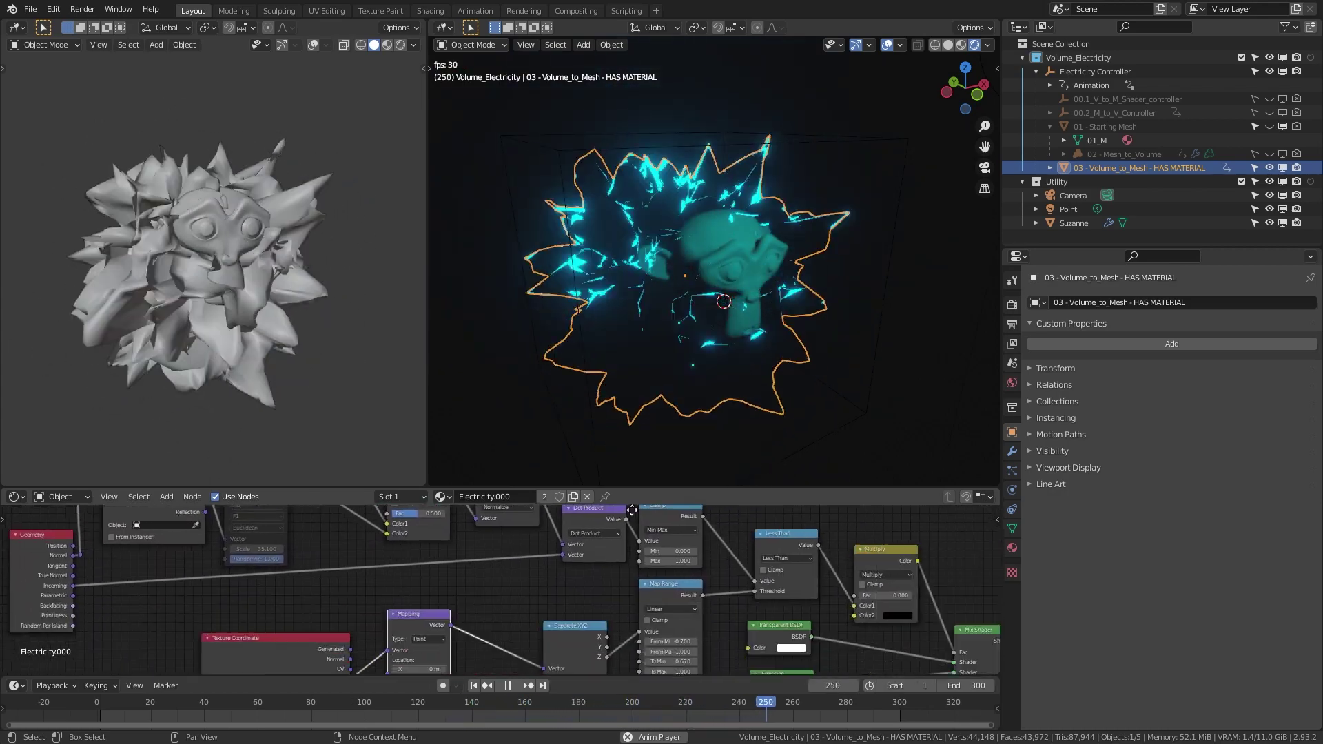
{"action": "scroll", "coordinate": [692, 577], "scroll_direction": "up", "scroll_amount": 2}
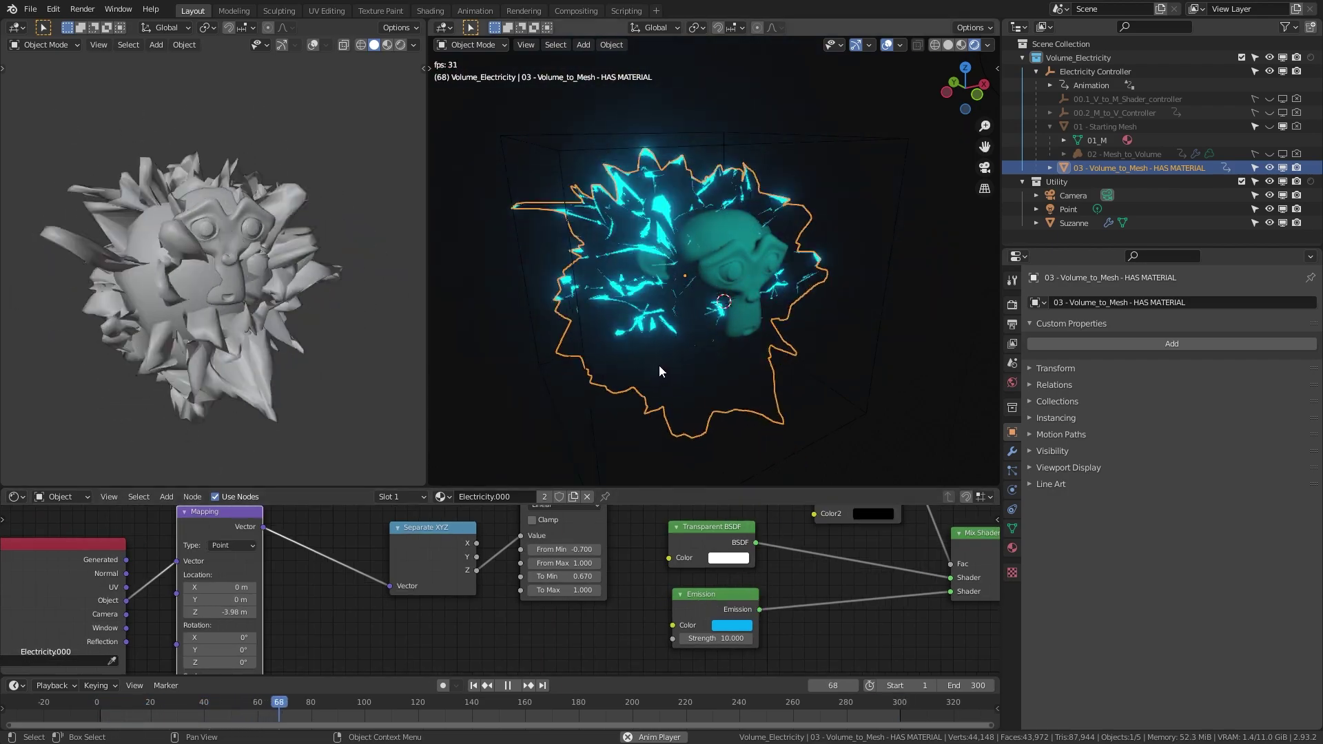
{"action": "key", "text": "space"}
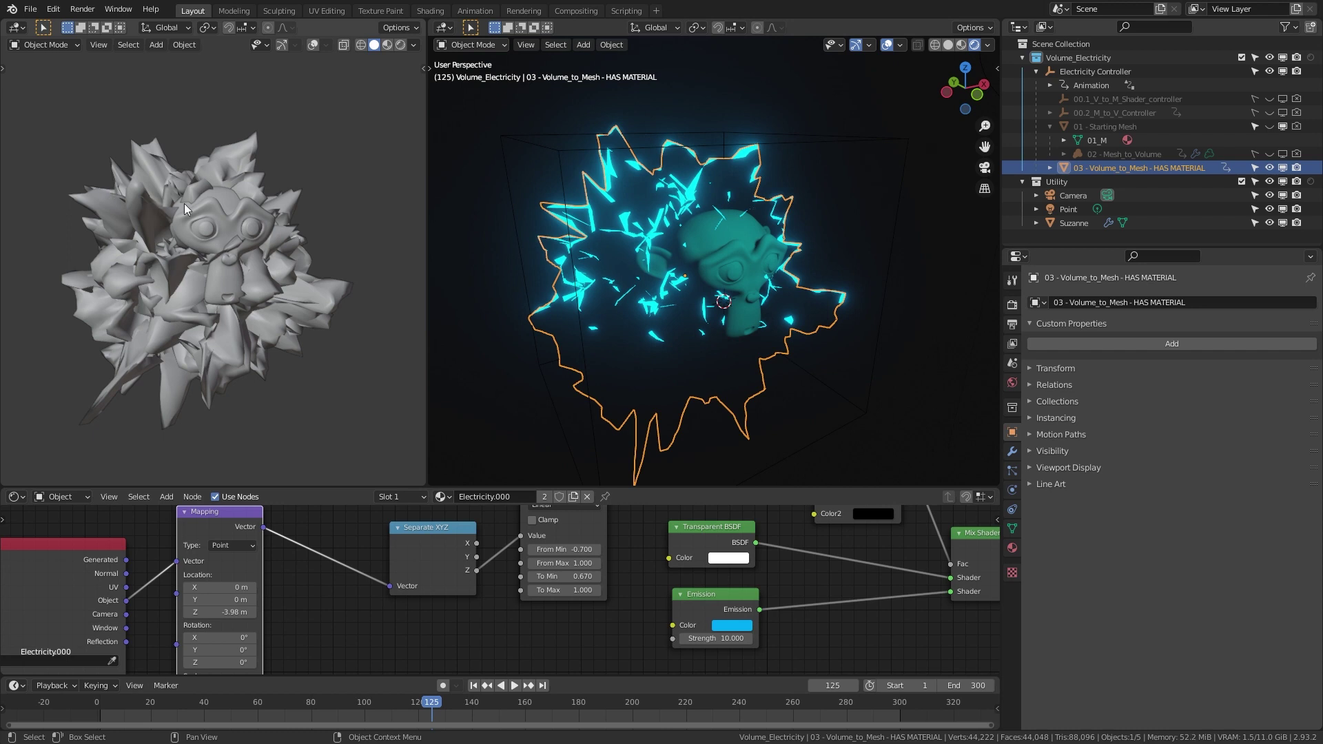
{"action": "middle_click_drag", "start_coordinate": [184, 204], "coordinate": [235, 206]}
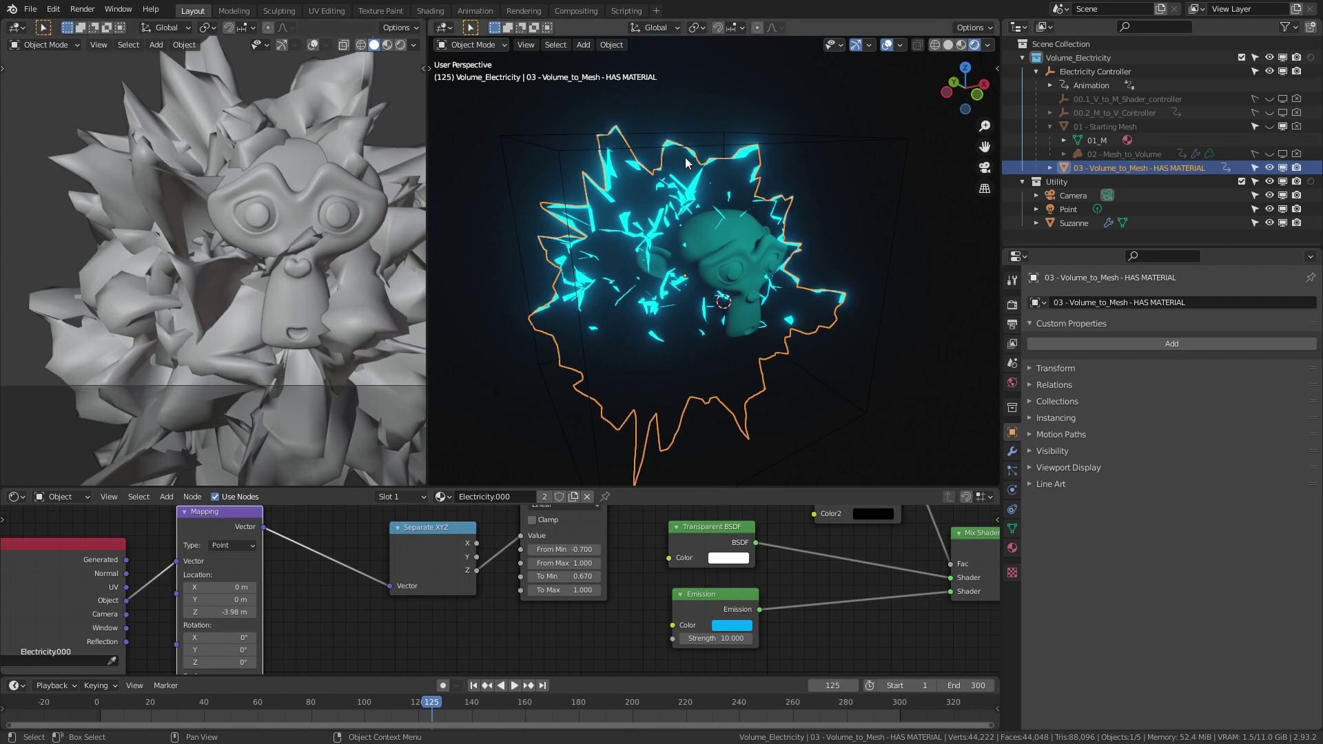
Step: Play to frame 154 and zoom the rendered view in close on the electrified Suzanne head
{"action": "mouse_move", "coordinate": [275, 220]}
{"action": "middle_mouse_down"}
{"action": "mouse_move", "coordinate": [312, 204]}
{"action": "mouse_move", "coordinate": [268, 227]}
{"action": "middle_mouse_up"}
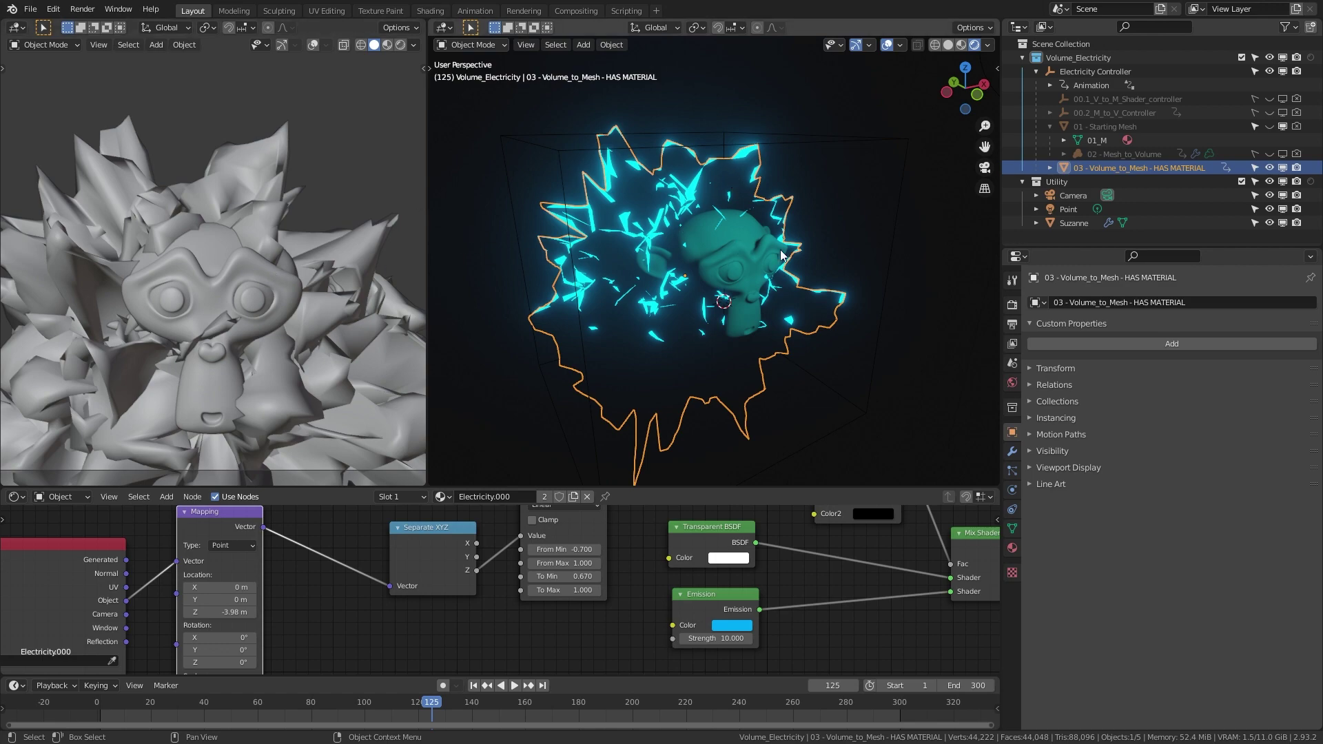
{"action": "key", "text": "space"}
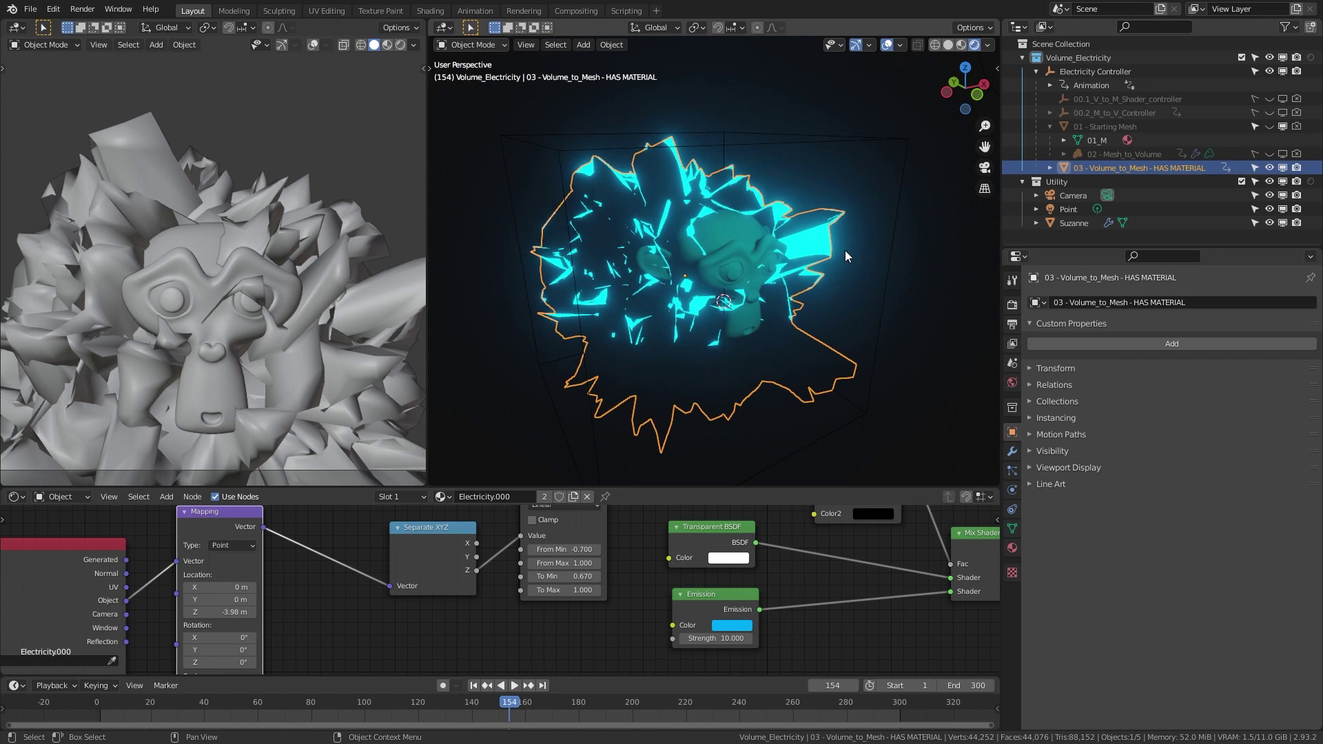
{"action": "scroll", "coordinate": [843, 248], "scroll_direction": "down", "scroll_amount": 2}
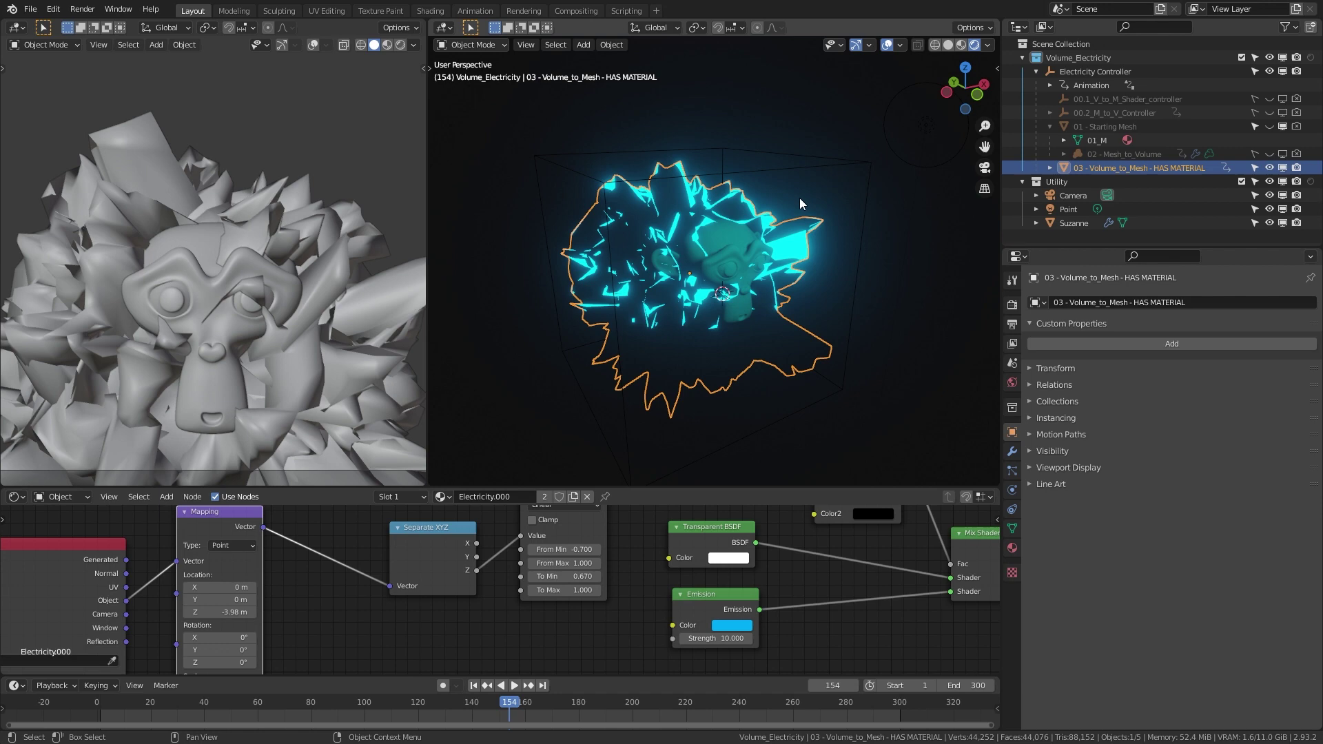
{"action": "middle_click_drag", "start_coordinate": [860, 167], "coordinate": [772, 162]}
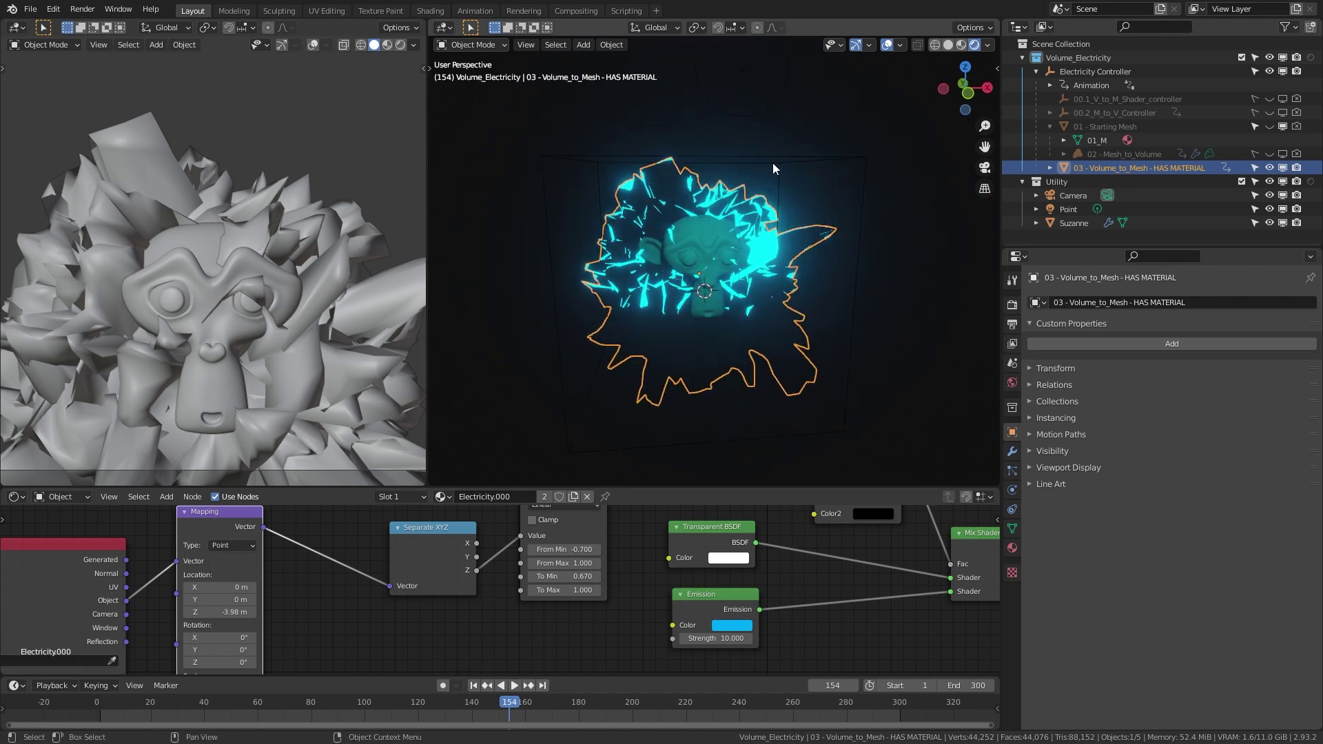
{"action": "scroll", "coordinate": [771, 164], "scroll_direction": "up", "scroll_amount": 3}
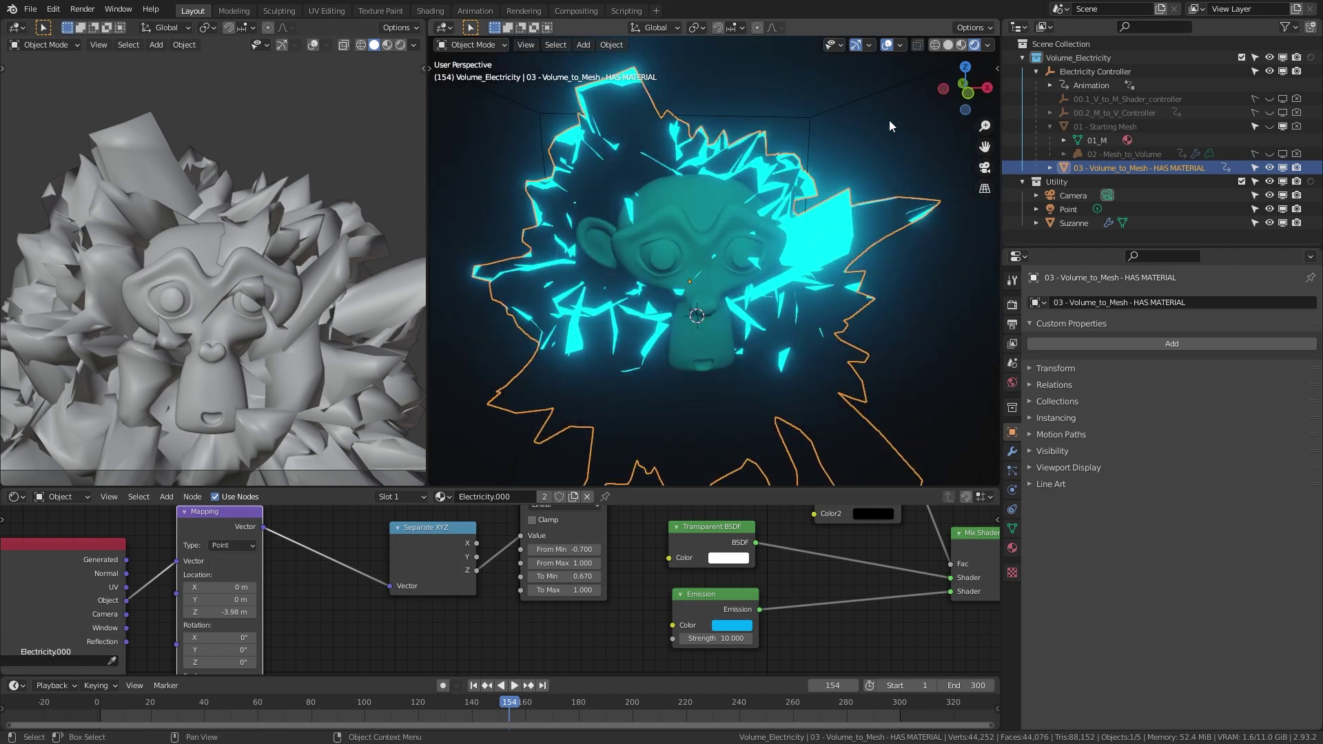
Step: Make 01 - Starting Mesh visible and show its modifiers
{"action": "left_click", "coordinate": [1094, 70]}
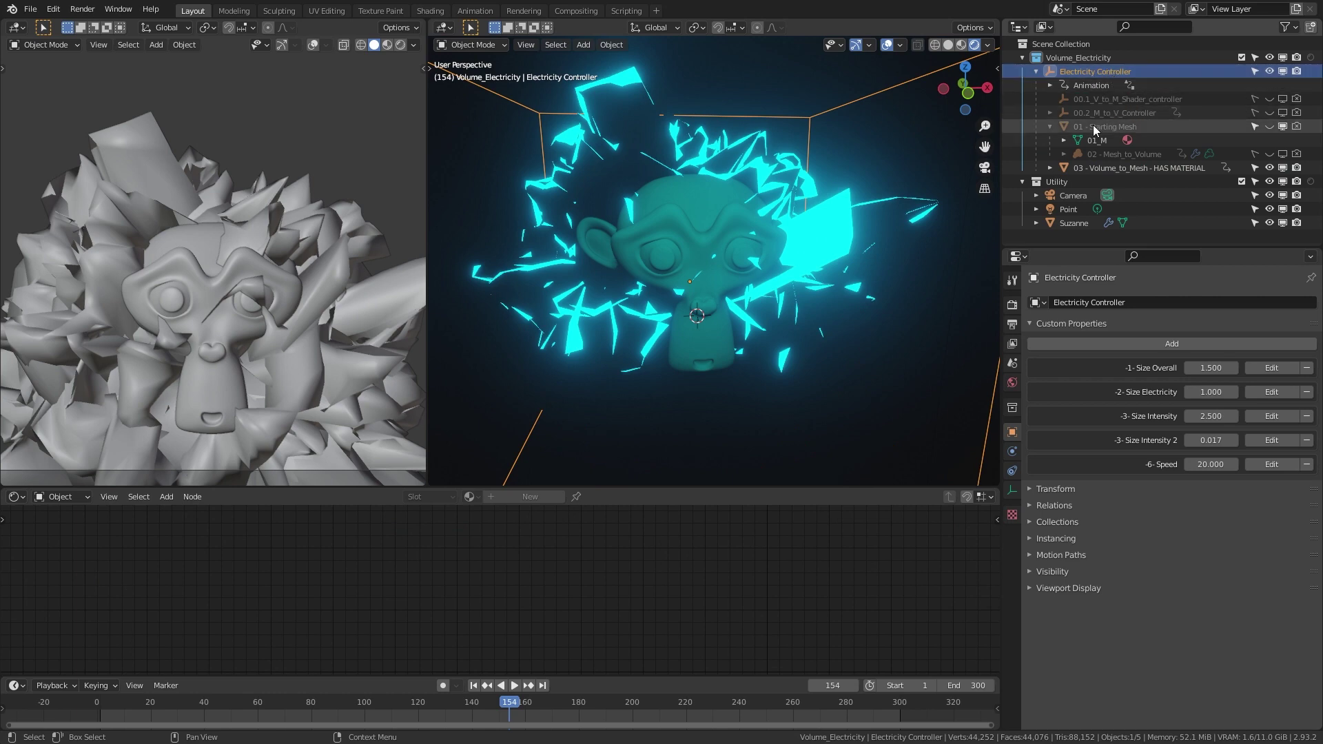
{"action": "left_click", "coordinate": [1121, 126]}
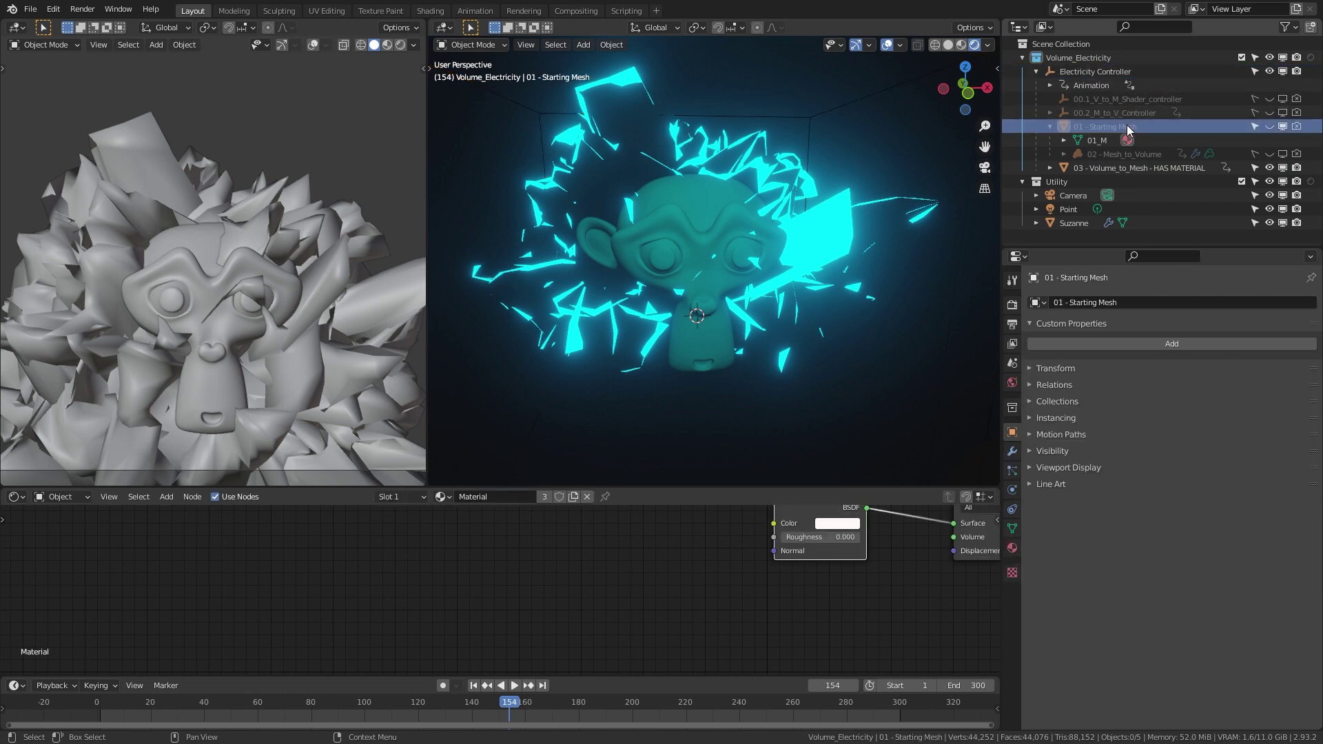
{"action": "left_click", "coordinate": [1269, 126]}
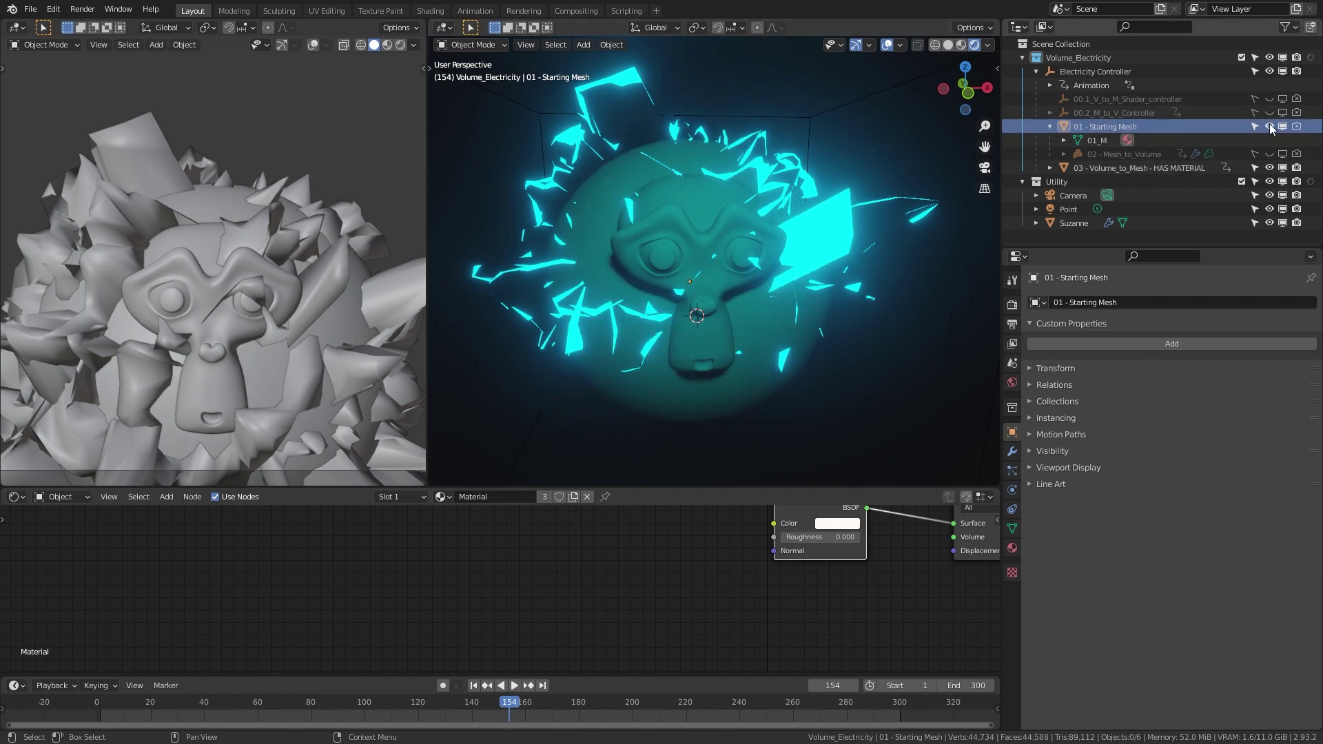
{"action": "left_click", "coordinate": [1012, 451]}
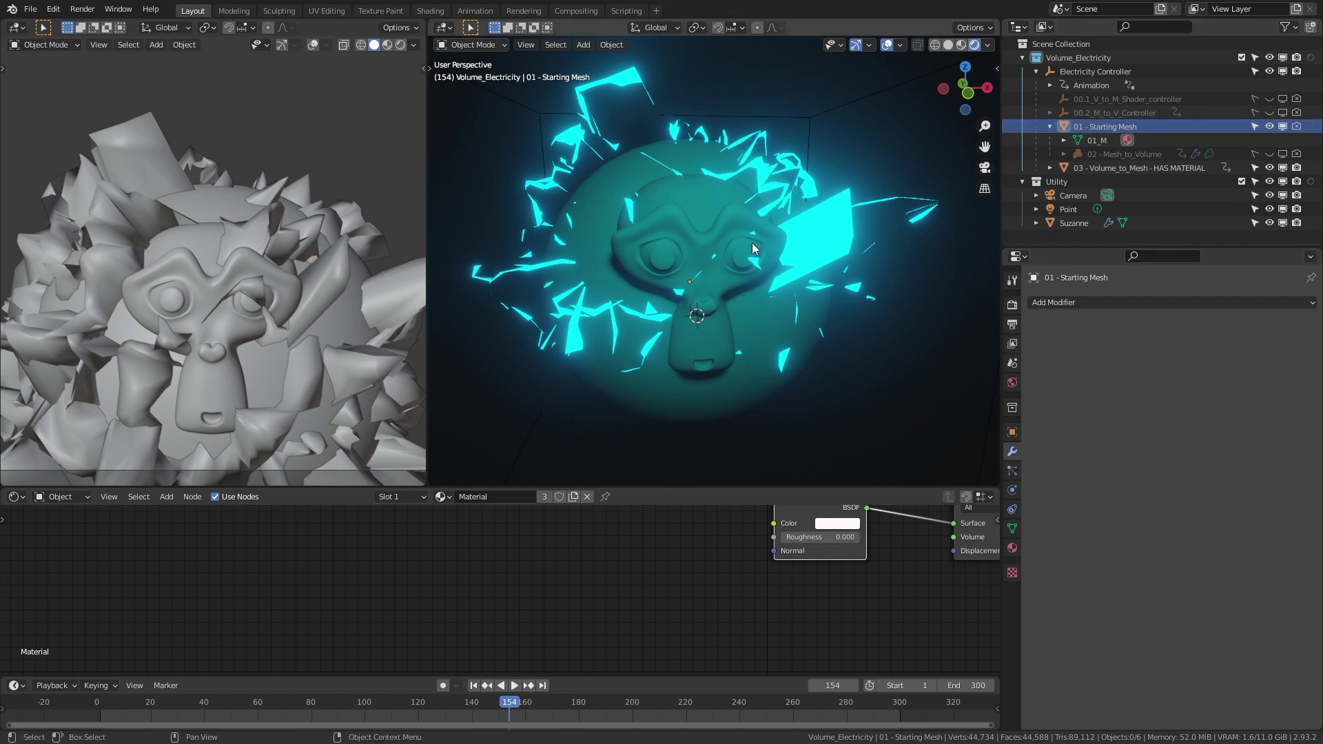
Step: Toggle Edit Mode on the starting mesh, hide it, and select 02 - Mesh_to_Volume
{"action": "key", "text": "Tab"}
{"action": "key", "text": "Tab"}
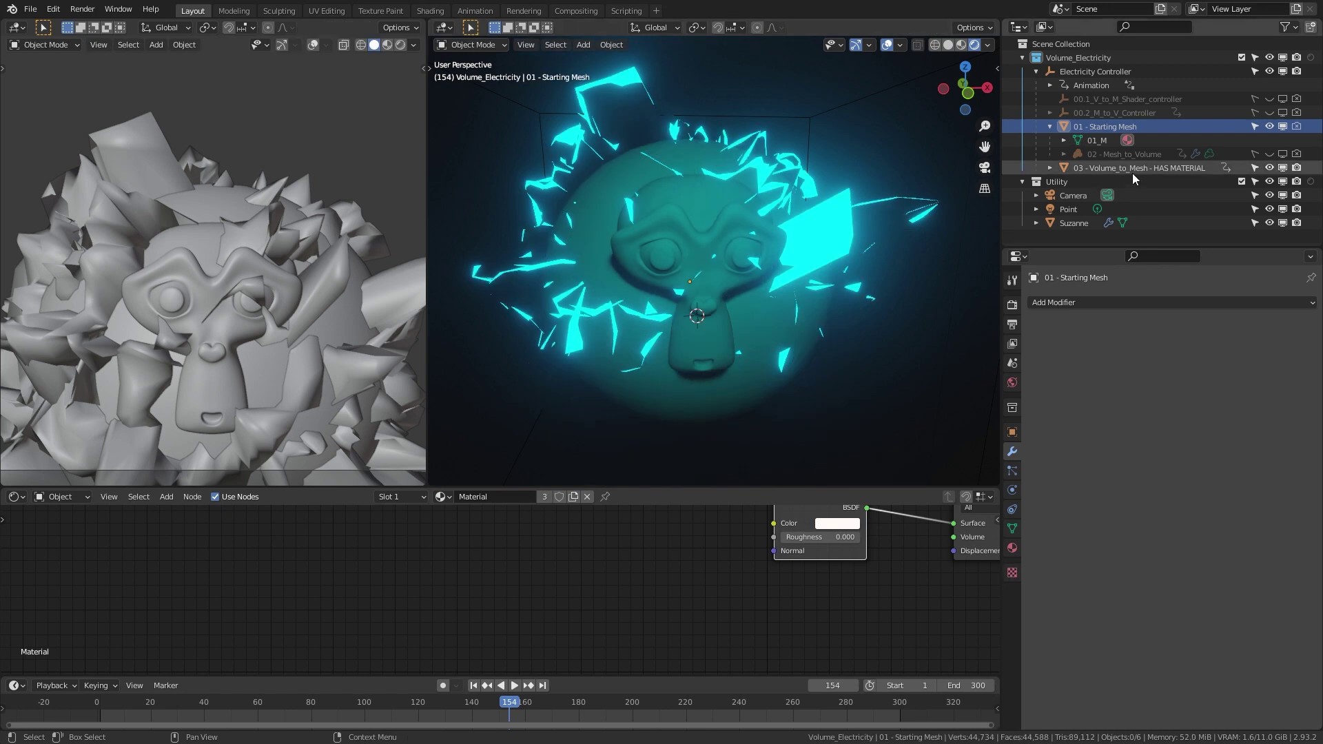
{"action": "key", "text": "h"}
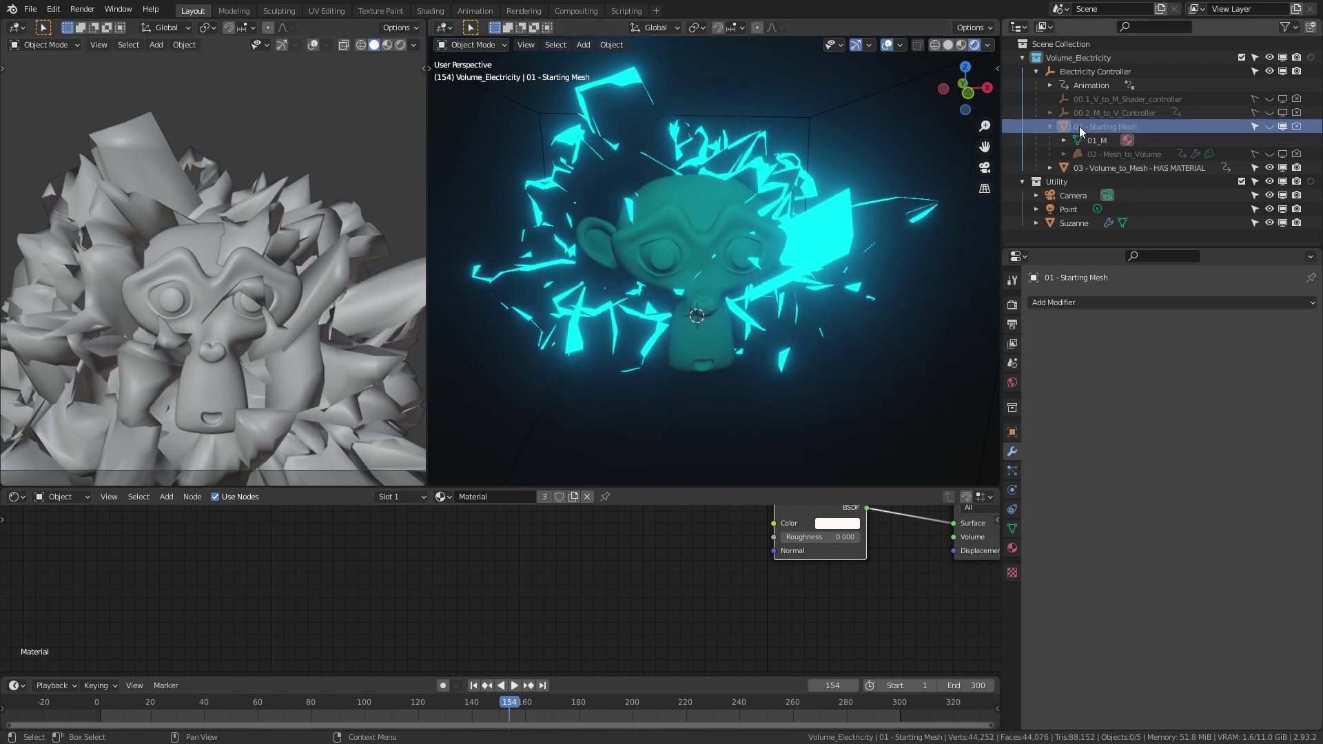
{"action": "left_click", "coordinate": [1105, 154]}
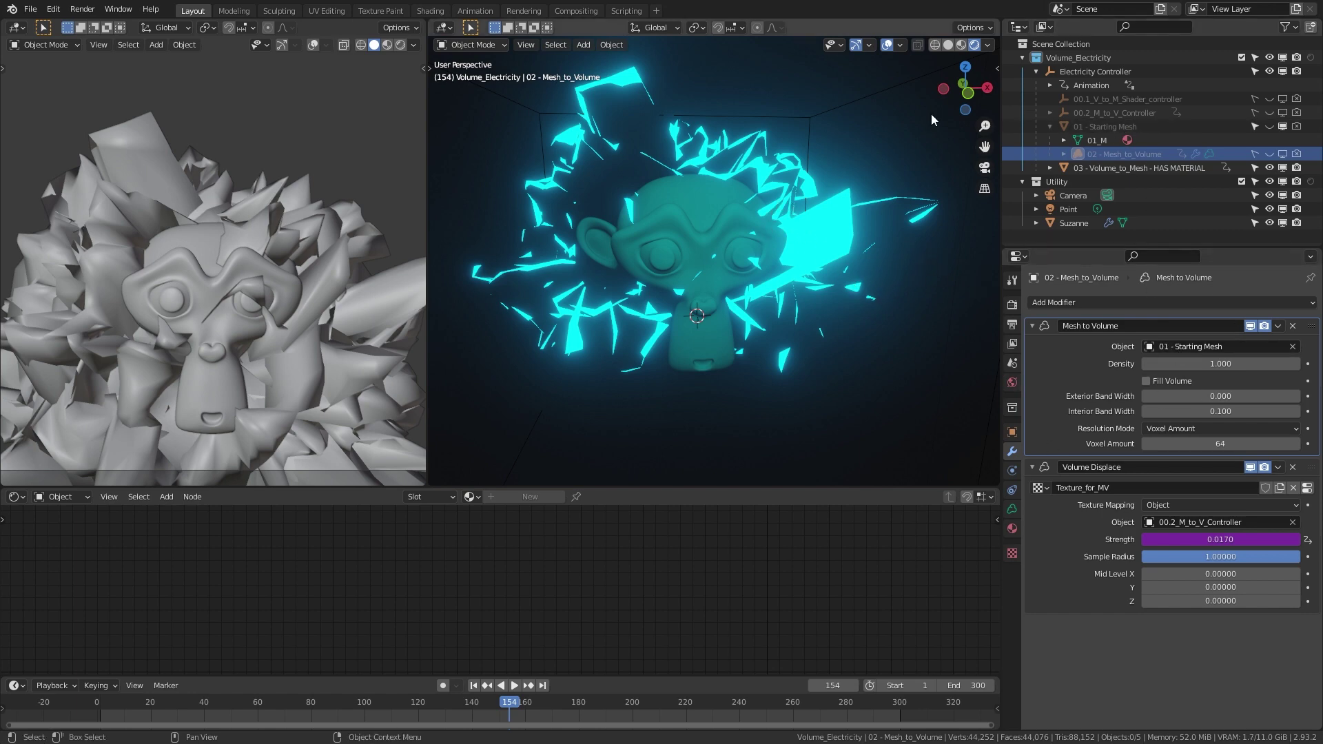
Step: Switch to Solid shading, unhide 02 - Mesh_to_Volume, and select 03 - Volume_to_Mesh to list its modifiers
{"action": "left_click", "coordinate": [959, 45]}
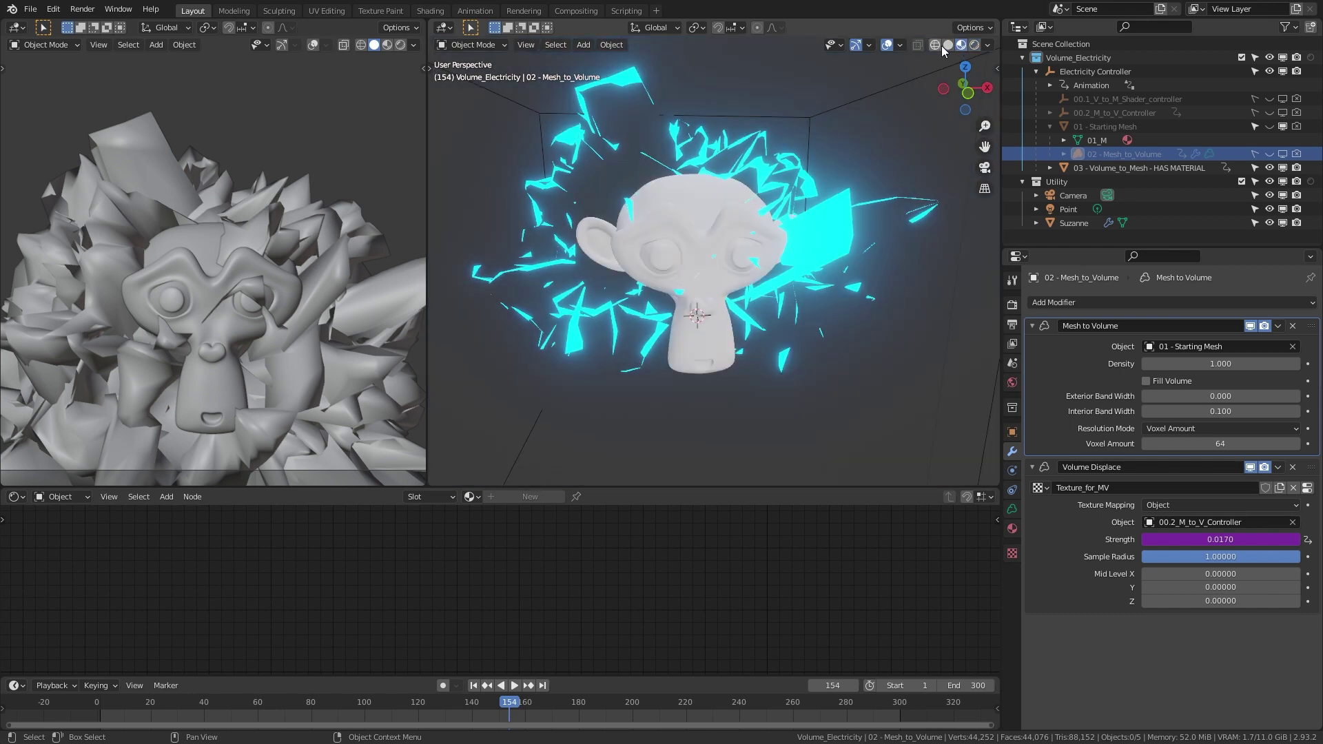
{"action": "left_click", "coordinate": [935, 45]}
{"action": "left_click", "coordinate": [948, 45]}
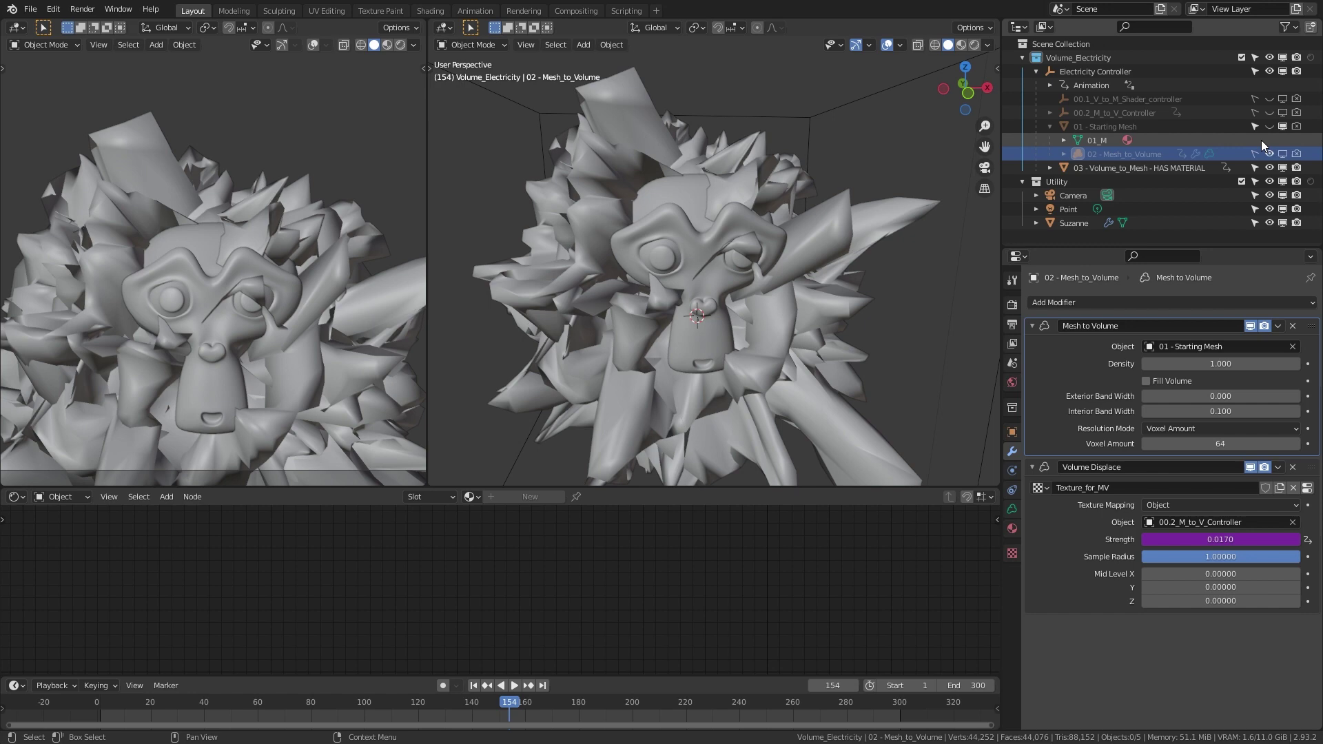
{"action": "left_click", "coordinate": [1269, 166]}
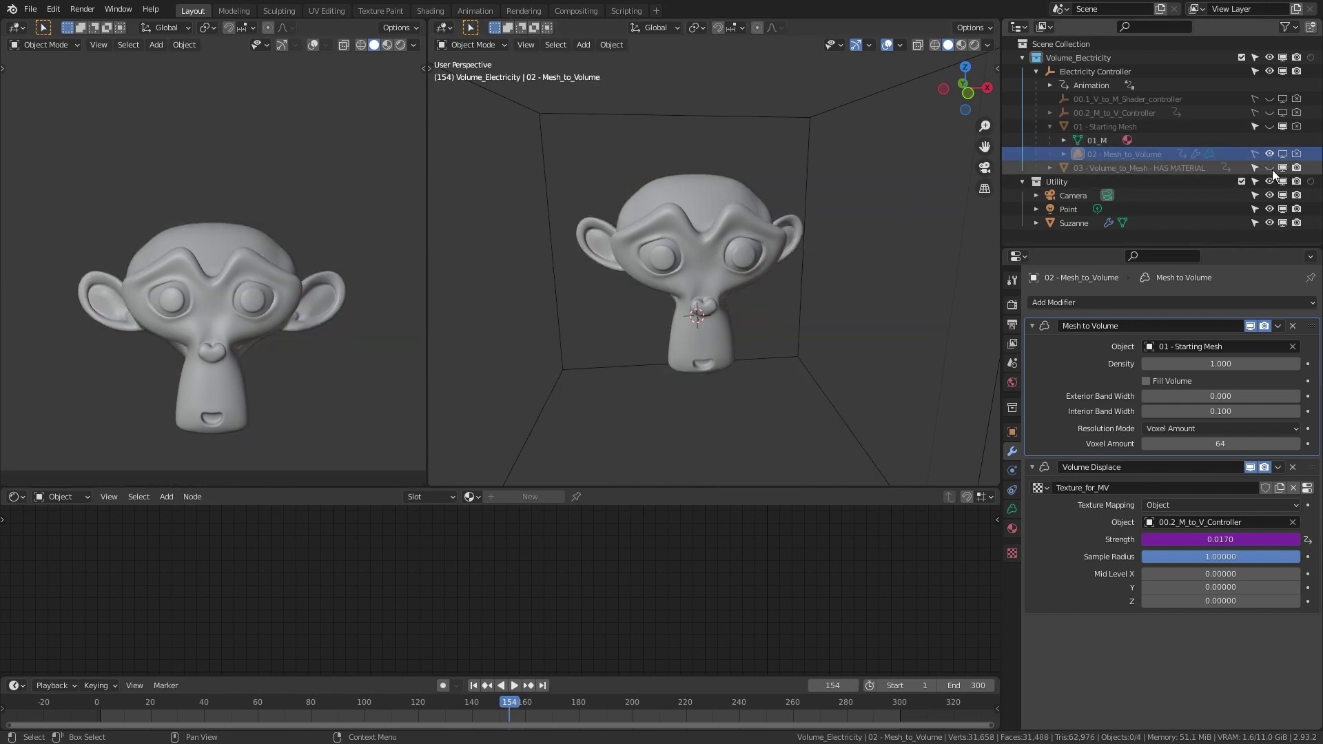
{"action": "left_click", "coordinate": [1270, 167]}
{"action": "left_click", "coordinate": [1269, 155]}
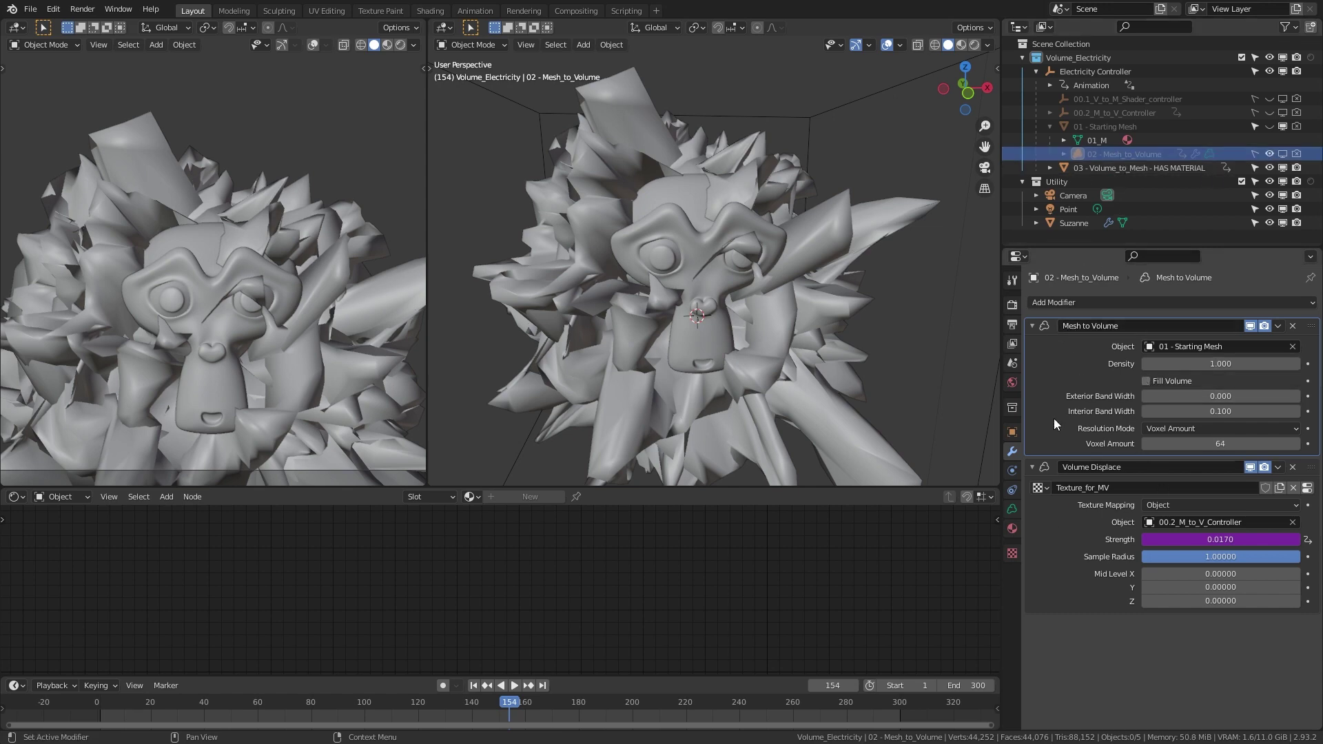
{"action": "left_click", "coordinate": [1150, 167]}
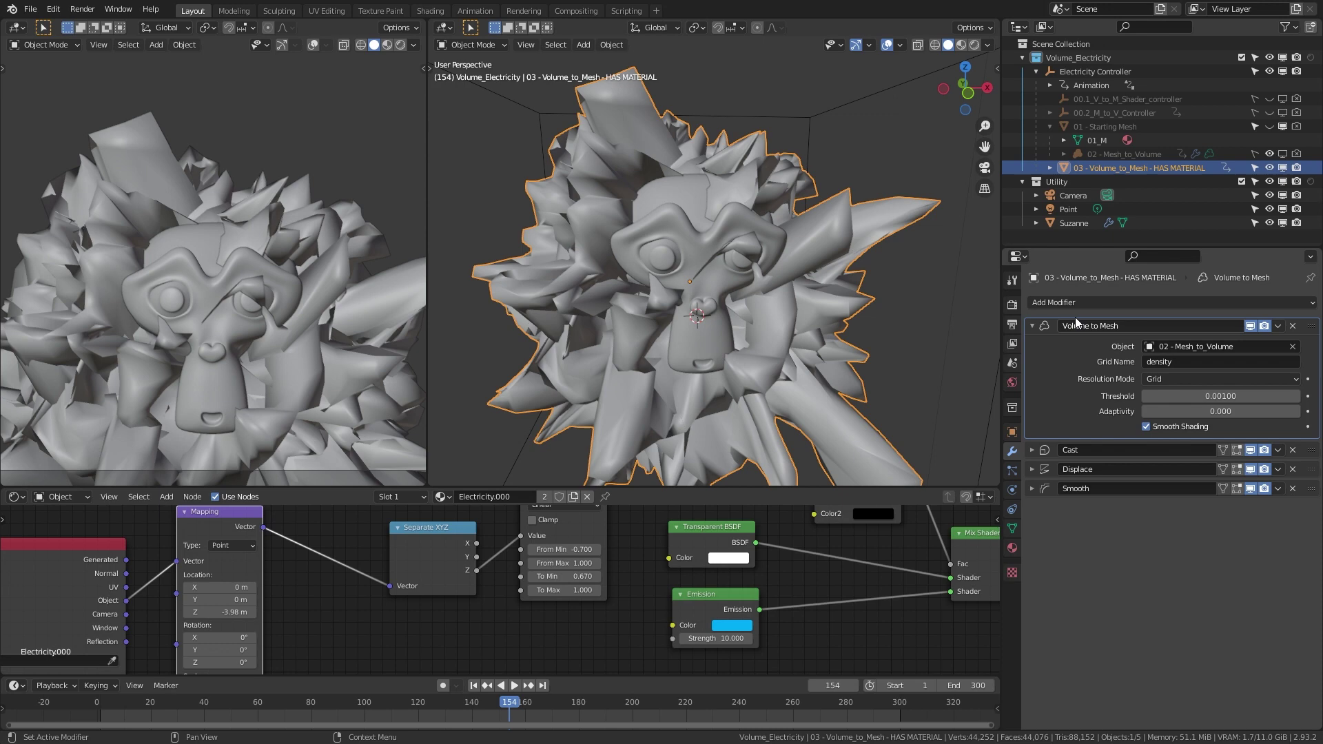
{"action": "left_click", "coordinate": [1136, 153]}
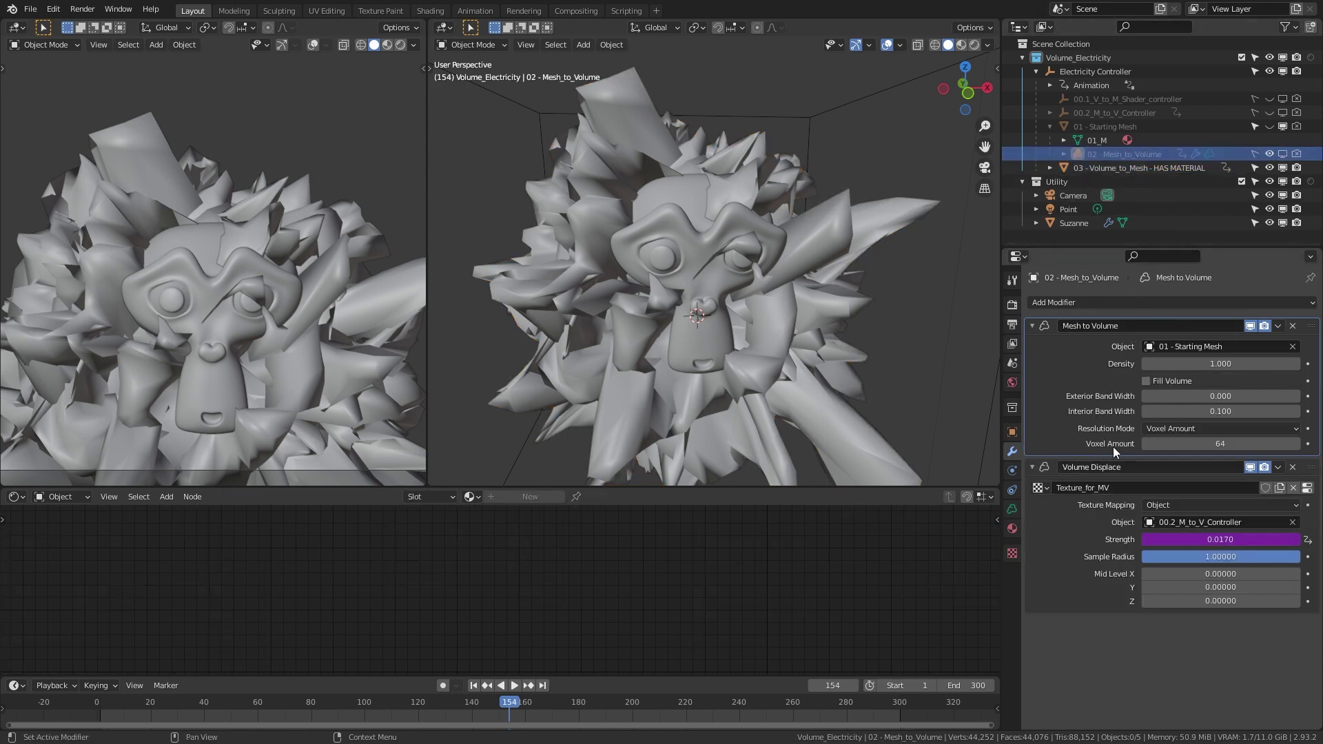
{"action": "left_click", "coordinate": [1145, 170]}
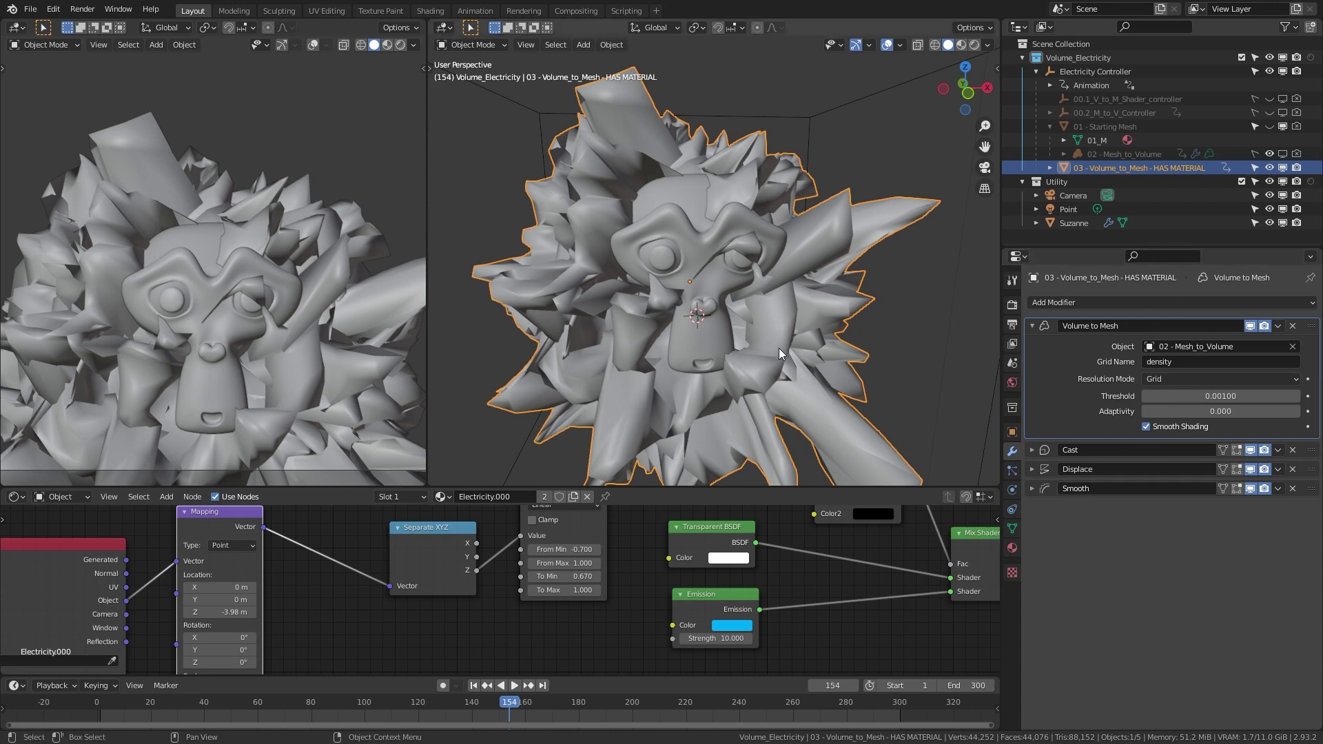
{"action": "left_click", "coordinate": [1118, 131]}
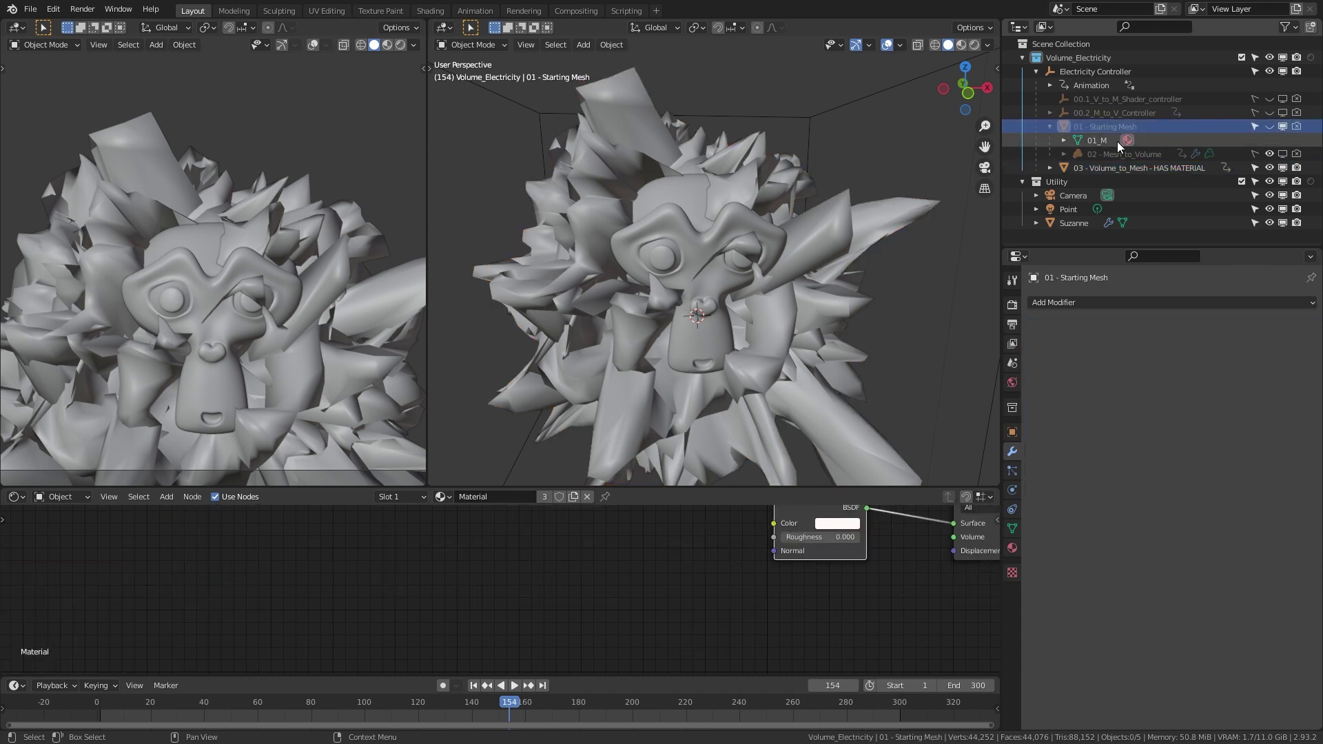
{"action": "left_click", "coordinate": [1110, 171]}
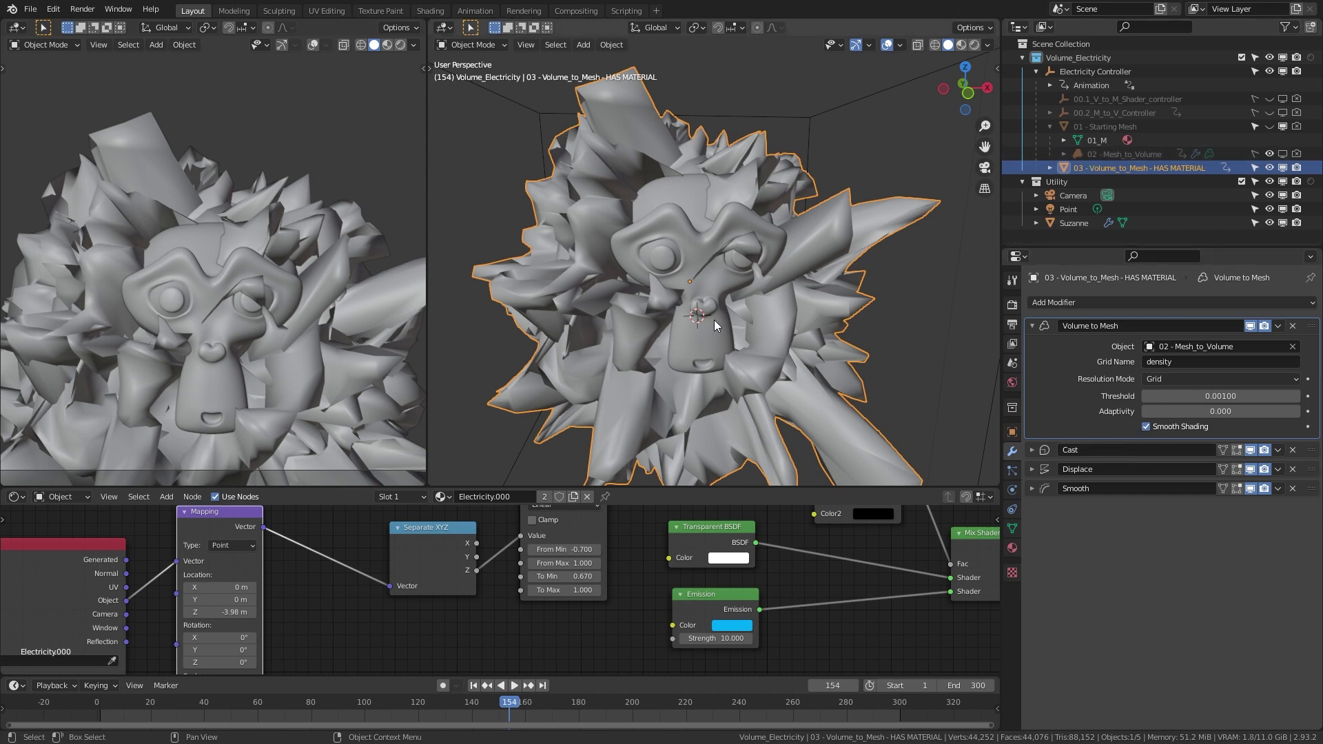
{"action": "left_click", "coordinate": [1113, 128]}
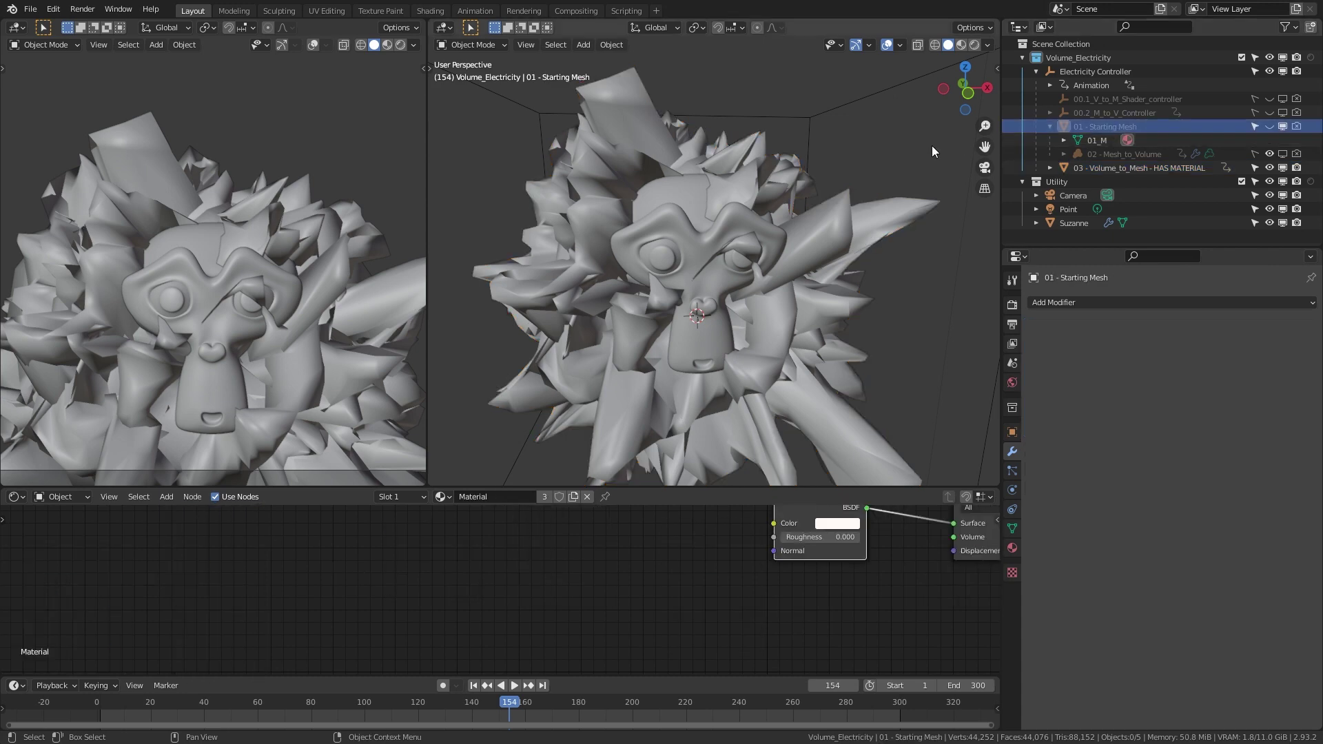
{"action": "left_click", "coordinate": [864, 221]}
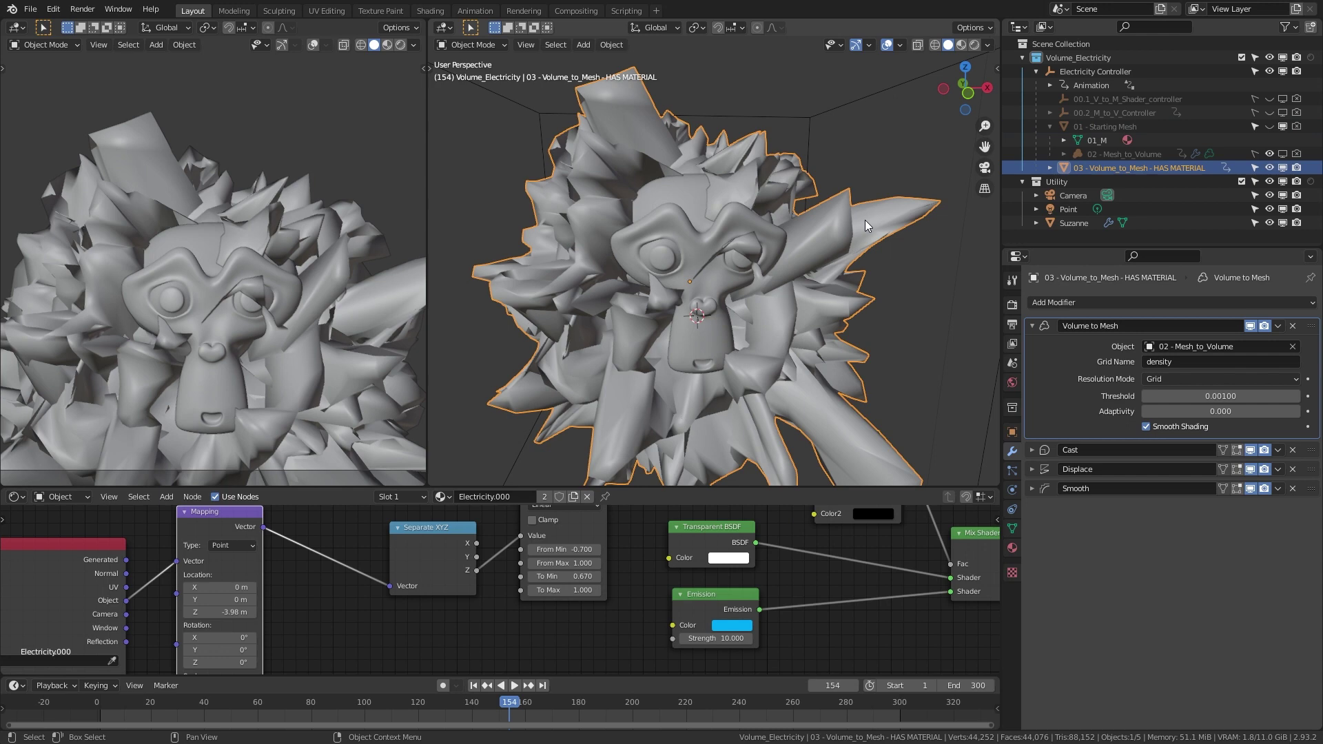
Step: Turn on Wireframe display for 03 - Volume_to_Mesh and orbit round to the monkey head
{"action": "left_click", "coordinate": [1011, 432]}
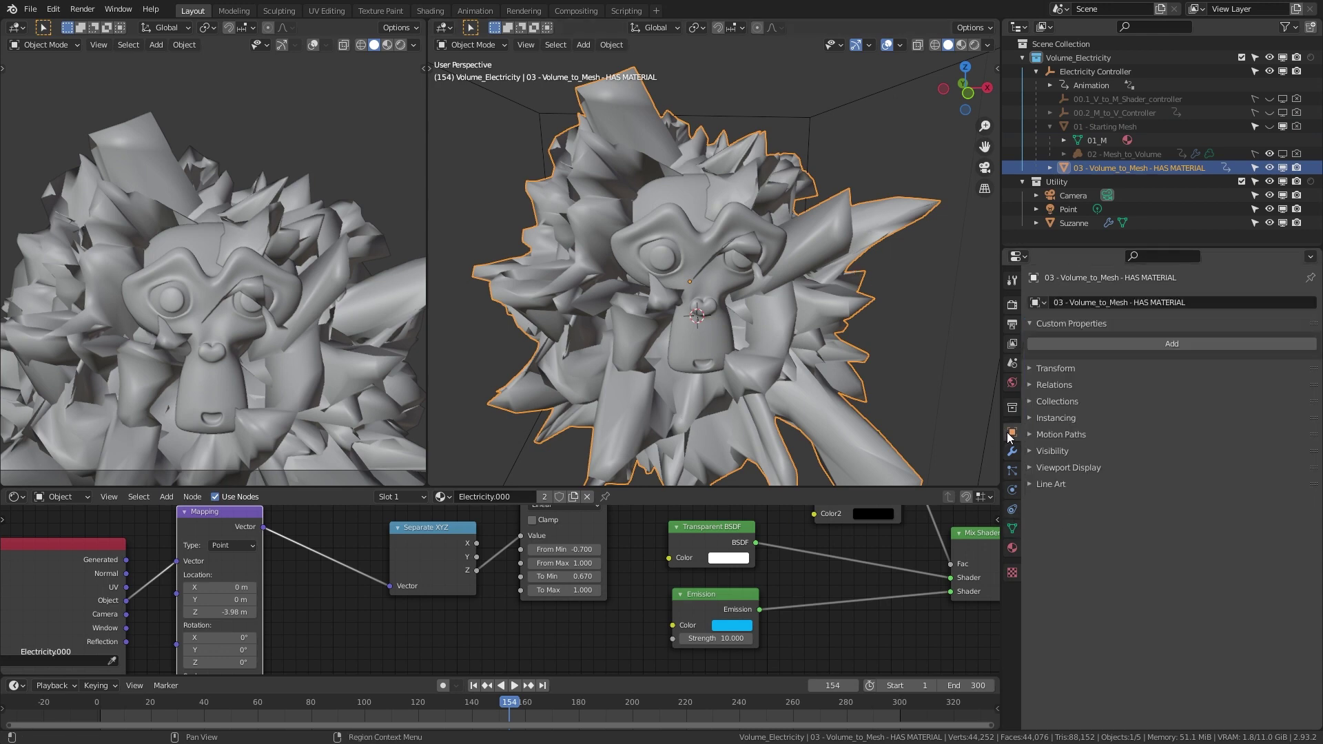
{"action": "left_click", "coordinate": [1092, 450]}
{"action": "left_click", "coordinate": [1071, 525]}
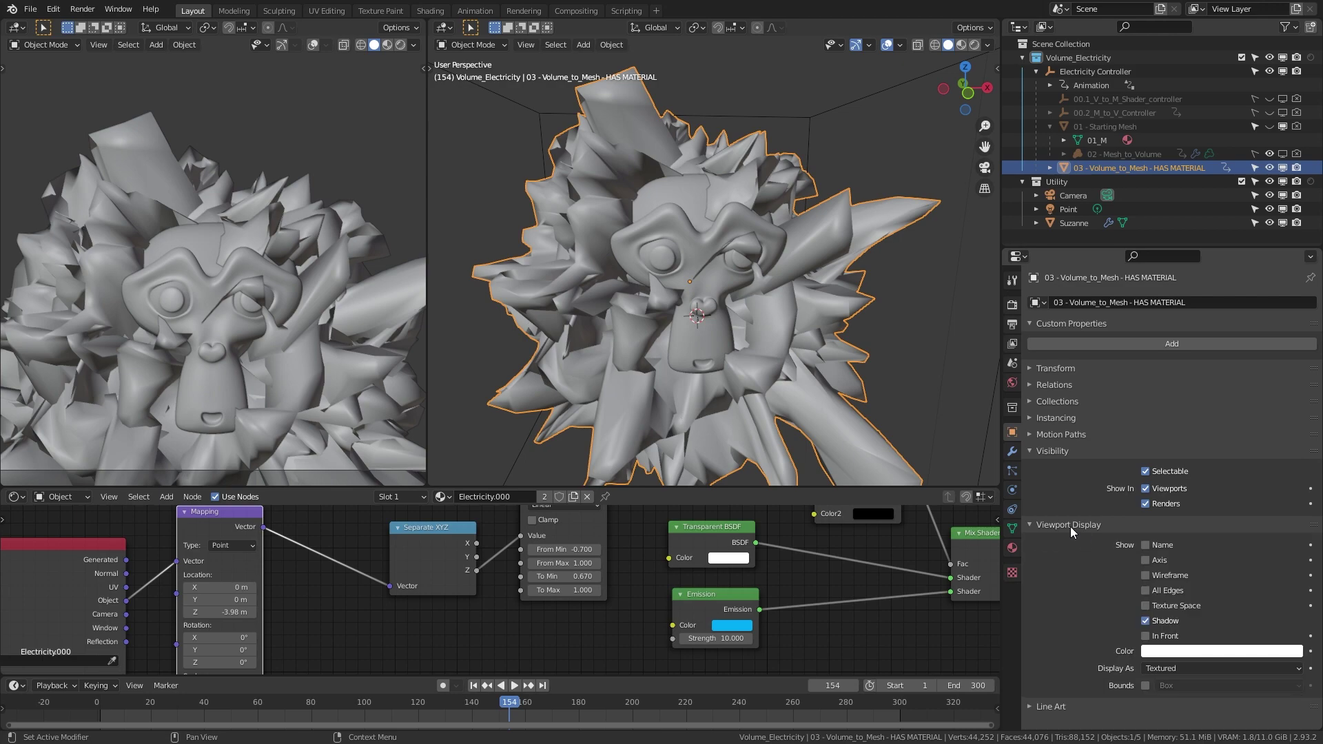
{"action": "left_click", "coordinate": [1145, 575]}
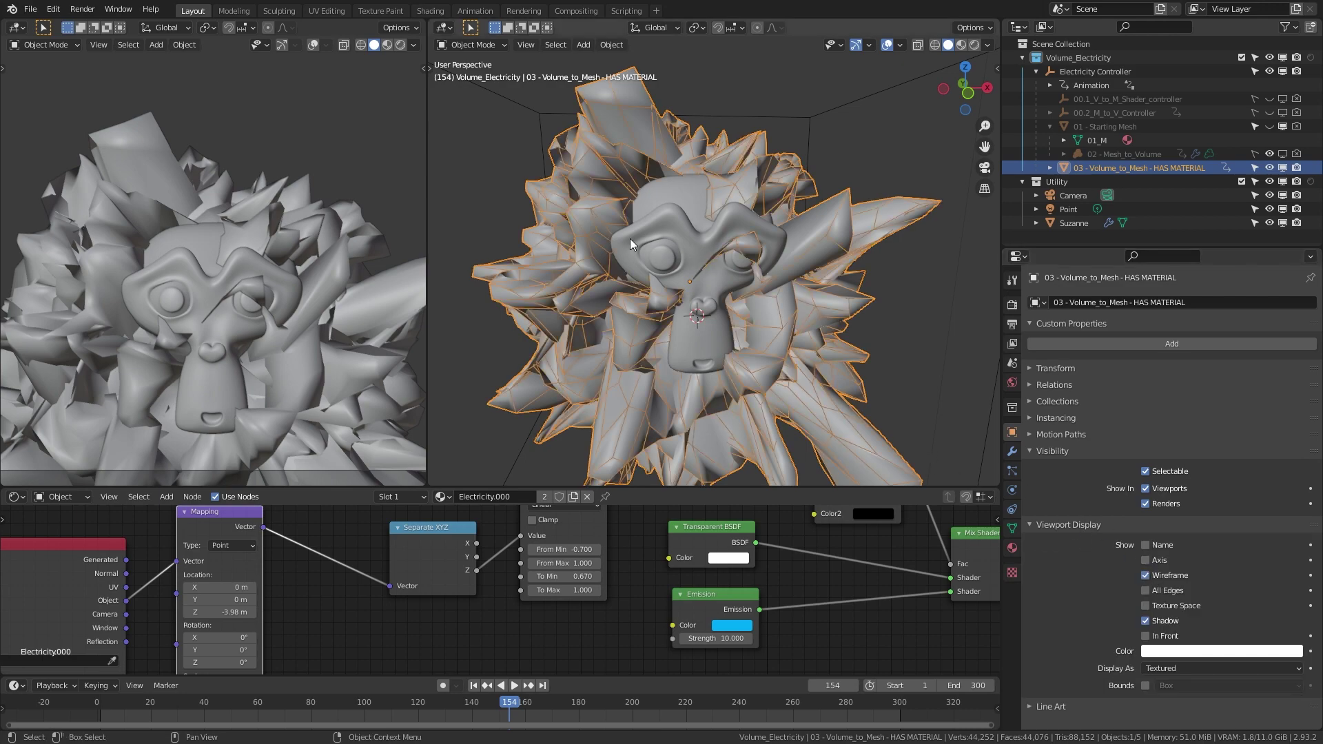
{"action": "middle_click_drag", "start_coordinate": [629, 239], "coordinate": [661, 213]}
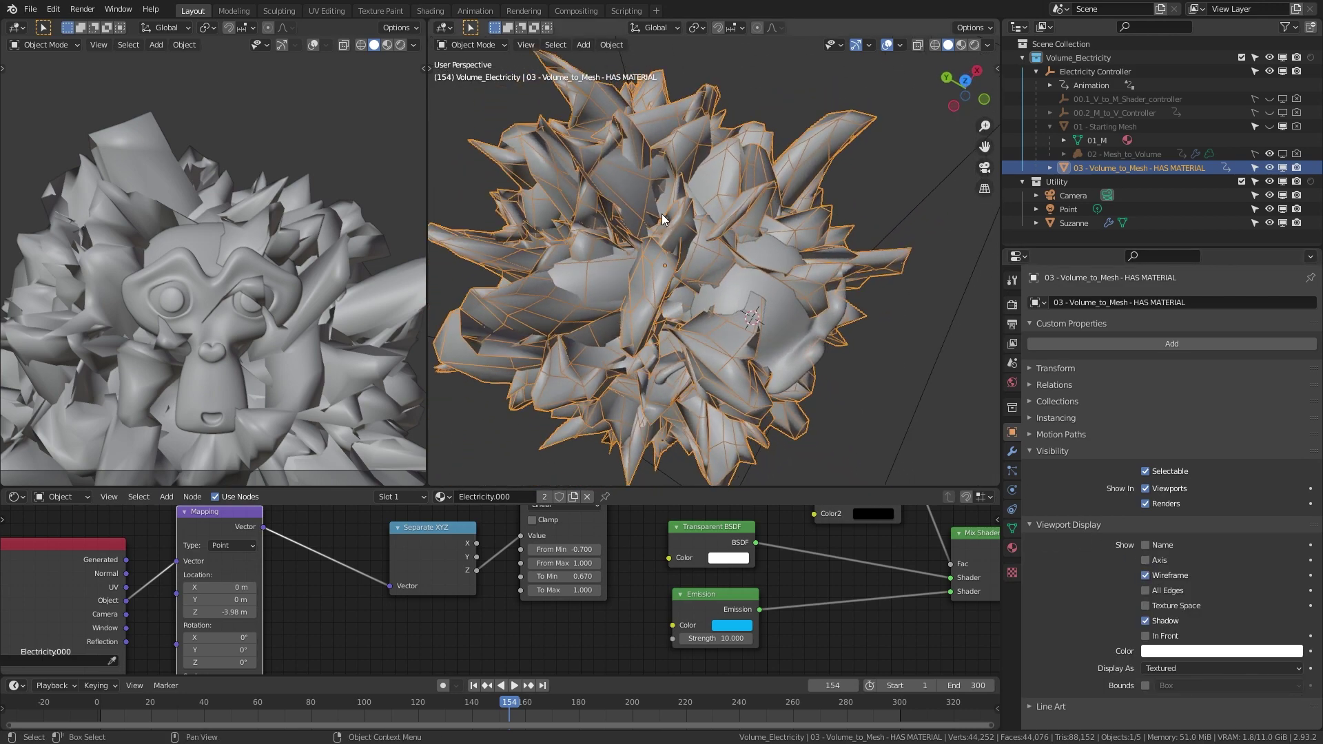
{"action": "scroll", "coordinate": [664, 214], "scroll_direction": "up", "scroll_amount": 2}
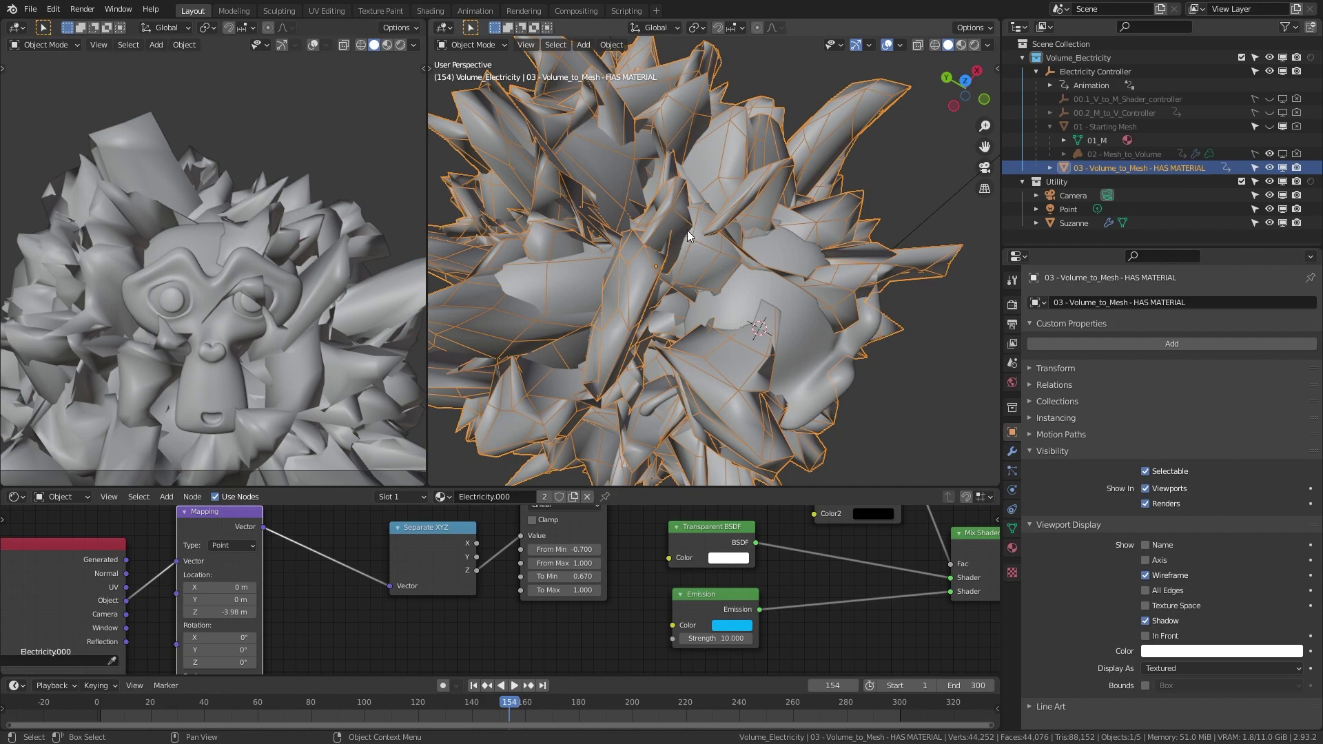
{"action": "middle_click_drag", "start_coordinate": [856, 250], "coordinate": [660, 225]}
{"action": "scroll", "coordinate": [791, 178], "scroll_direction": "down", "scroll_amount": 6}
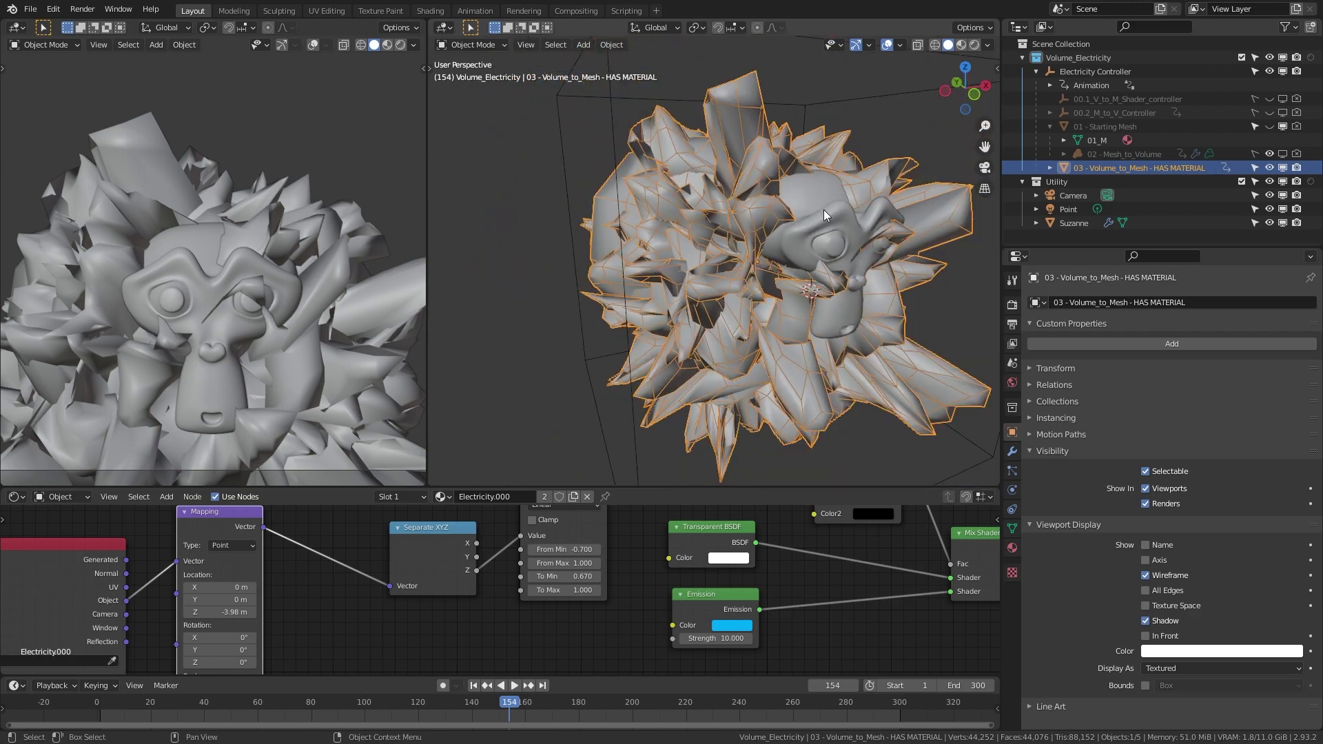
Step: Play the animation in Rendered shading and turn the mesh's Wireframe display back off
{"action": "key", "text": "space"}
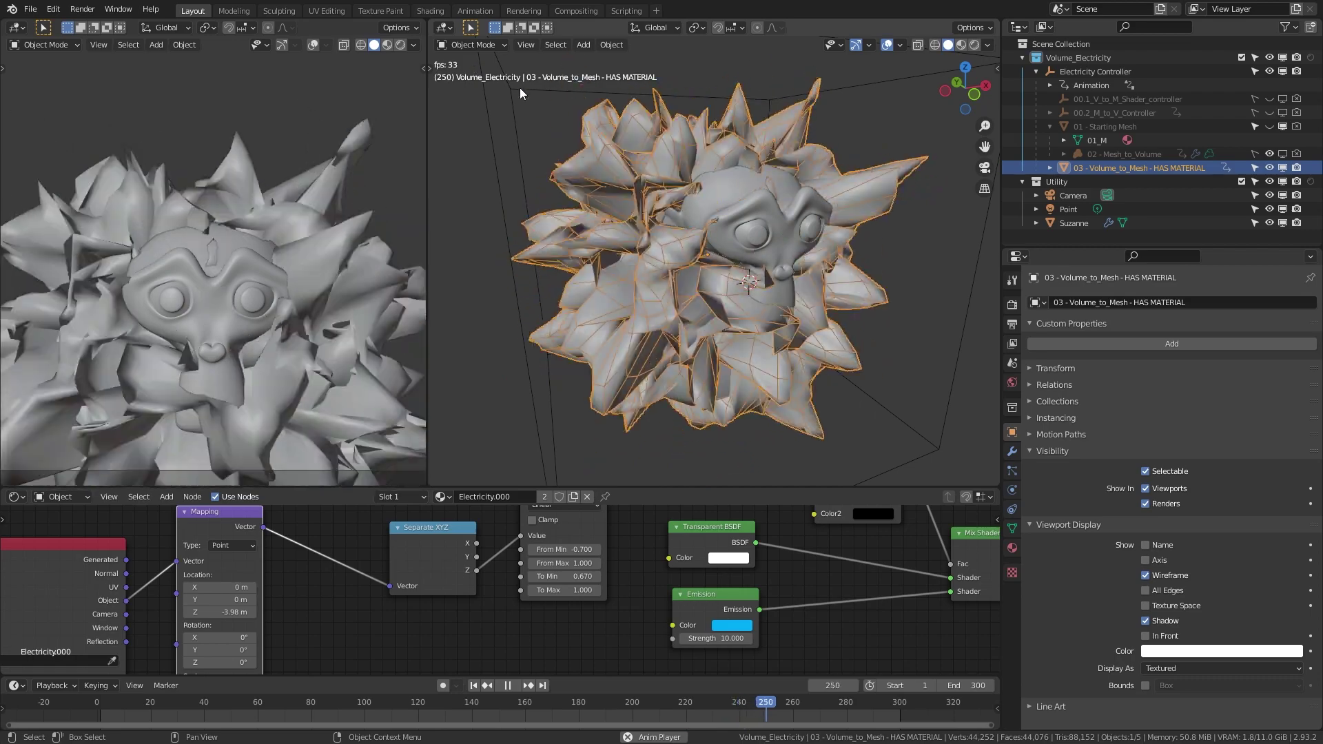
{"action": "key", "text": "space"}
{"action": "left_click", "coordinate": [974, 44]}
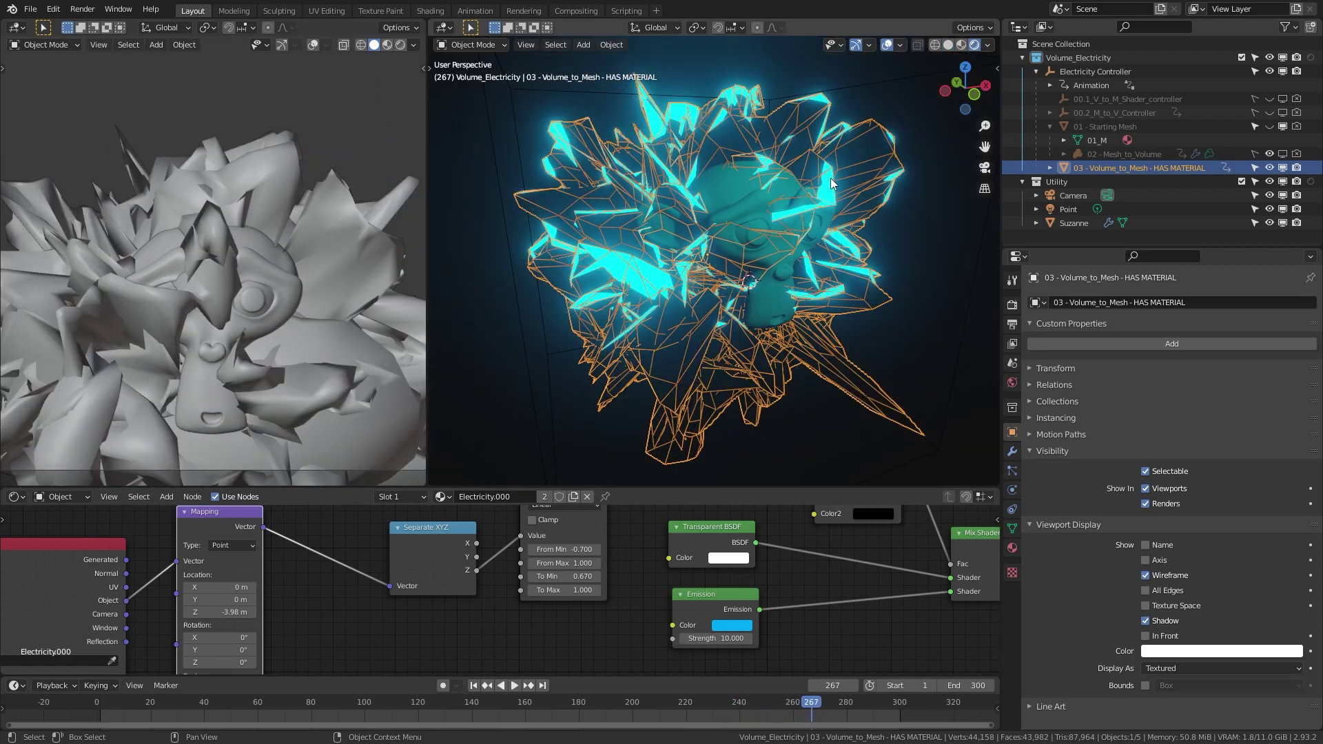
{"action": "key", "text": "space"}
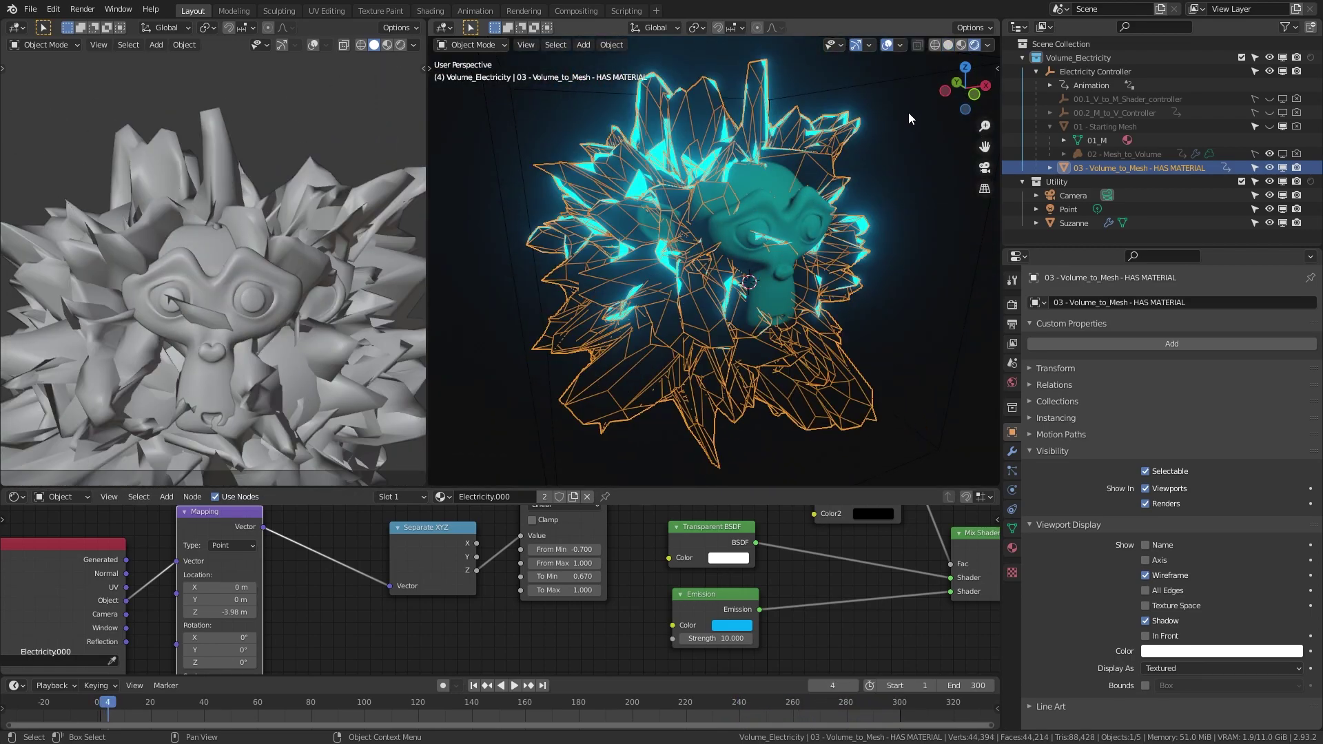
{"action": "left_click", "coordinate": [1172, 575]}
{"action": "left_click", "coordinate": [1065, 453]}
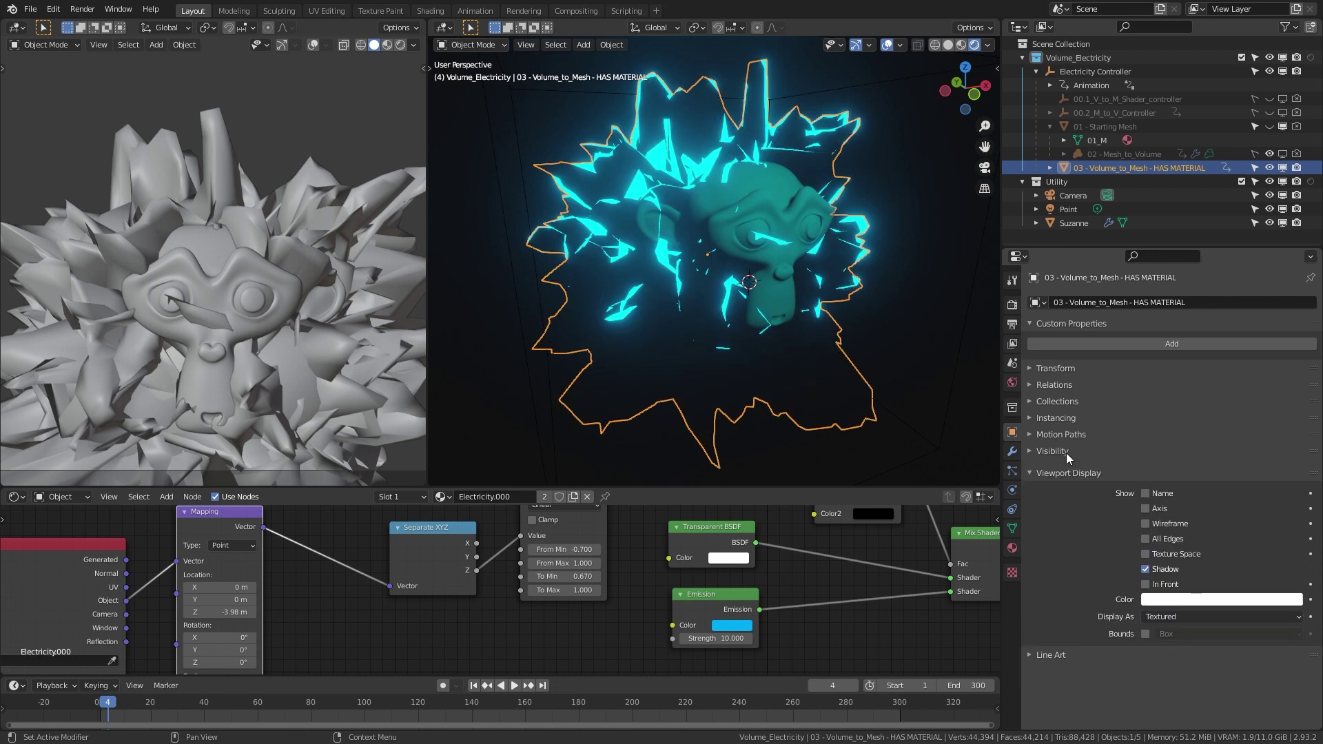
Step: Duplicate Volume_Electricity into Volume_Electricity.001, collapse the original, and expand Electricity Controller.001
{"action": "left_click", "coordinate": [1082, 57]}
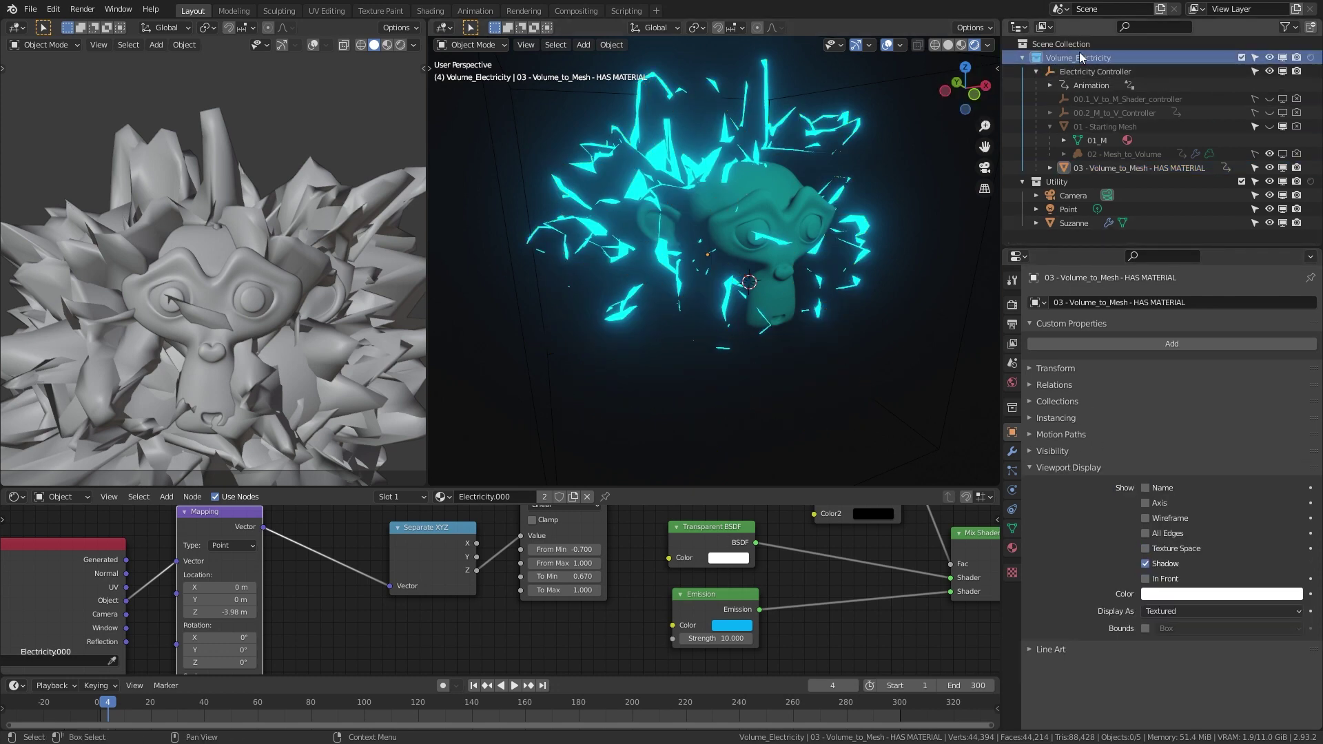
{"action": "key", "text": "KP_Decimal"}
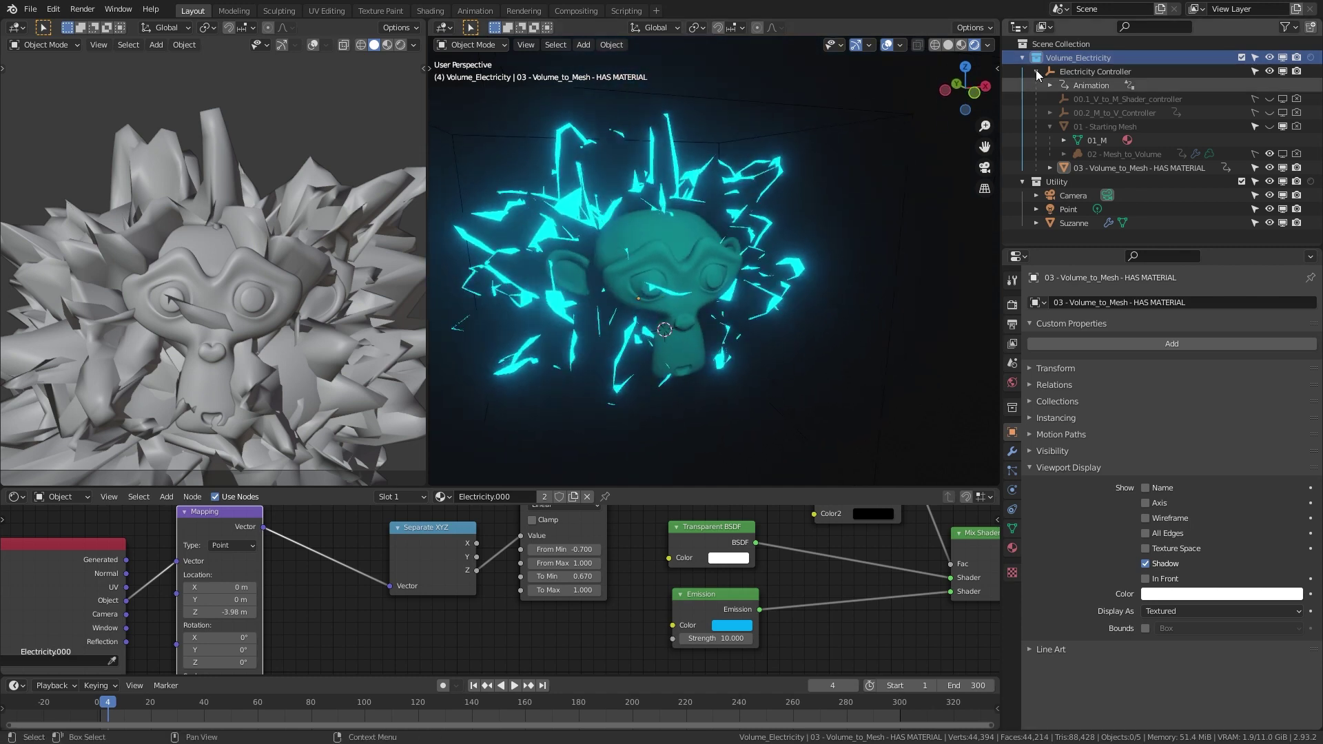
{"action": "right_click", "coordinate": [1082, 59]}
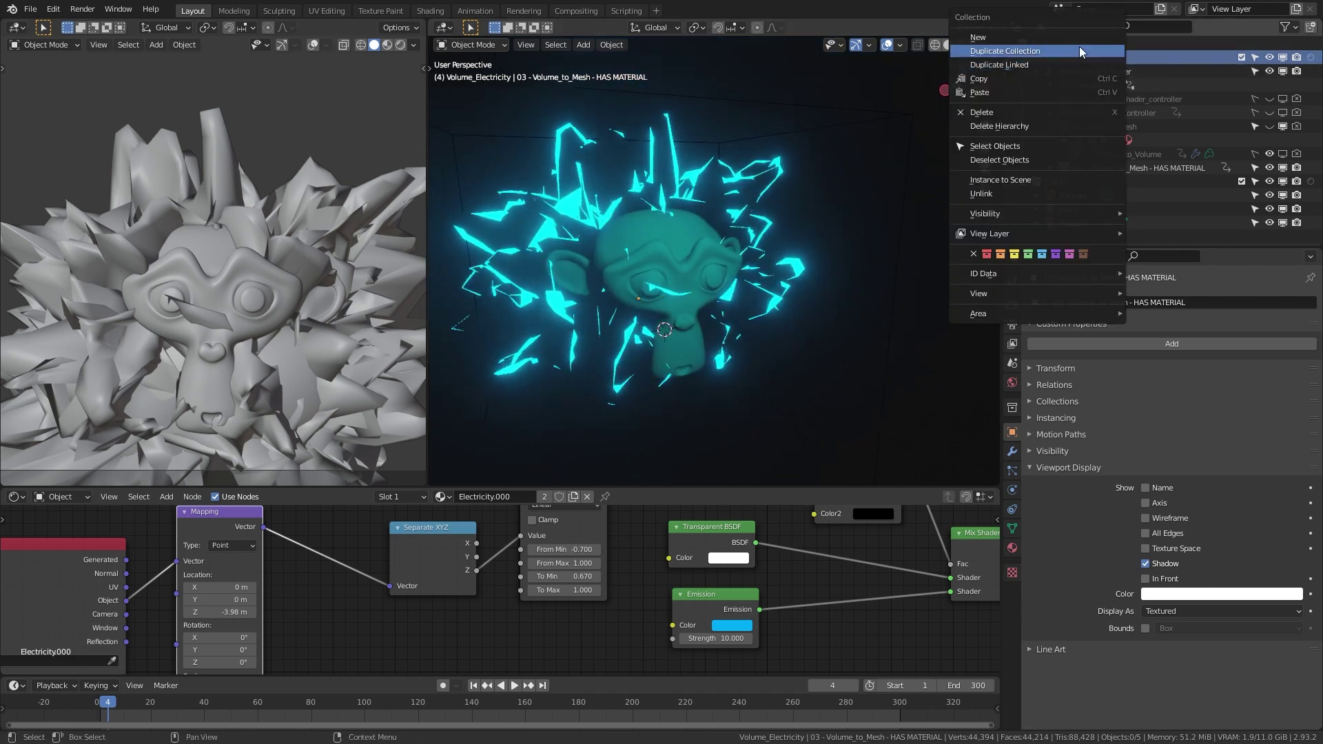
{"action": "left_click", "coordinate": [1078, 50]}
{"action": "left_click", "coordinate": [1024, 59]}
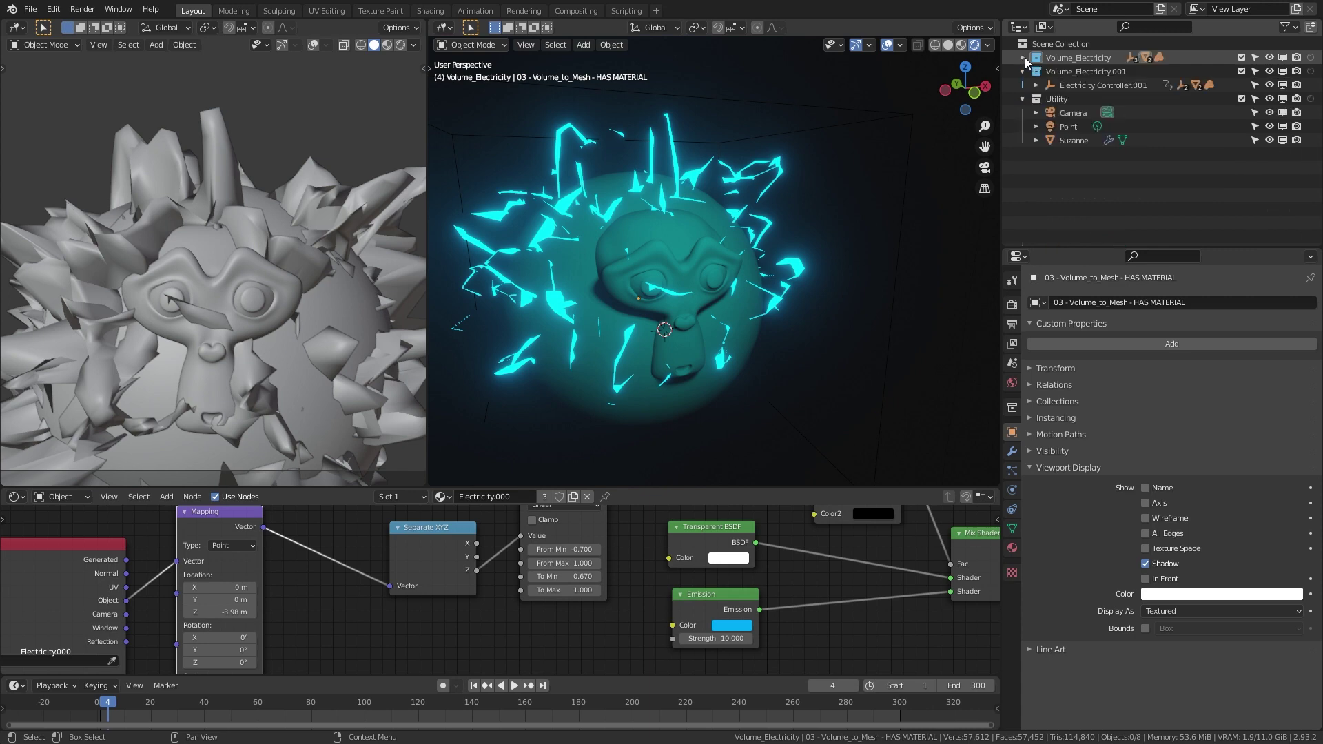
{"action": "left_click", "coordinate": [1035, 85]}
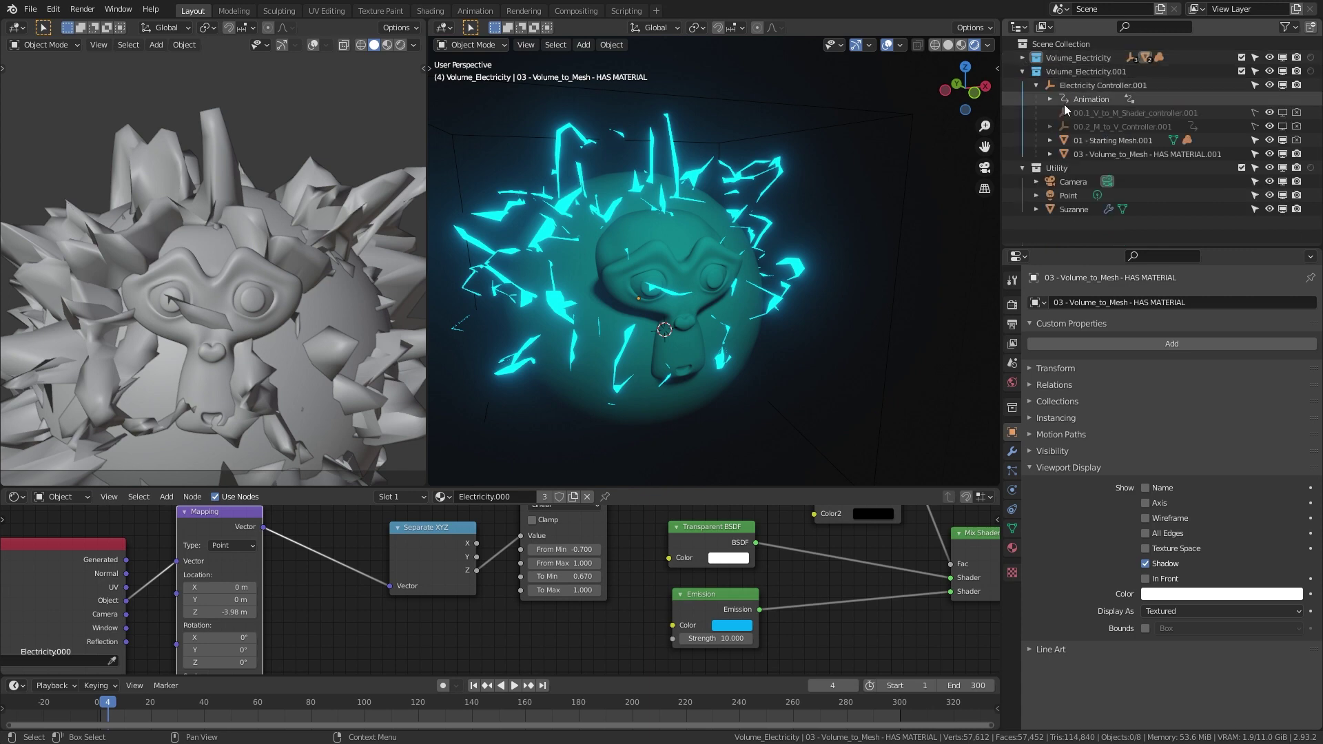
Step: Hide 01 - Starting Mesh.001 and move Electricity Controller.001 to the right
{"action": "left_click", "coordinate": [1268, 141]}
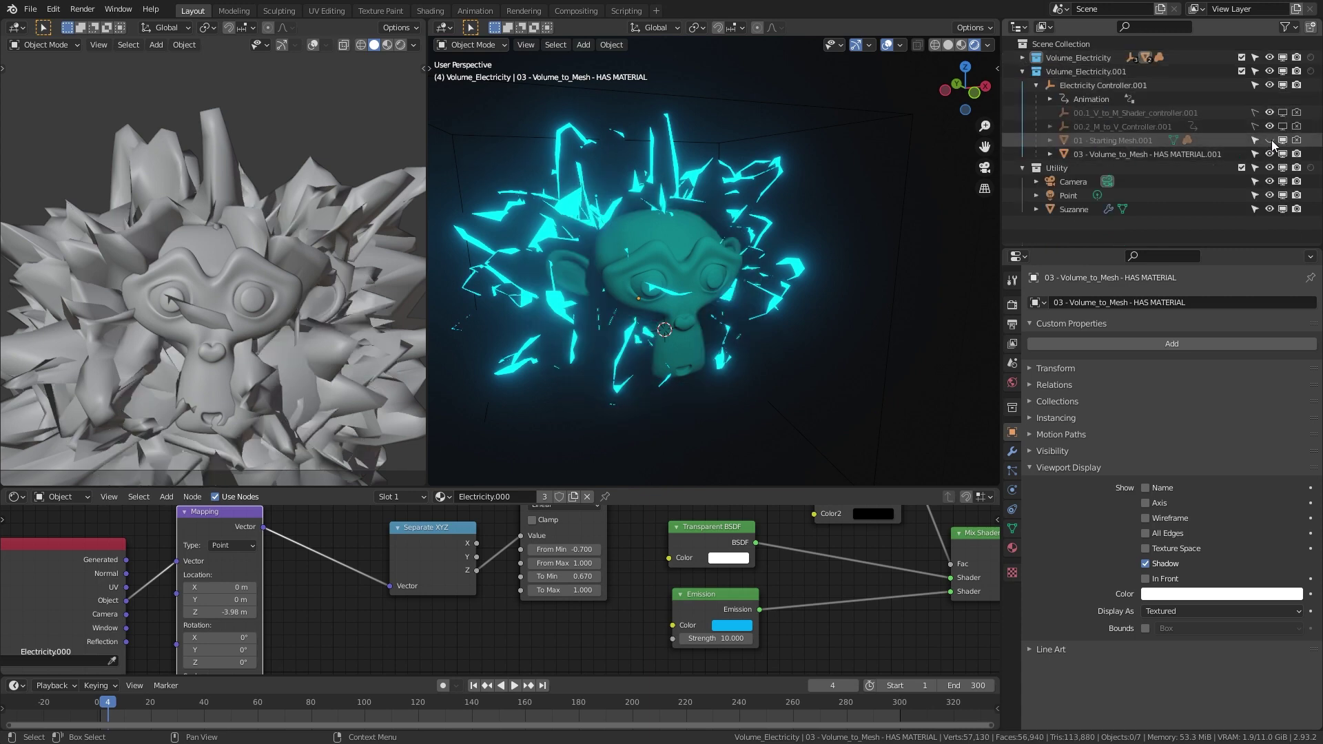
{"action": "left_click", "coordinate": [1090, 86]}
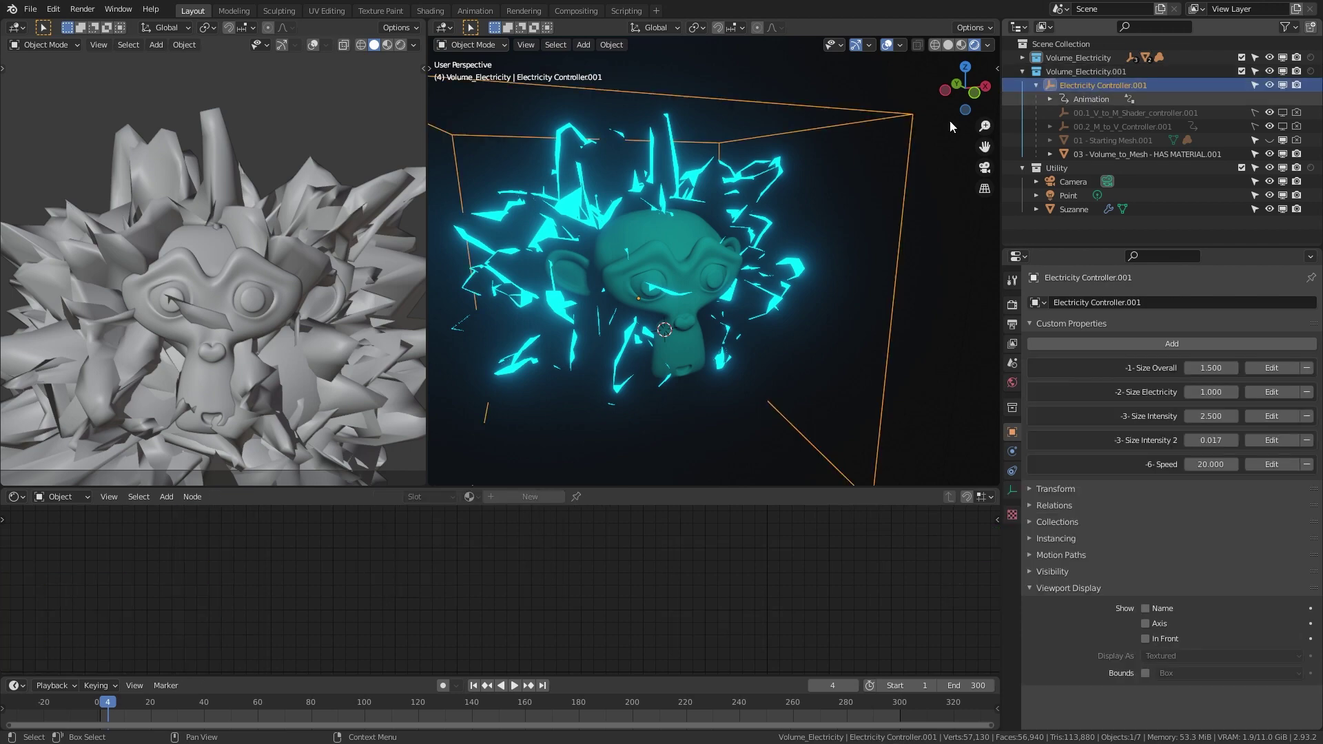
{"action": "scroll", "coordinate": [739, 215], "scroll_direction": "down", "scroll_amount": 3}
{"action": "key", "text": "shift+d"}
{"action": "left_click", "coordinate": [961, 193]}
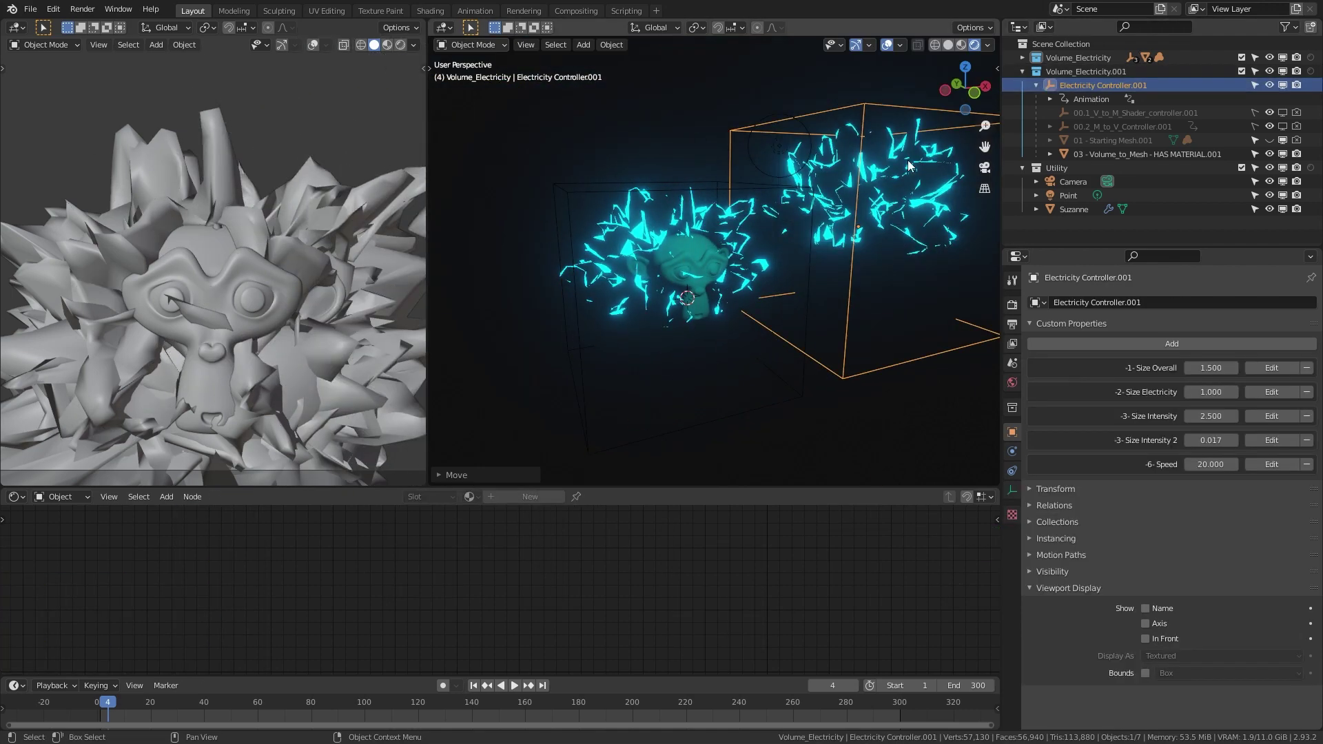
Step: Freely rotate the duplicate controller and play the animation to preview both electricity effects
{"action": "key", "text": "r"}
{"action": "key", "text": "r"}
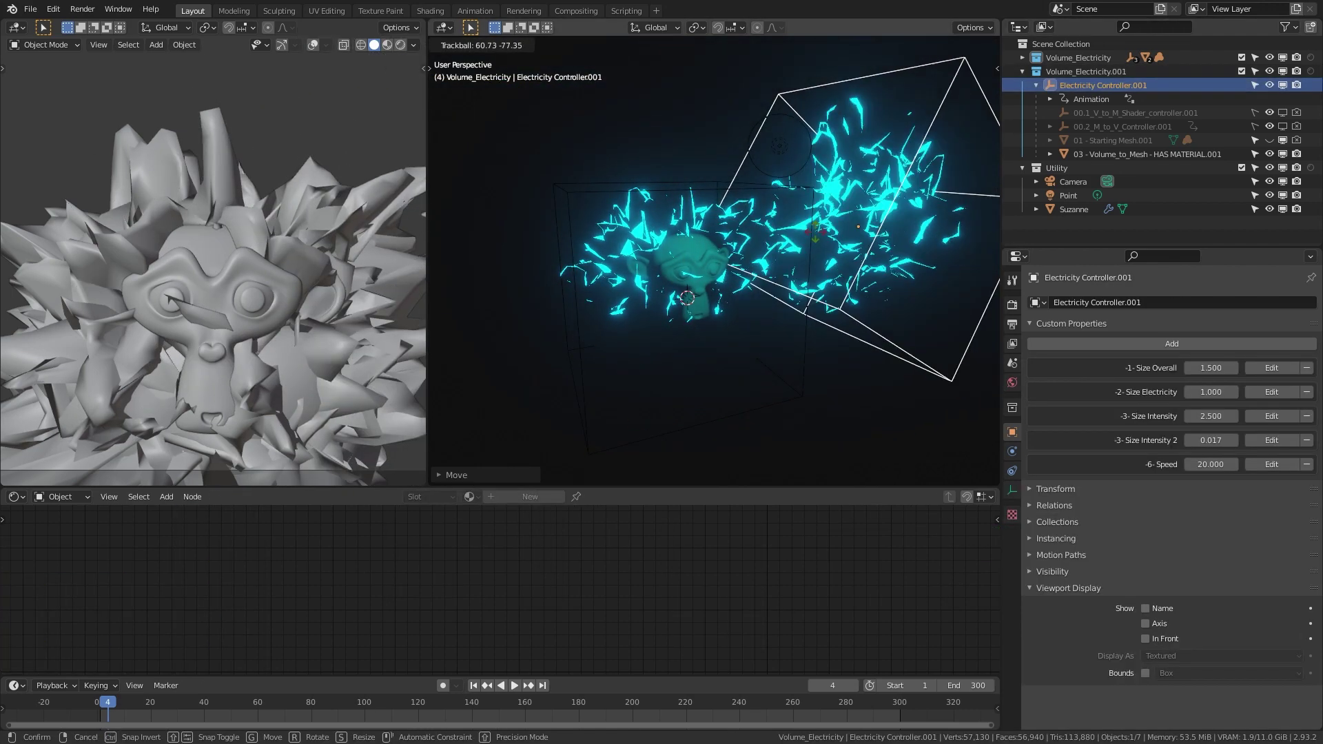
{"action": "middle_click_drag", "start_coordinate": [875, 208], "coordinate": [741, 229], "text": "shift"}
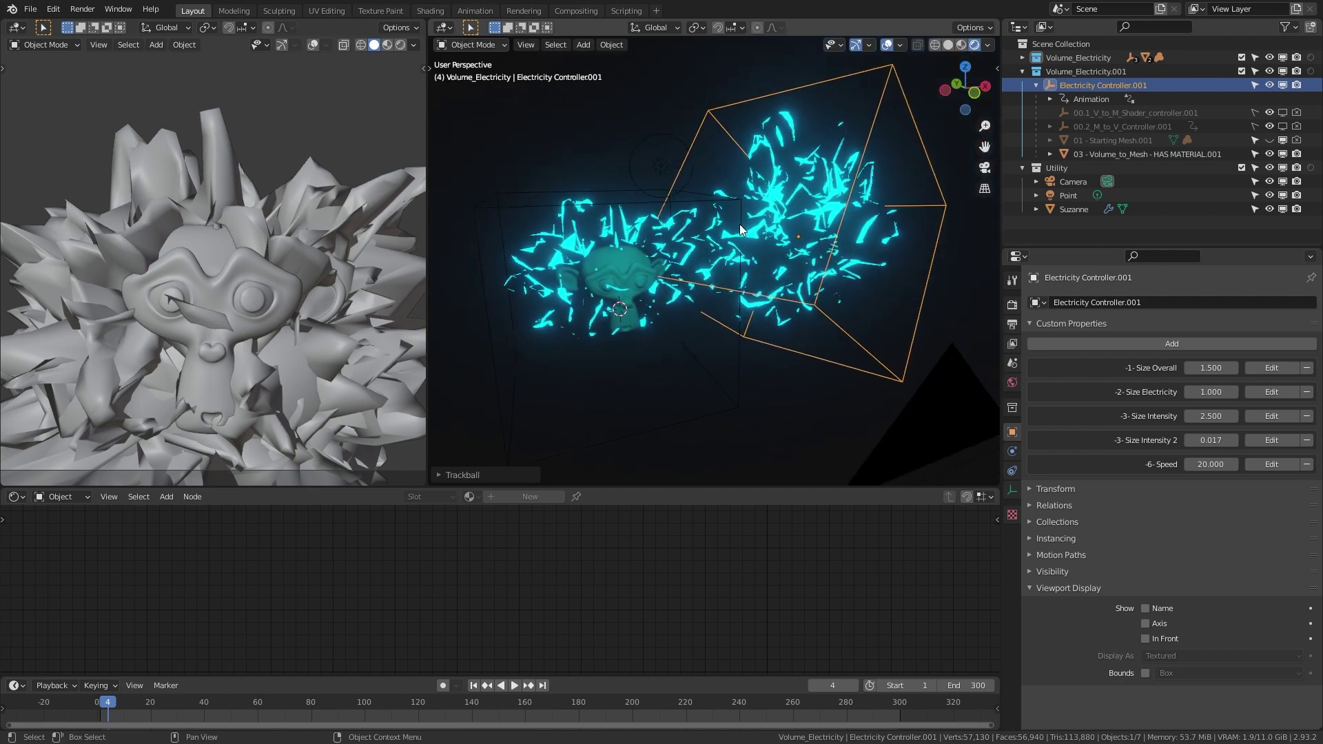
{"action": "scroll", "coordinate": [741, 209], "scroll_direction": "up", "scroll_amount": 1}
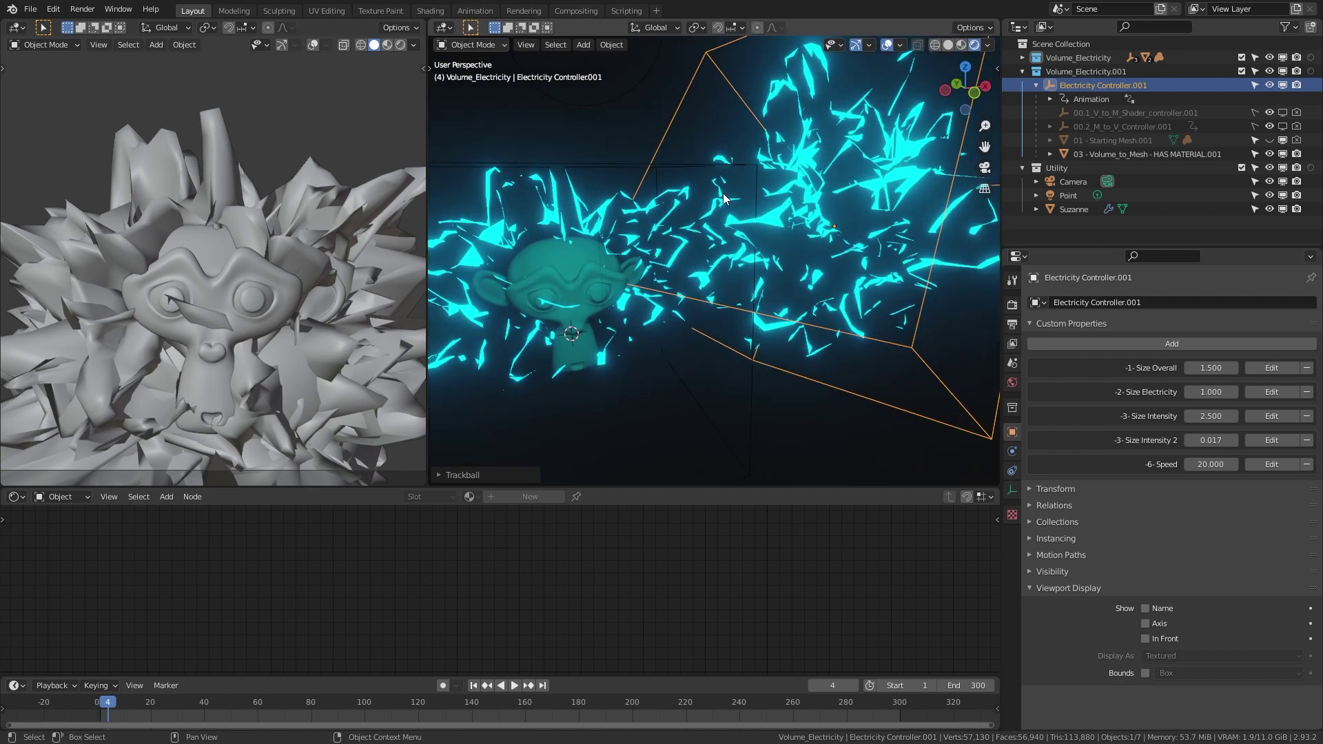
{"action": "key", "text": "space"}
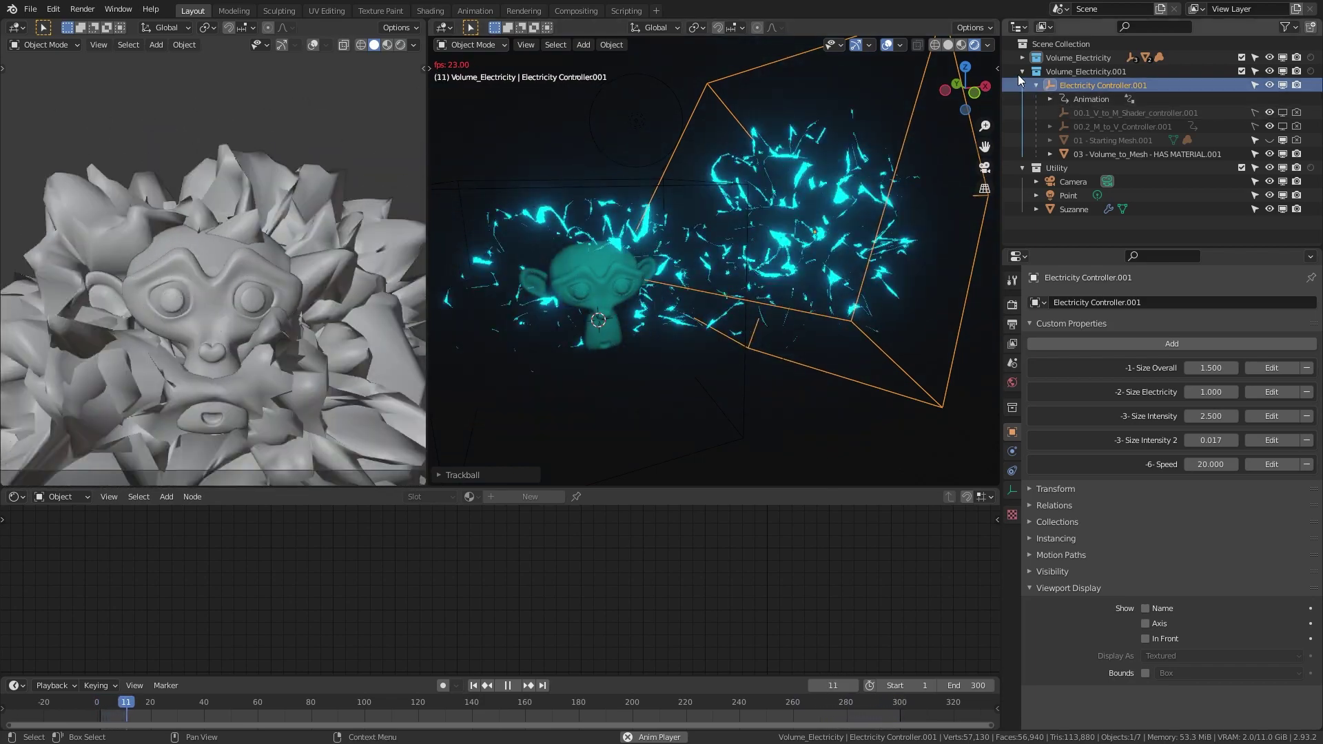
Step: Stop playback and delete Volume_Electricity.001 together with its whole hierarchy
{"action": "left_click", "coordinate": [1022, 72]}
{"action": "left_click", "coordinate": [820, 148]}
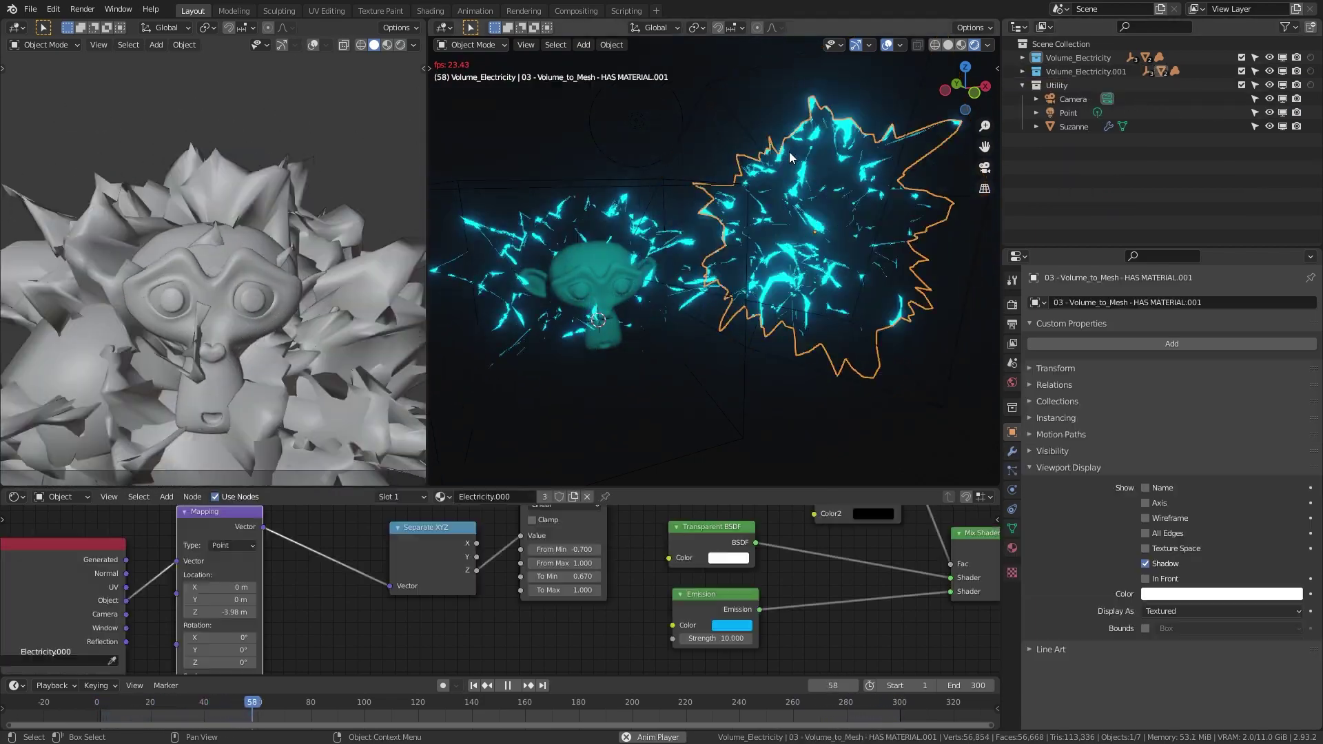
{"action": "key", "text": "space"}
{"action": "right_click", "coordinate": [1050, 74]}
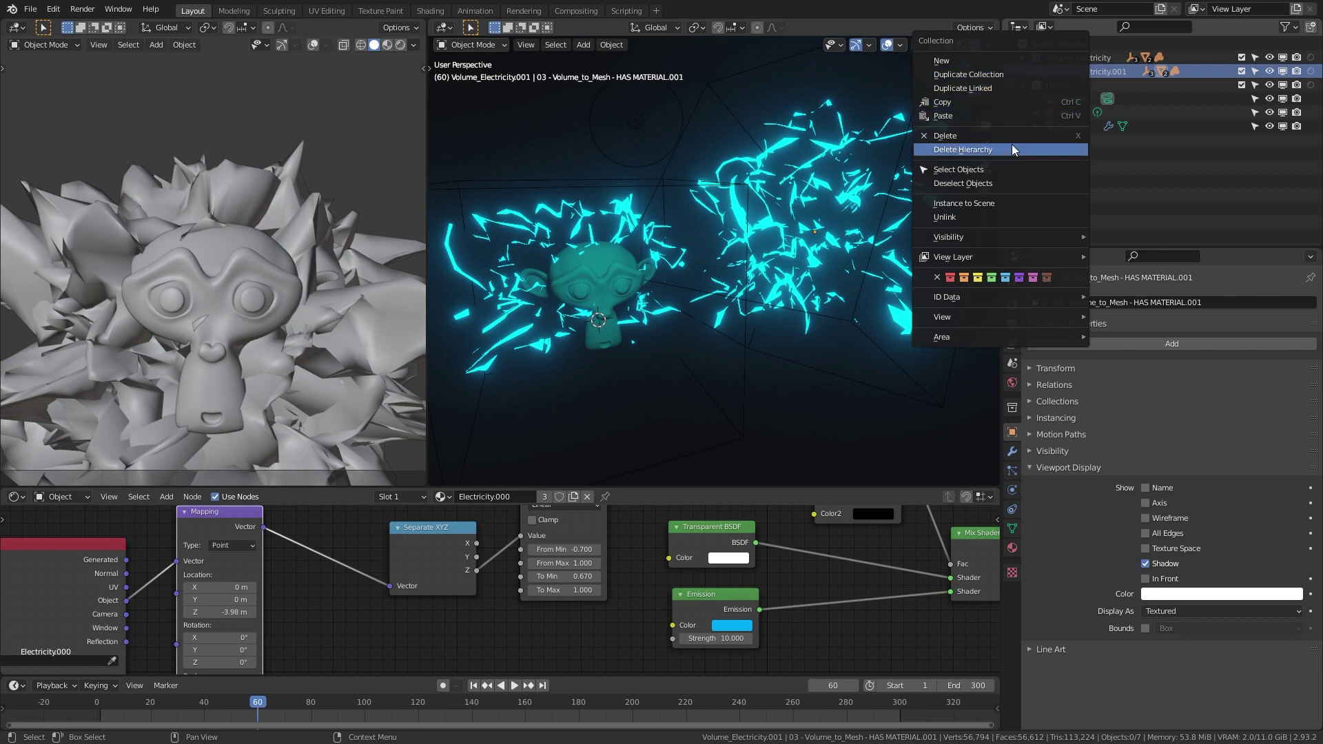
{"action": "left_click", "coordinate": [1012, 149]}
{"action": "left_click", "coordinate": [1081, 59]}
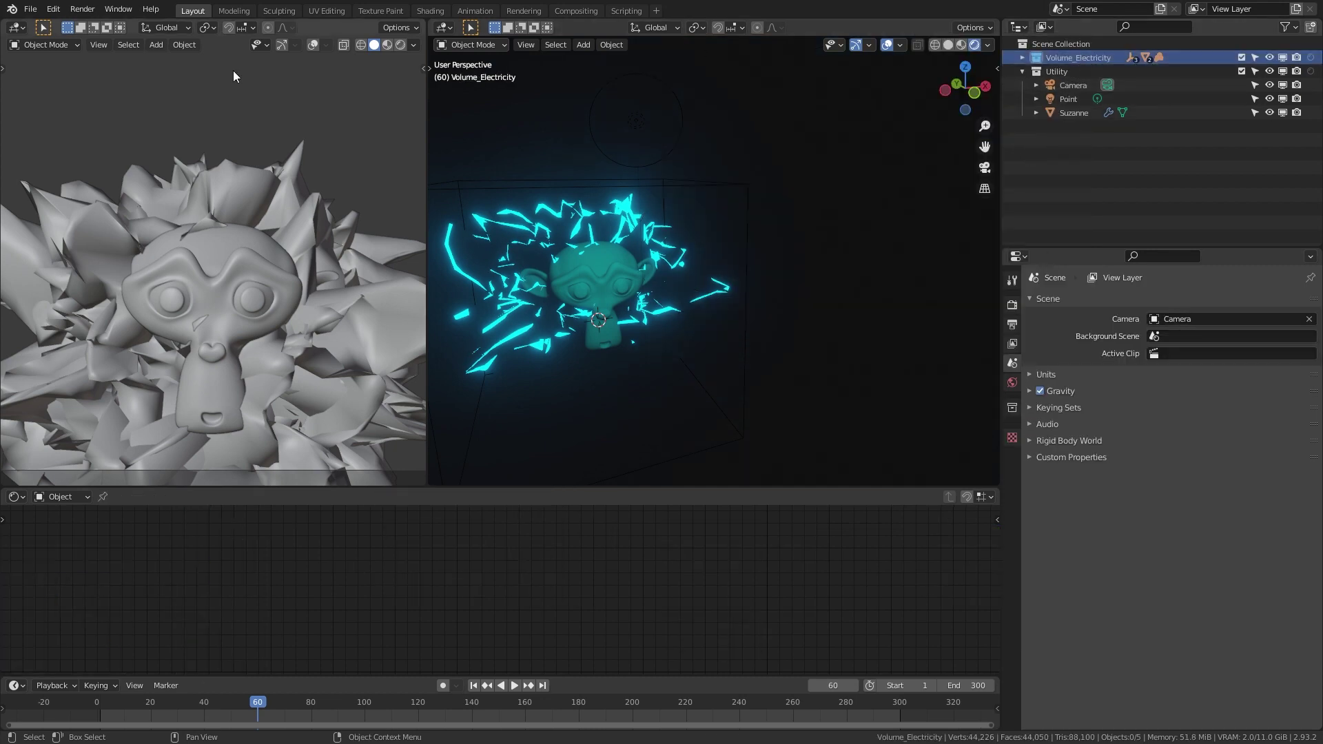
{"action": "left_click", "coordinate": [30, 10]}
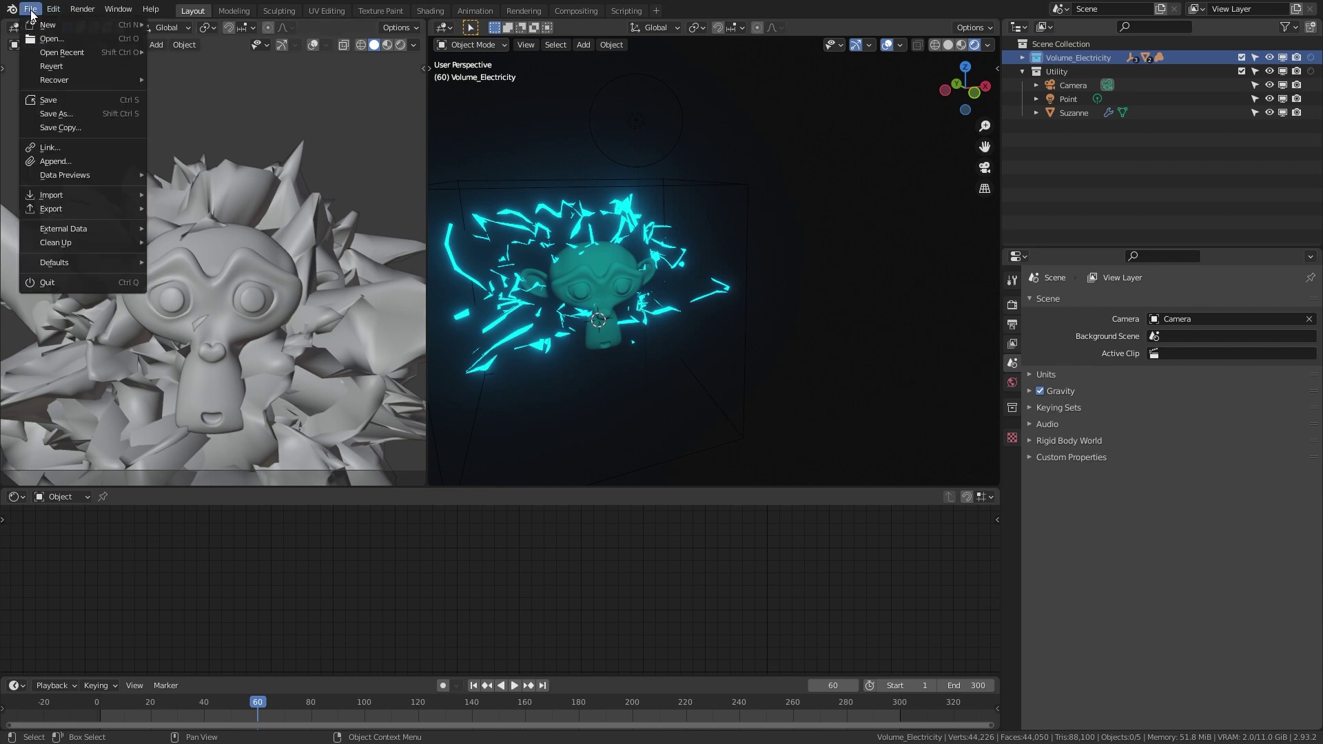
{"action": "left_click", "coordinate": [47, 160]}
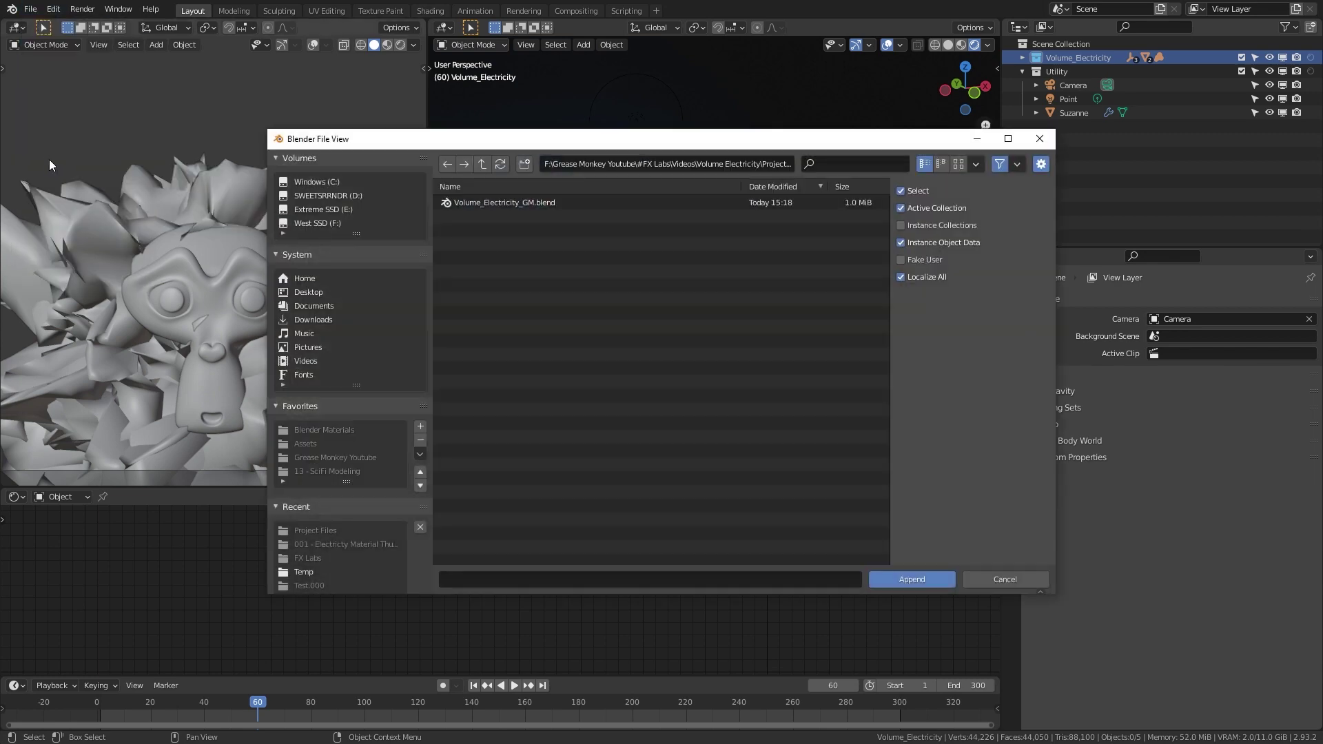
{"action": "double_click", "coordinate": [518, 206]}
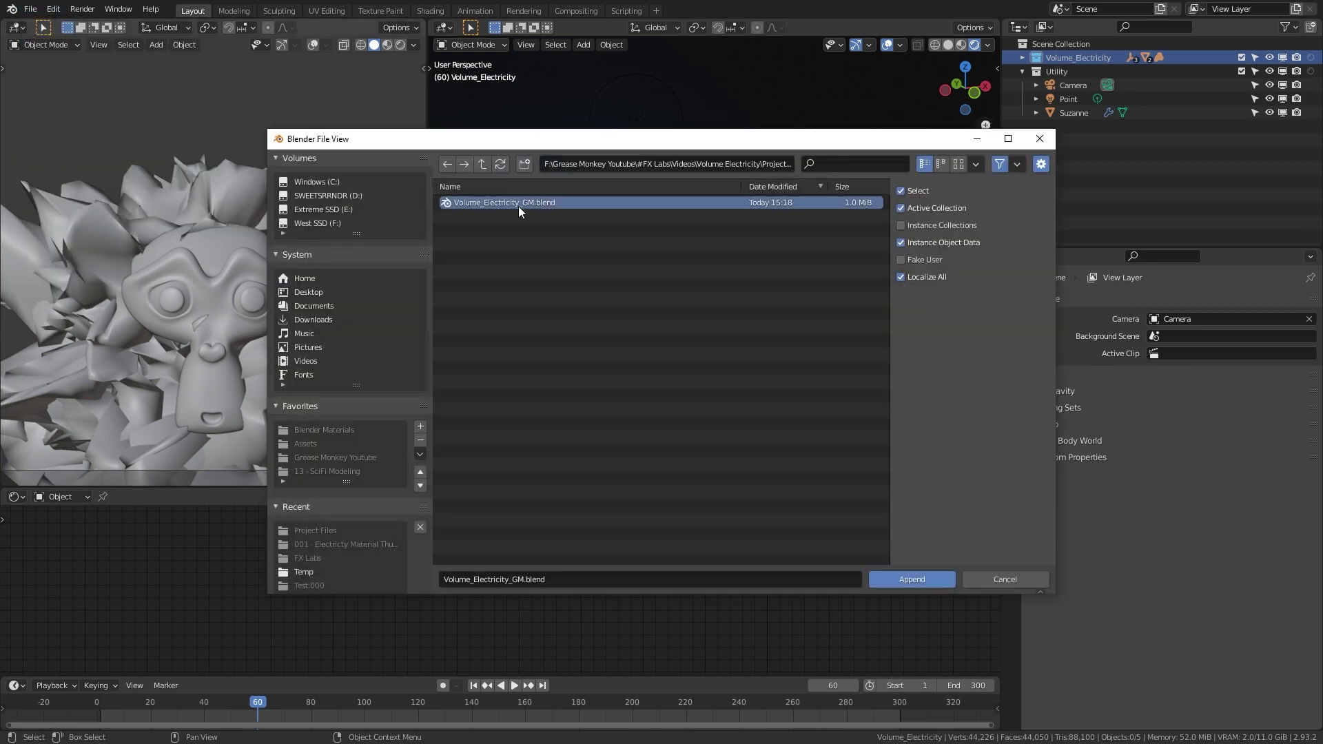
{"action": "left_click", "coordinate": [31, 10]}
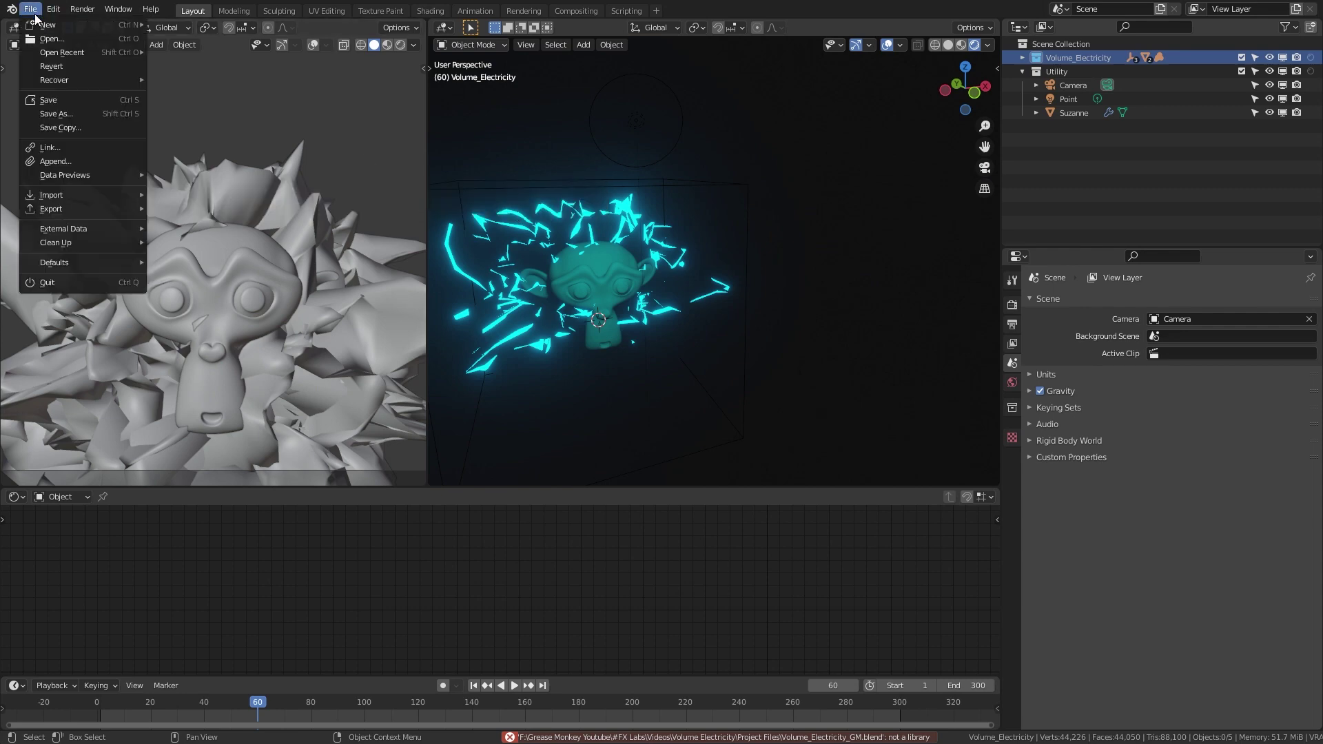
{"action": "left_click", "coordinate": [80, 162]}
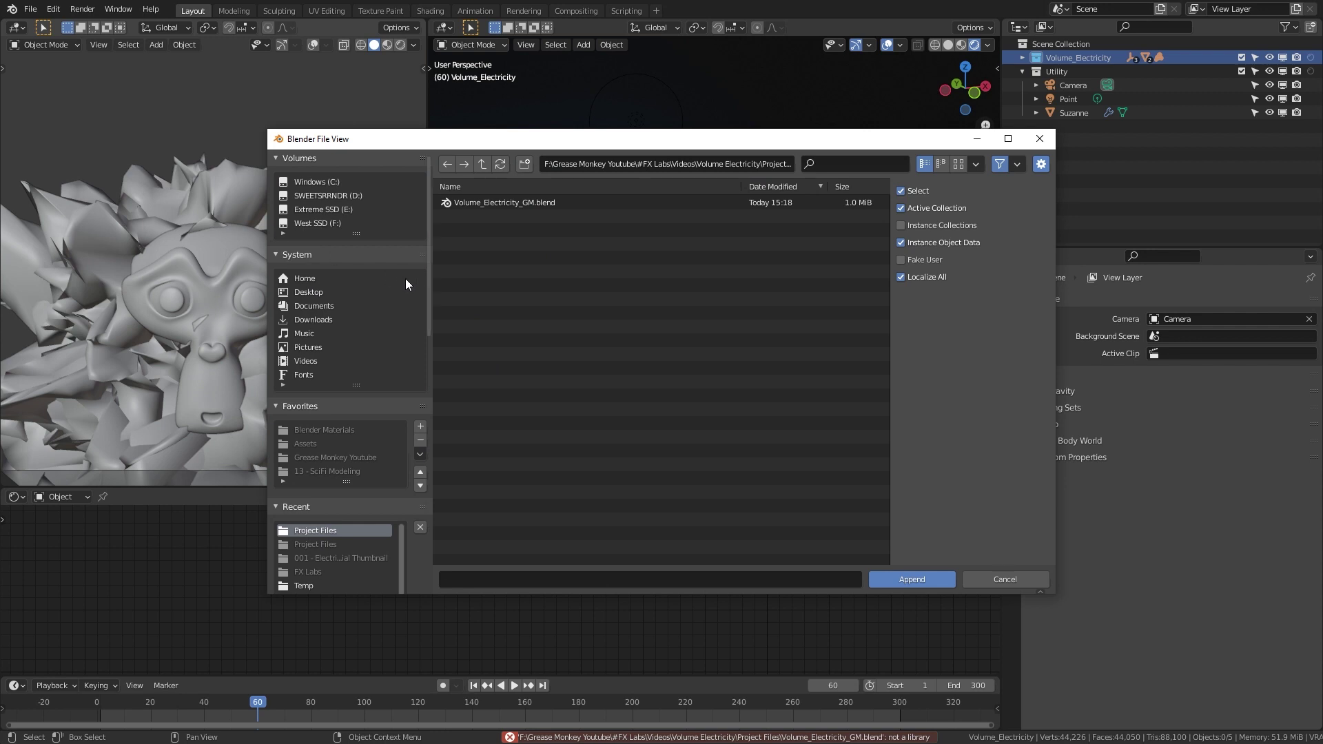
{"action": "left_click", "coordinate": [523, 204]}
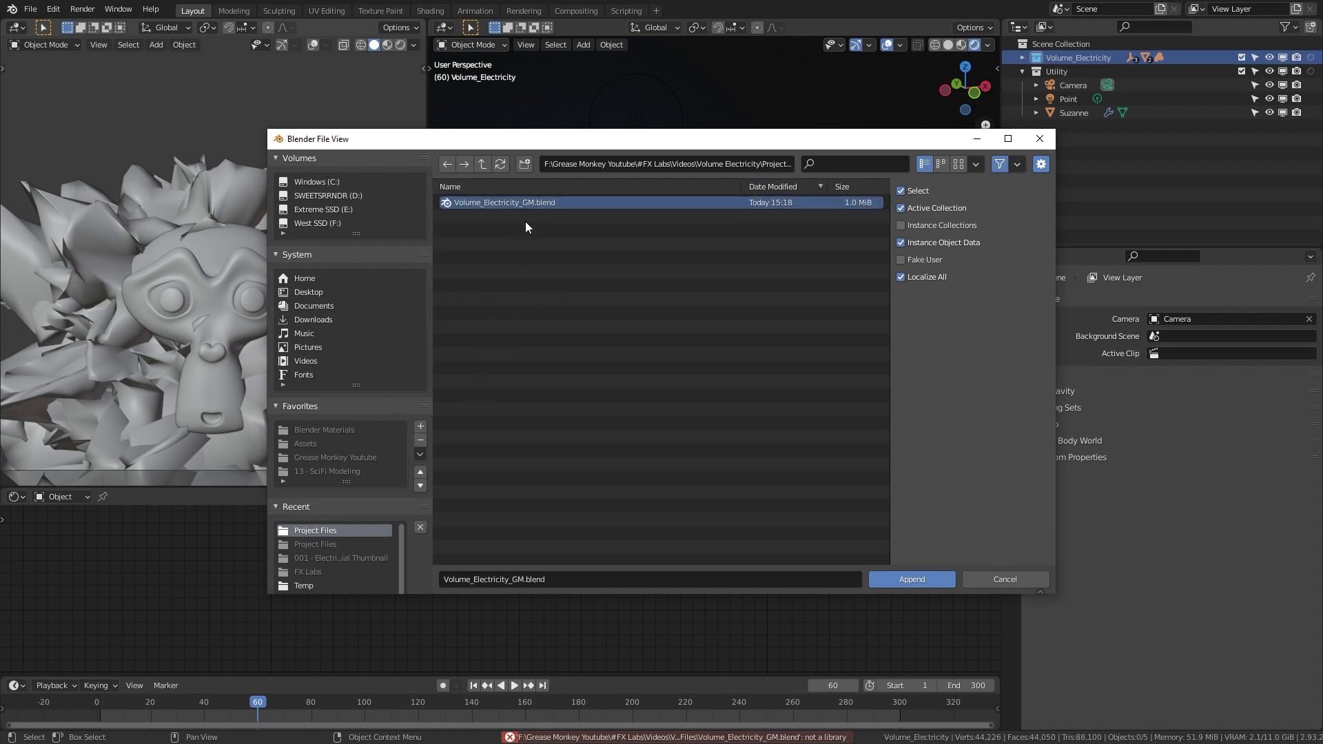
{"action": "left_click", "coordinate": [1018, 580]}
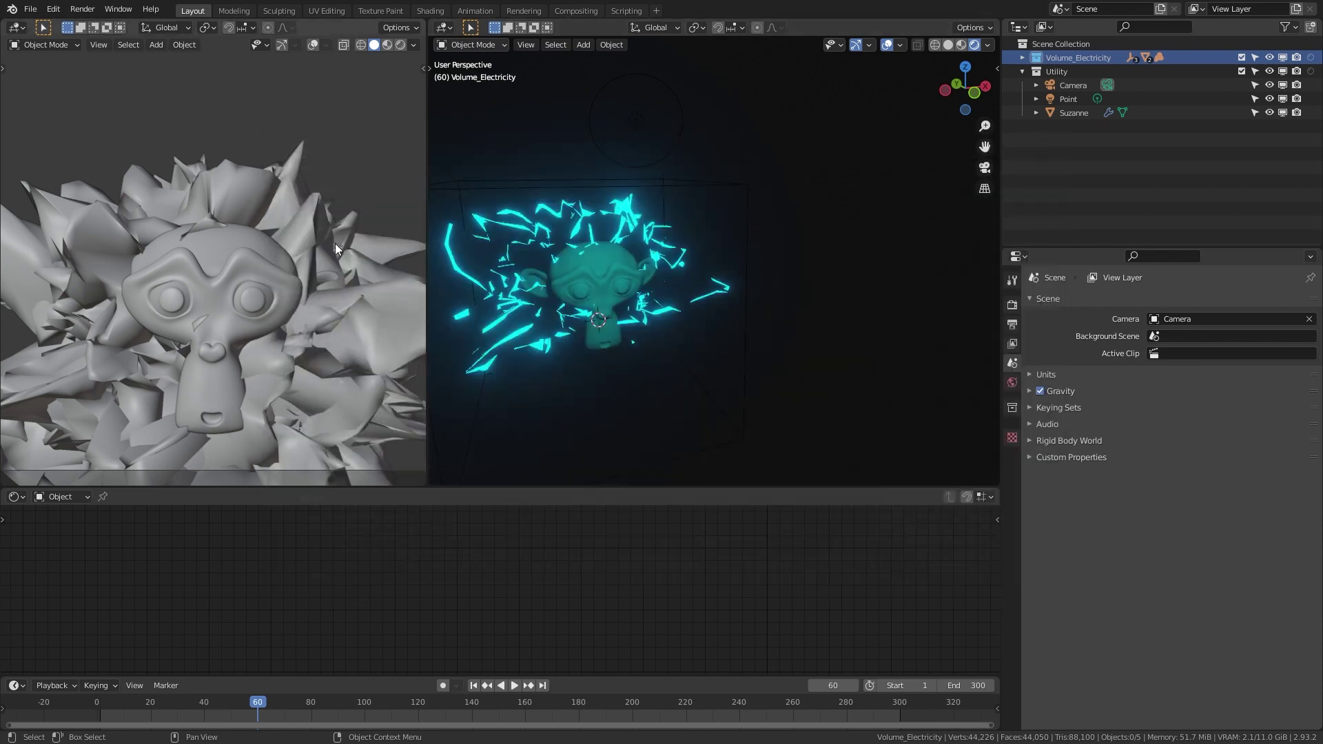
Step: Start a new General file, discarding unsaved changes to the current one
{"action": "left_click", "coordinate": [31, 10]}
{"action": "left_click", "coordinate": [188, 25]}
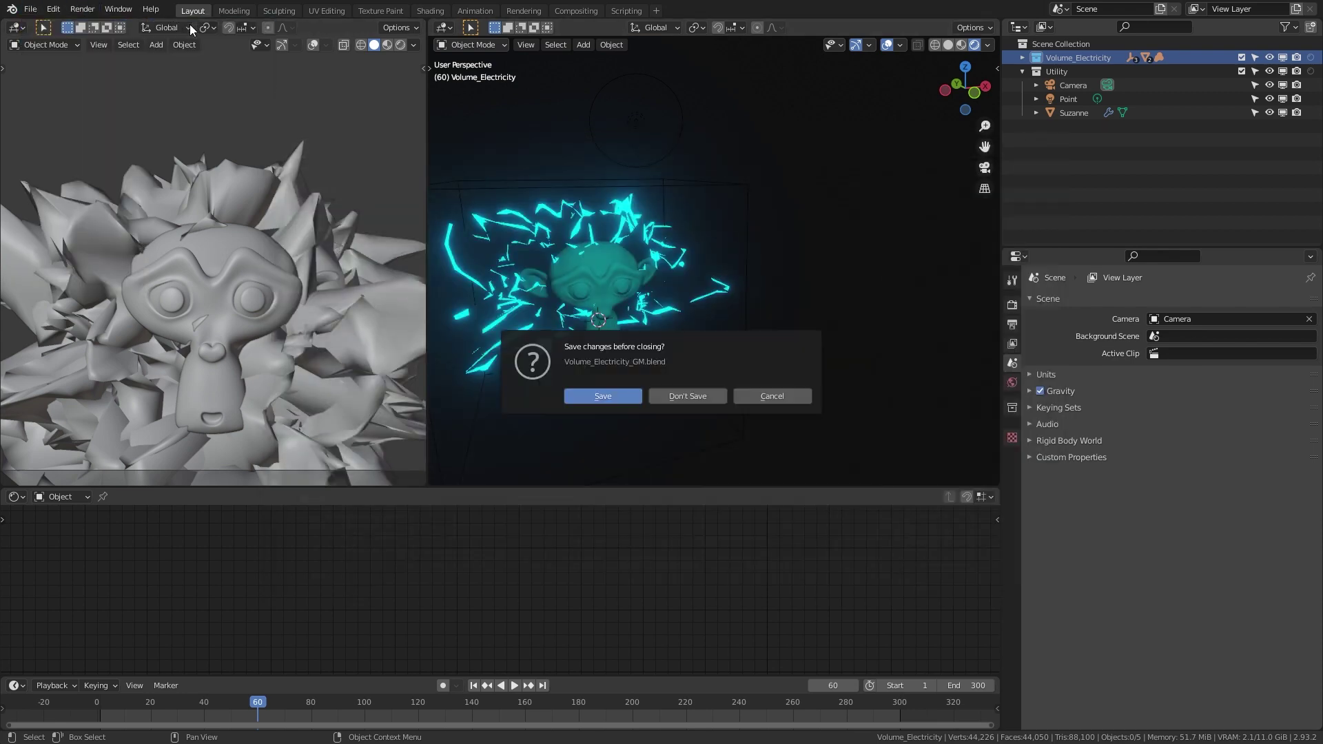
{"action": "left_click", "coordinate": [674, 397]}
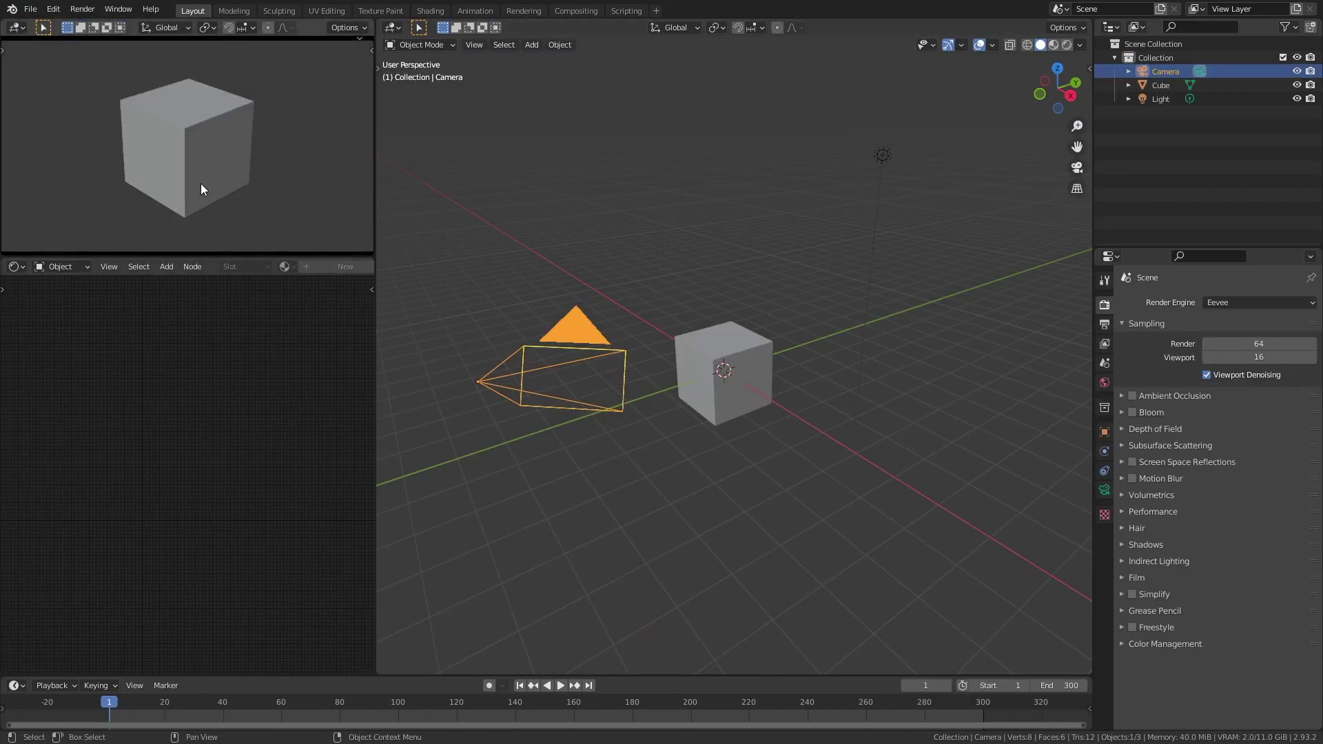
{"action": "left_click", "coordinate": [31, 10]}
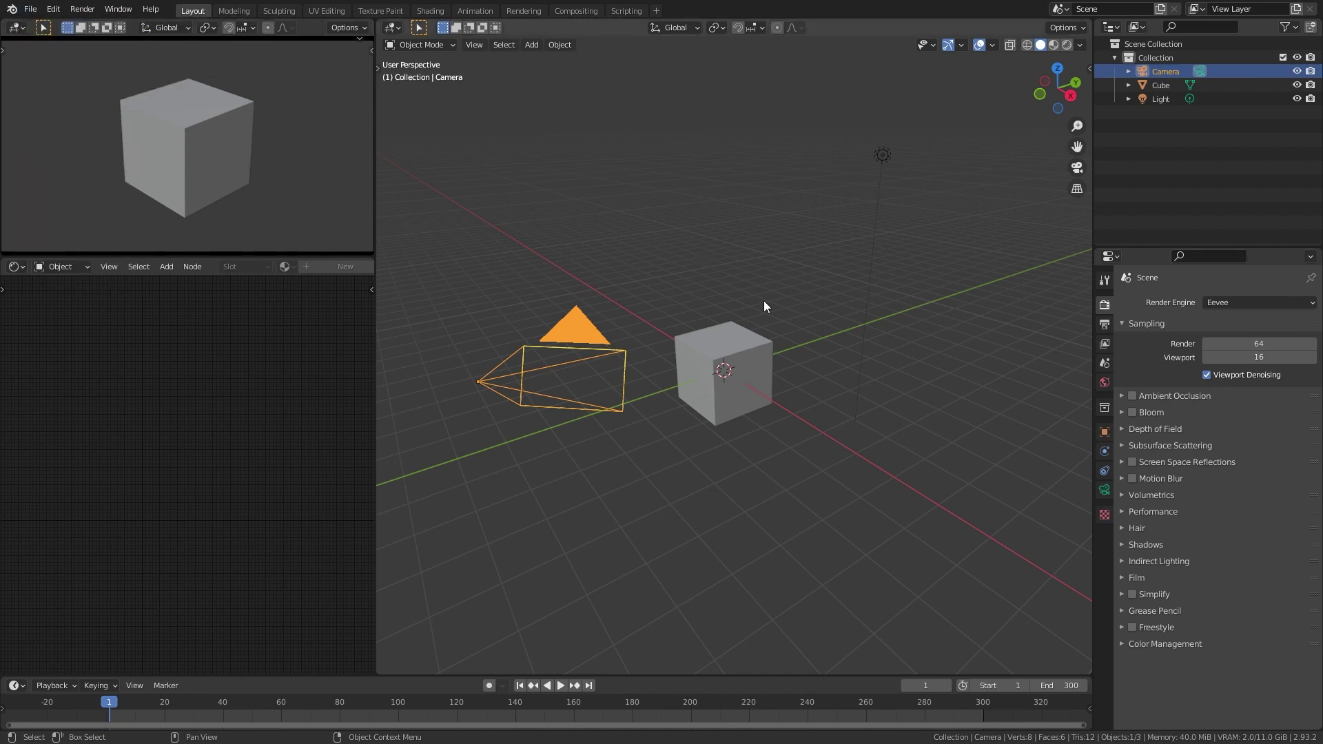
Step: Select and delete the default camera, cube and light
{"action": "key", "text": "a"}
{"action": "key", "text": "x"}
{"action": "left_click", "coordinate": [762, 303]}
Step: Append the Volume_Electricity collection from Volume_Electricity_GM.blend in the Project Files folder
{"action": "left_click", "coordinate": [31, 9]}
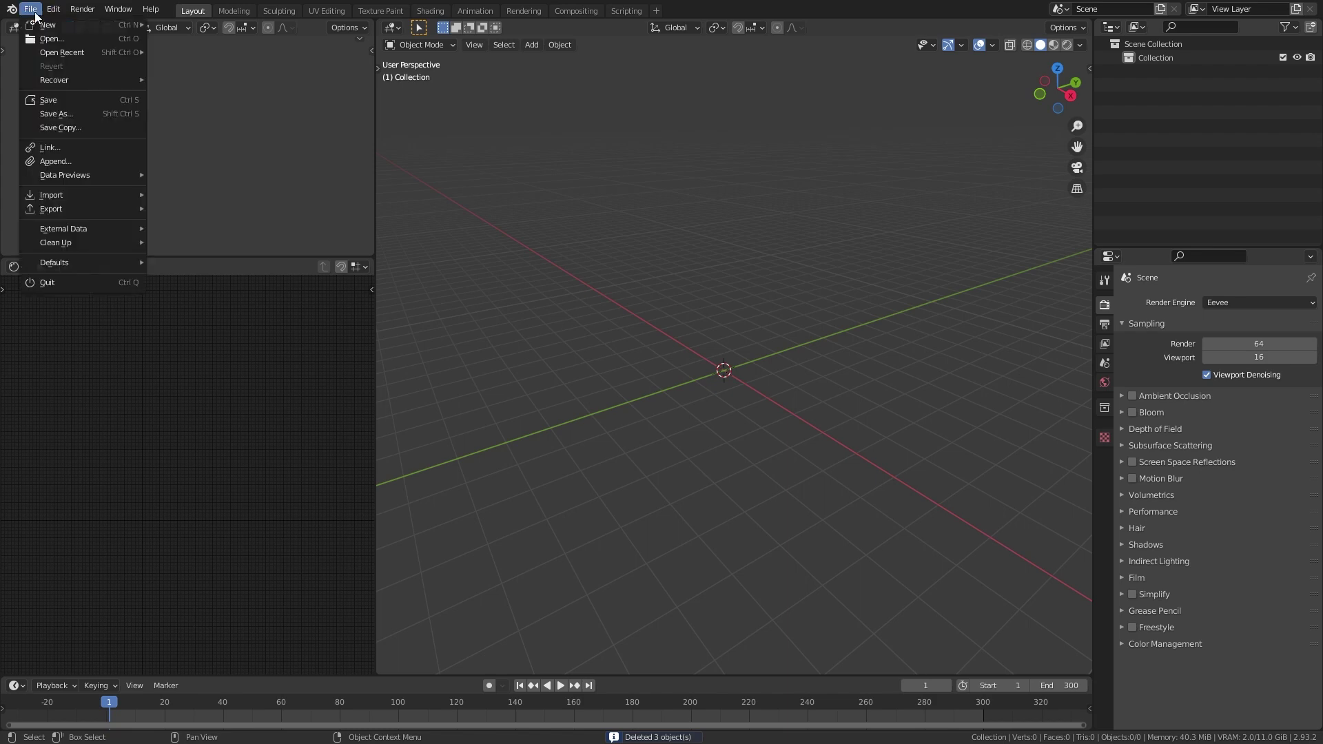
{"action": "left_click", "coordinate": [68, 160]}
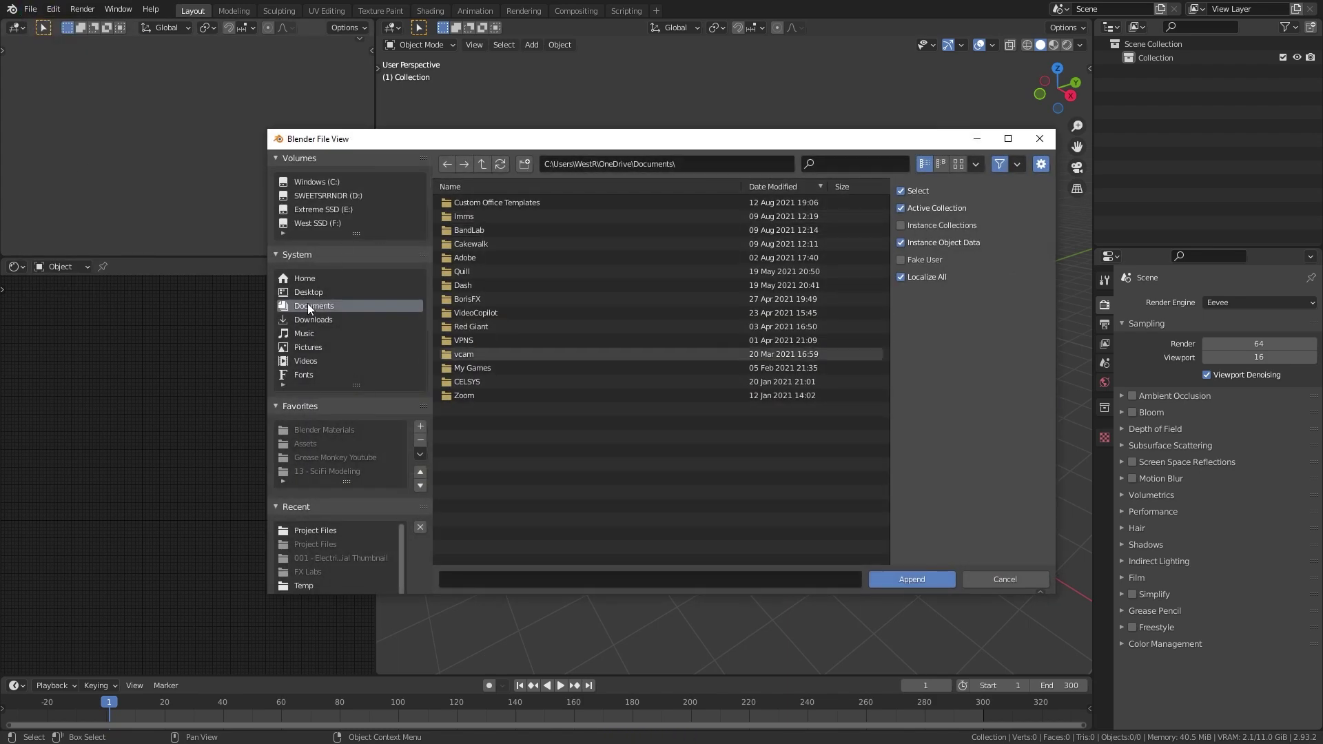
{"action": "left_click", "coordinate": [328, 525]}
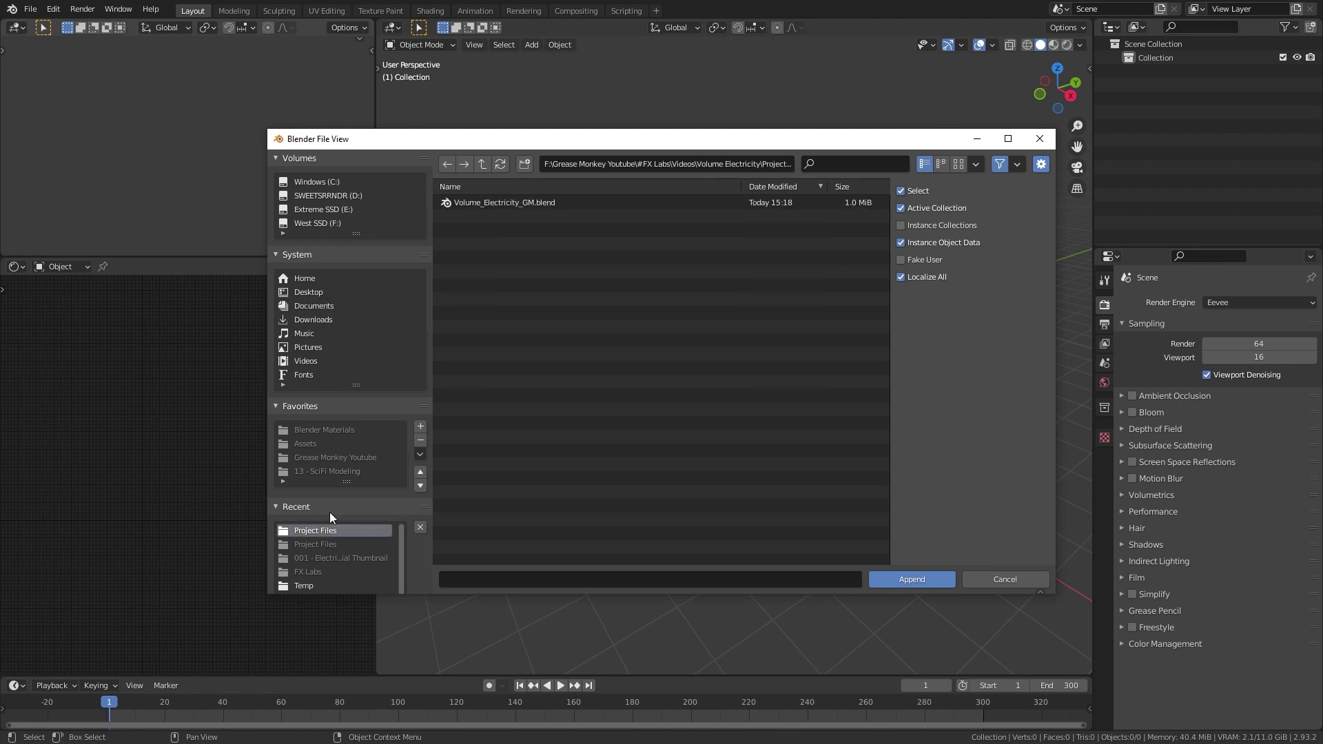
{"action": "double_click", "coordinate": [535, 204]}
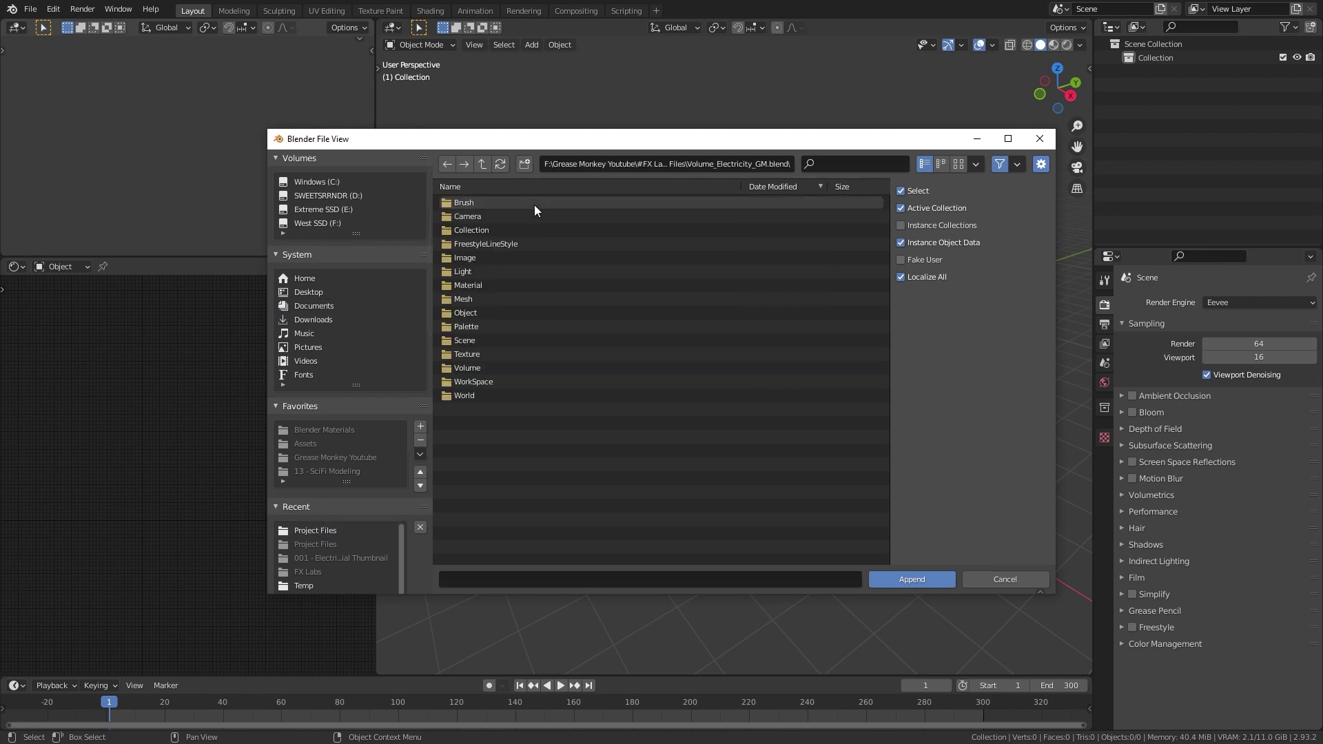
{"action": "left_click", "coordinate": [482, 164]}
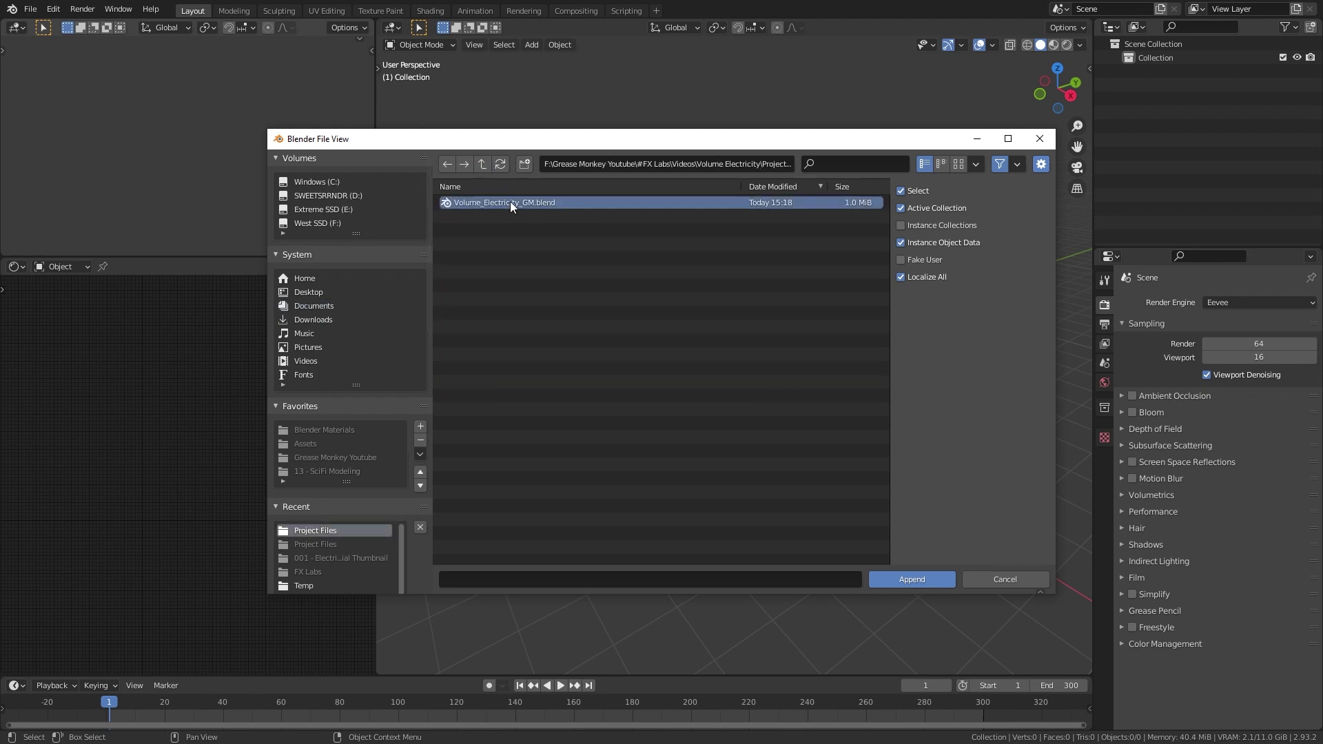
{"action": "double_click", "coordinate": [510, 201]}
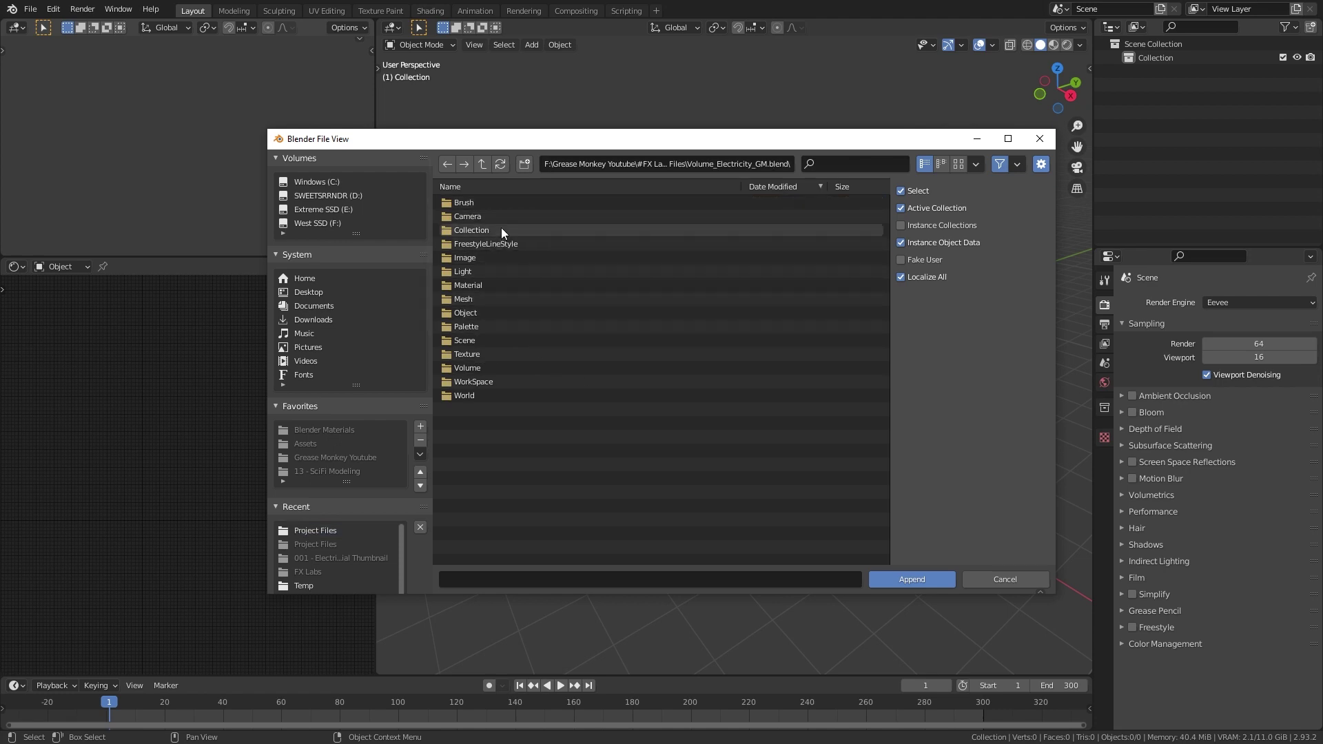
{"action": "double_click", "coordinate": [502, 230]}
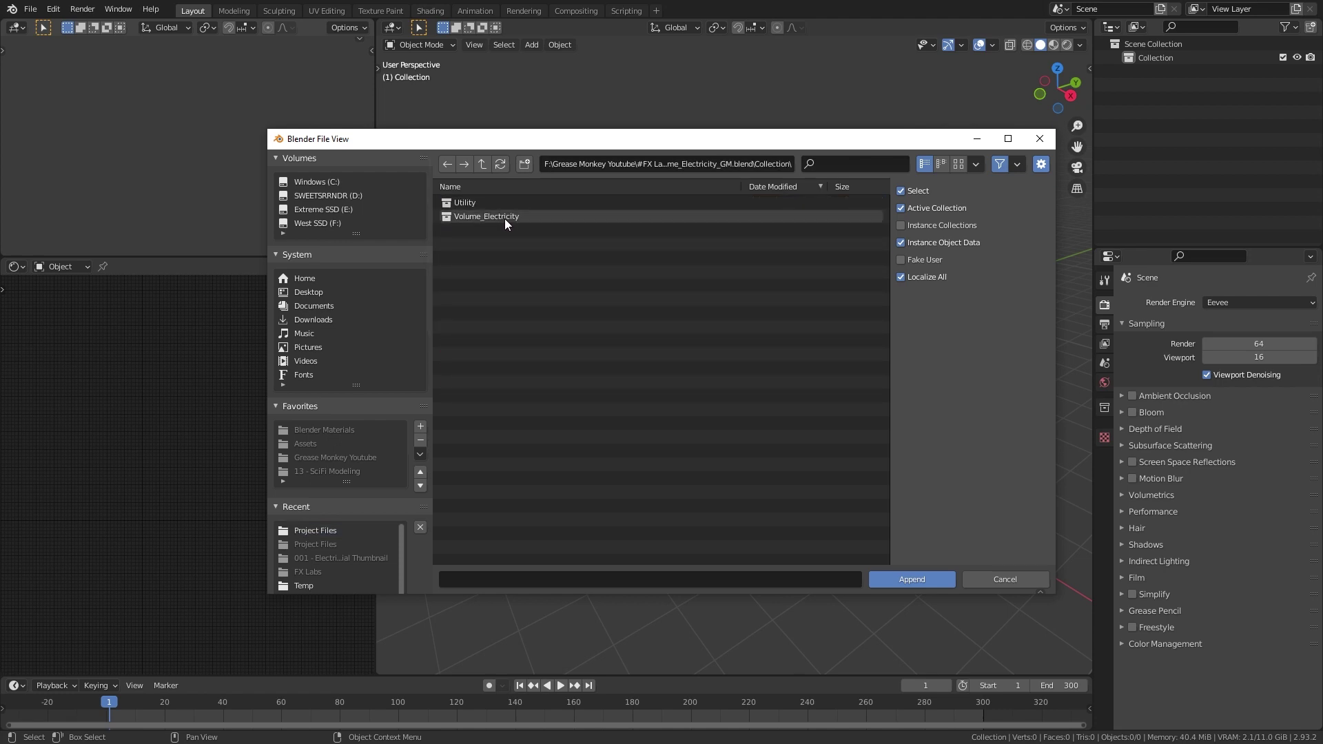
{"action": "left_click", "coordinate": [504, 218]}
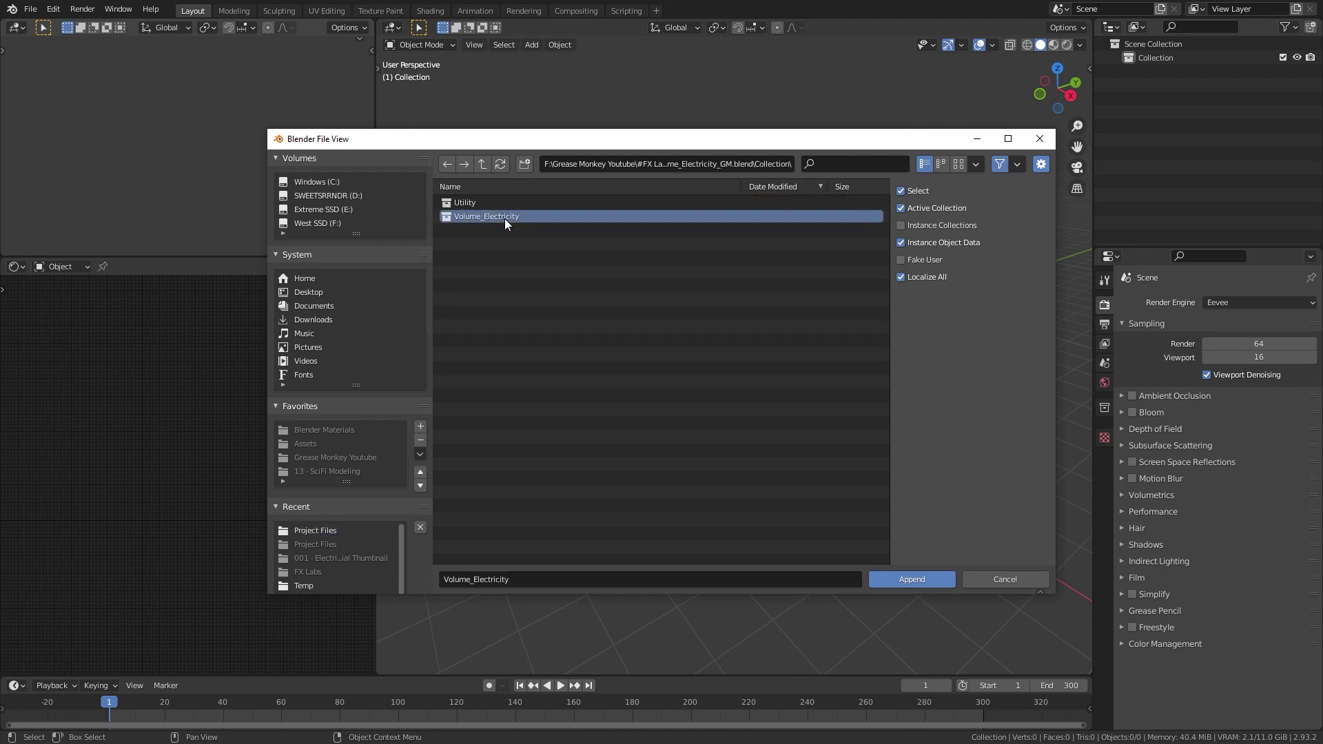
{"action": "left_click", "coordinate": [941, 579]}
Step: Switch the viewport to Rendered shading and orbit around the electricity mesh
{"action": "scroll", "coordinate": [785, 303], "scroll_direction": "up", "scroll_amount": 10}
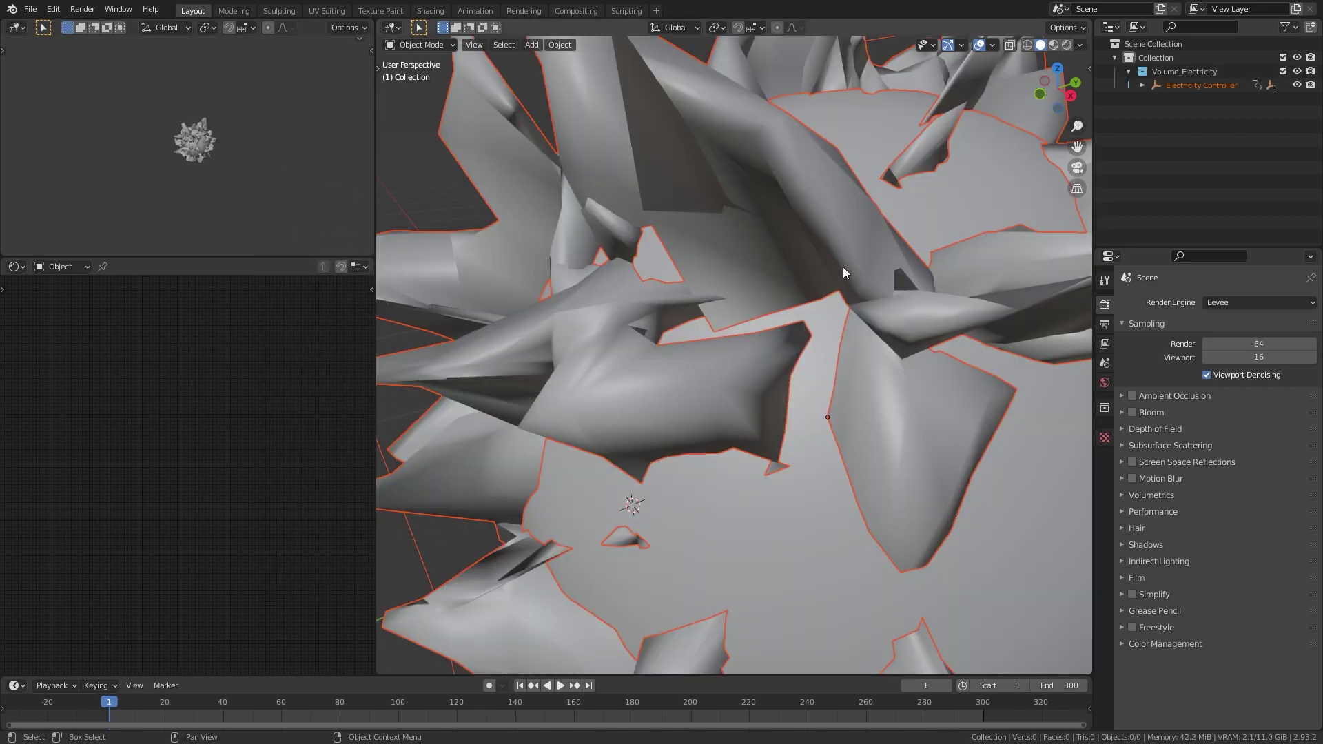
{"action": "scroll", "coordinate": [843, 272], "scroll_direction": "down", "scroll_amount": 8}
{"action": "left_click", "coordinate": [1067, 44]}
{"action": "mouse_move", "coordinate": [1039, 93]}
{"action": "left_mouse_down"}
{"action": "mouse_move", "coordinate": [965, 207]}
{"action": "mouse_move", "coordinate": [878, 250]}
{"action": "mouse_move", "coordinate": [866, 318]}
{"action": "left_mouse_up"}
{"action": "scroll", "coordinate": [866, 319], "scroll_direction": "up", "scroll_amount": 5}
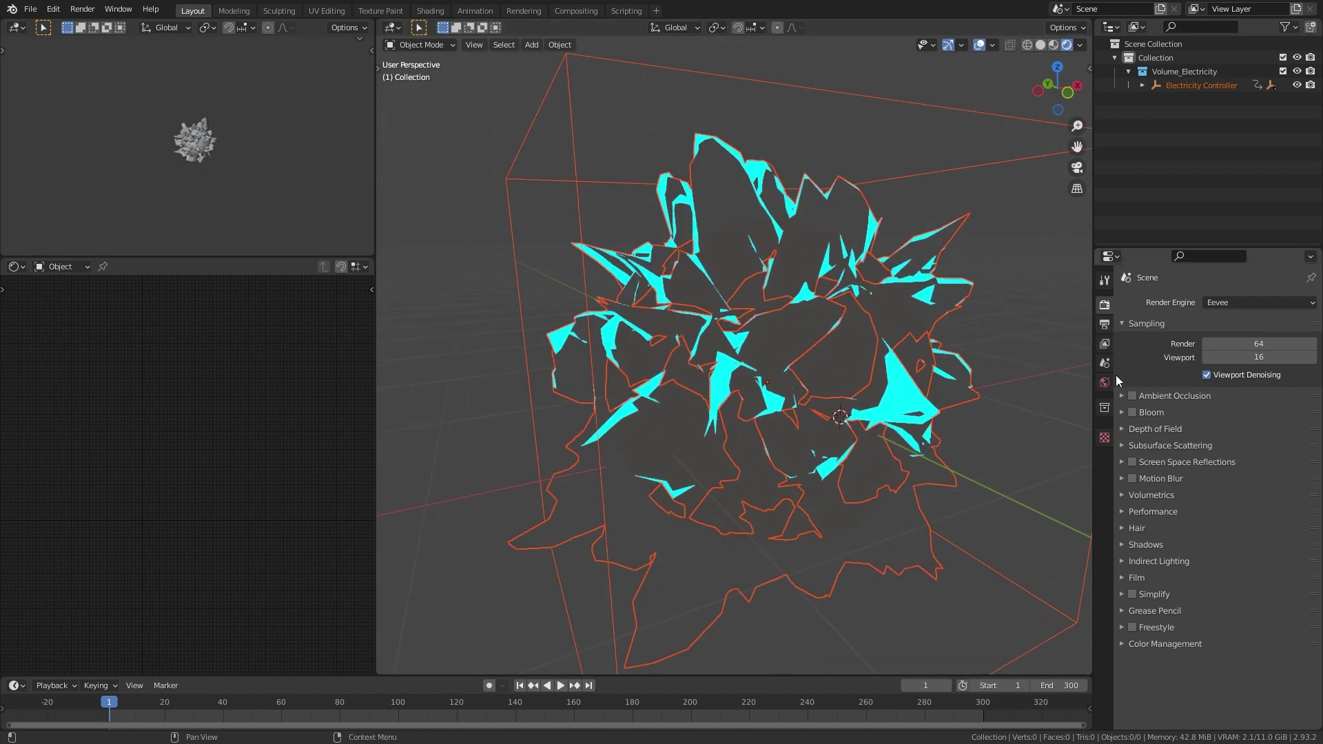
Step: Enable Bloom in the render settings, play the animation, and select 01 - Starting Mesh
{"action": "left_click", "coordinate": [1105, 325]}
{"action": "left_click", "coordinate": [1105, 306]}
{"action": "left_click", "coordinate": [1131, 412]}
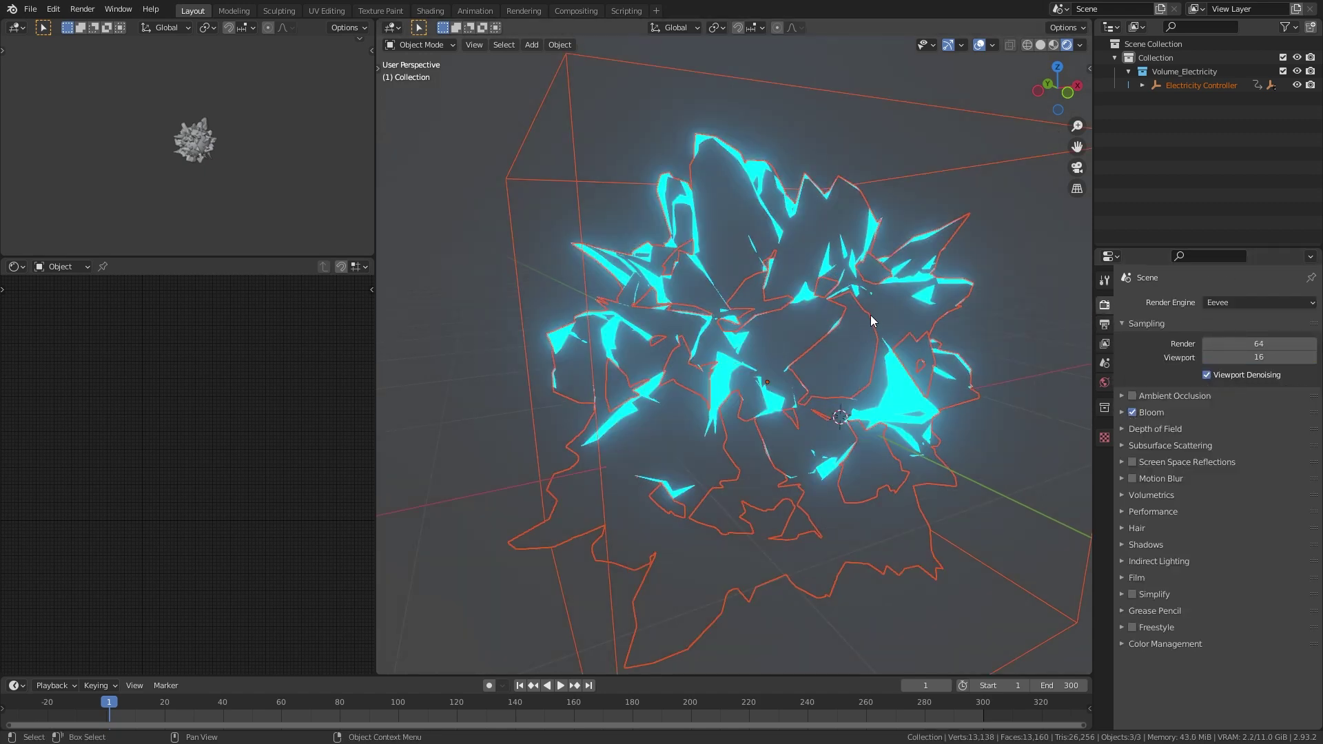
{"action": "key", "text": "space"}
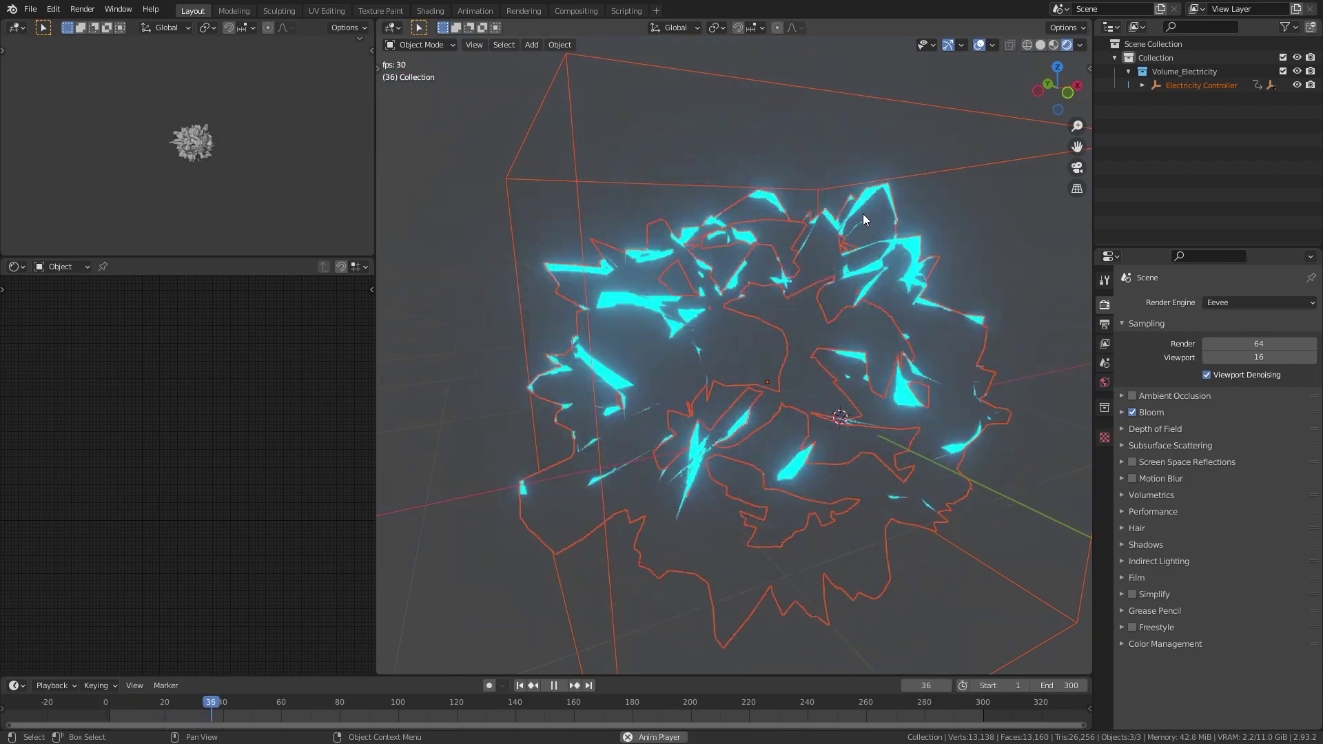
{"action": "left_click", "coordinate": [1142, 86]}
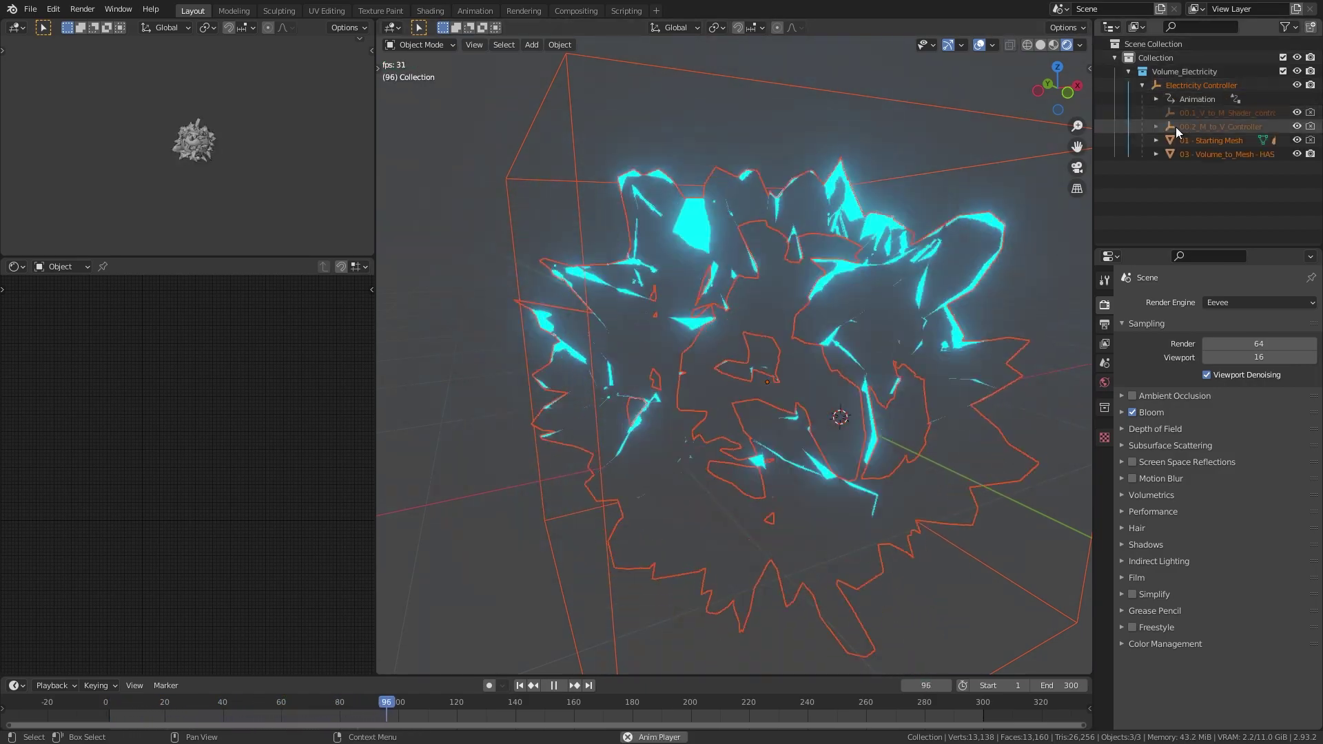
{"action": "left_click", "coordinate": [1218, 140]}
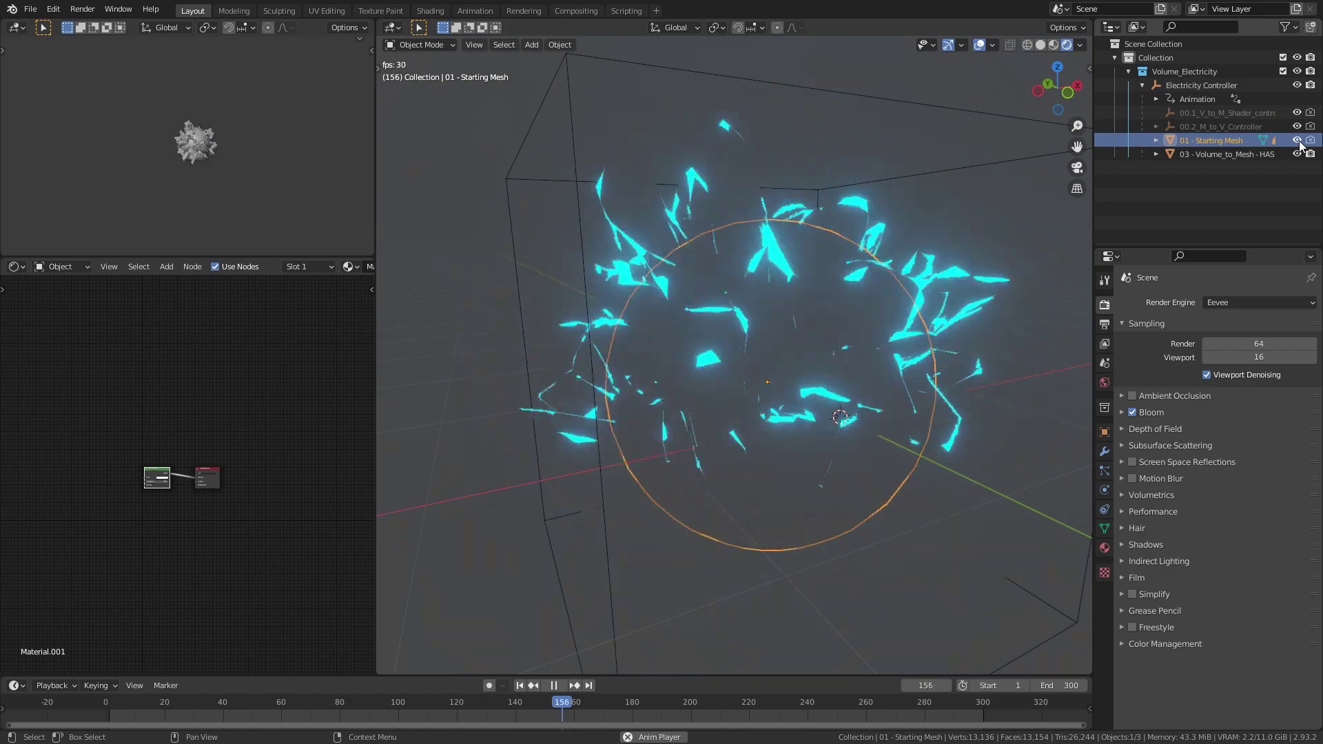
Step: Hide 01 - Starting Mesh, expand it and 02 - Mesh_to_Volume, then select 03 - Volume_to_Mesh
{"action": "left_click", "coordinate": [1296, 140]}
{"action": "middle_click_drag", "start_coordinate": [885, 242], "coordinate": [841, 229]}
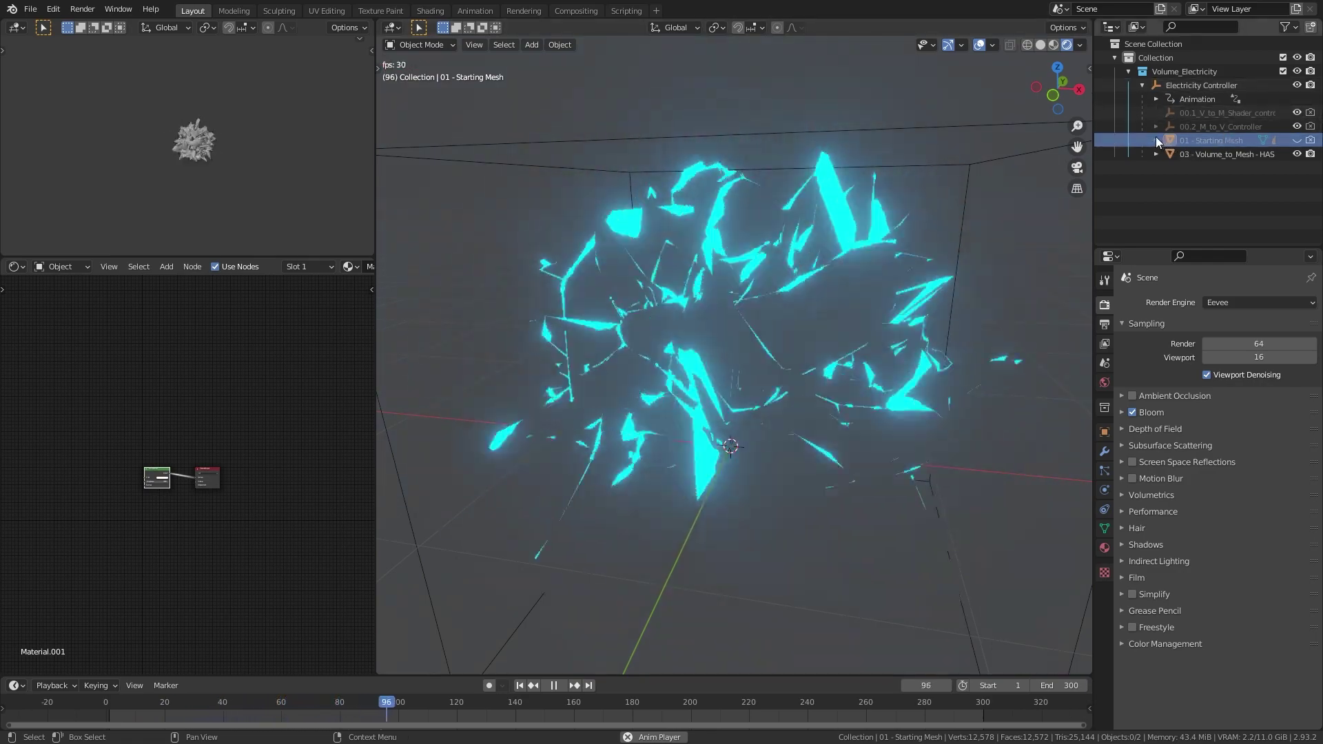
{"action": "left_click", "coordinate": [1156, 140]}
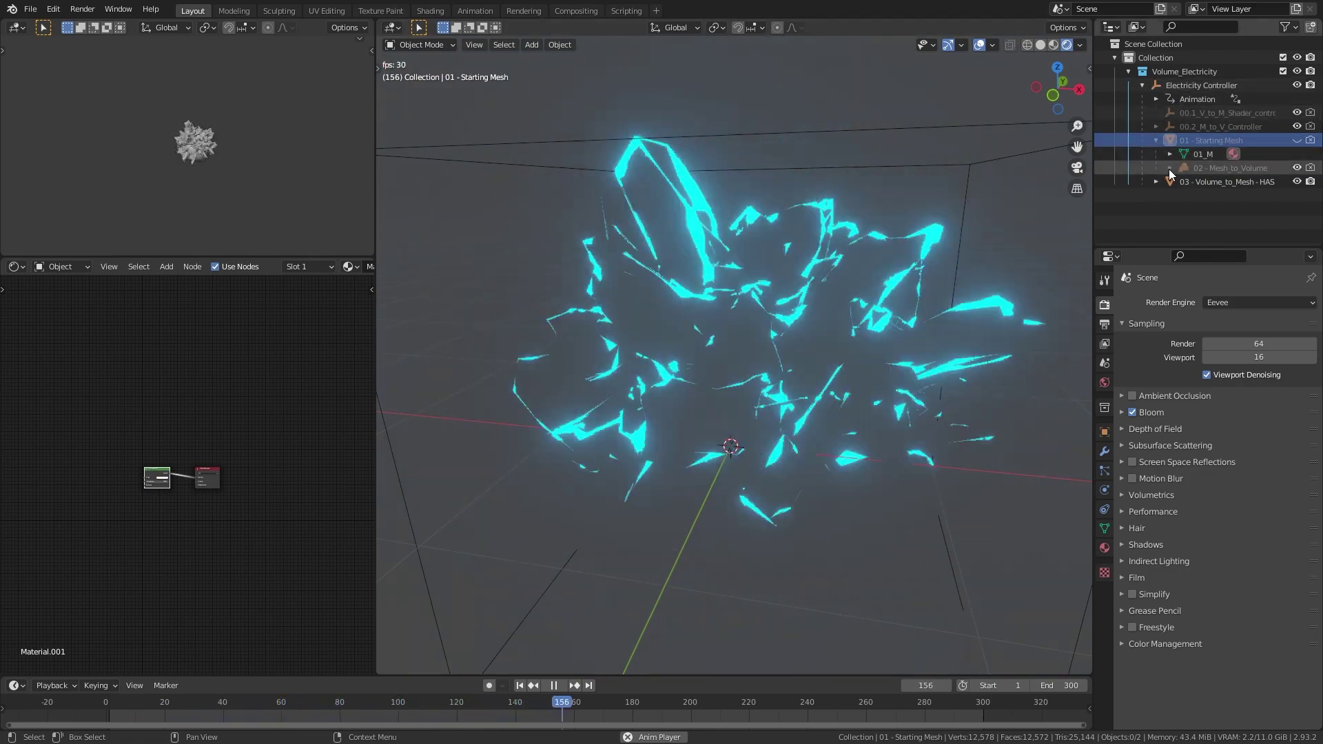
{"action": "left_click", "coordinate": [1169, 168]}
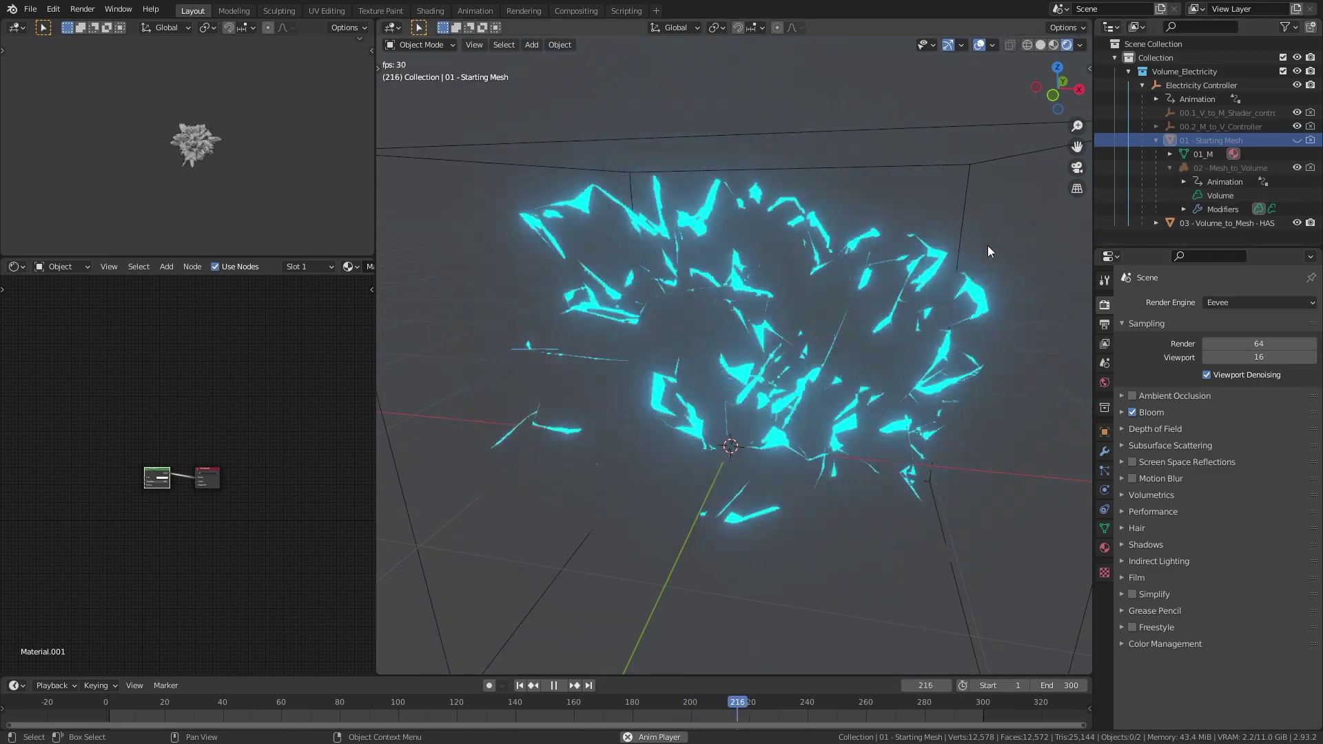
{"action": "left_click", "coordinate": [786, 238]}
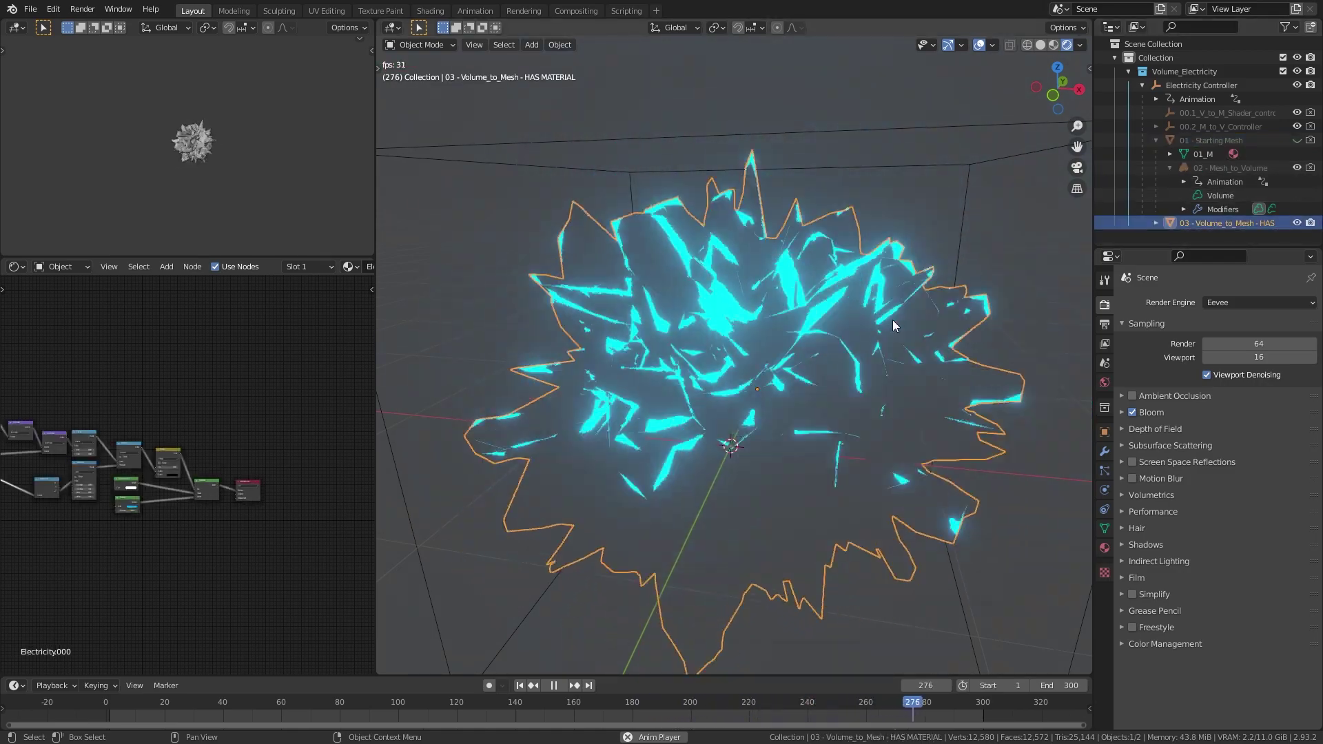